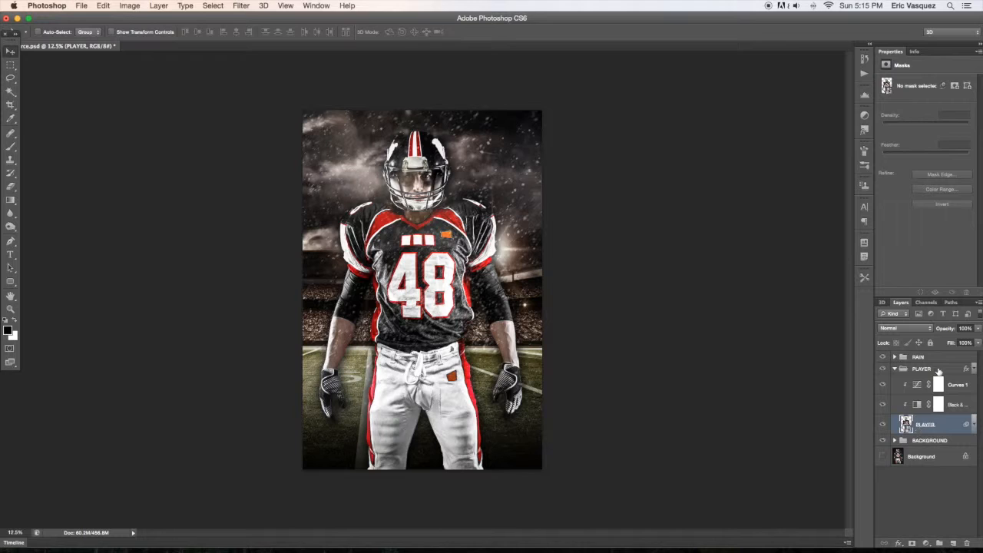
Step: Turn off the Drop Shadow effect on the PLAYER group and apply the layer style change
left_click(939, 371)
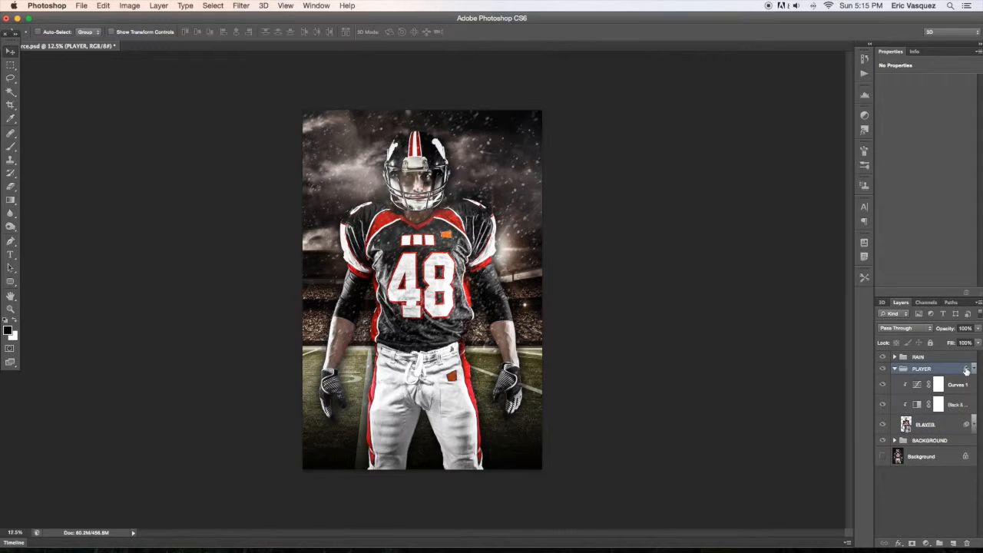
double_click(967, 371)
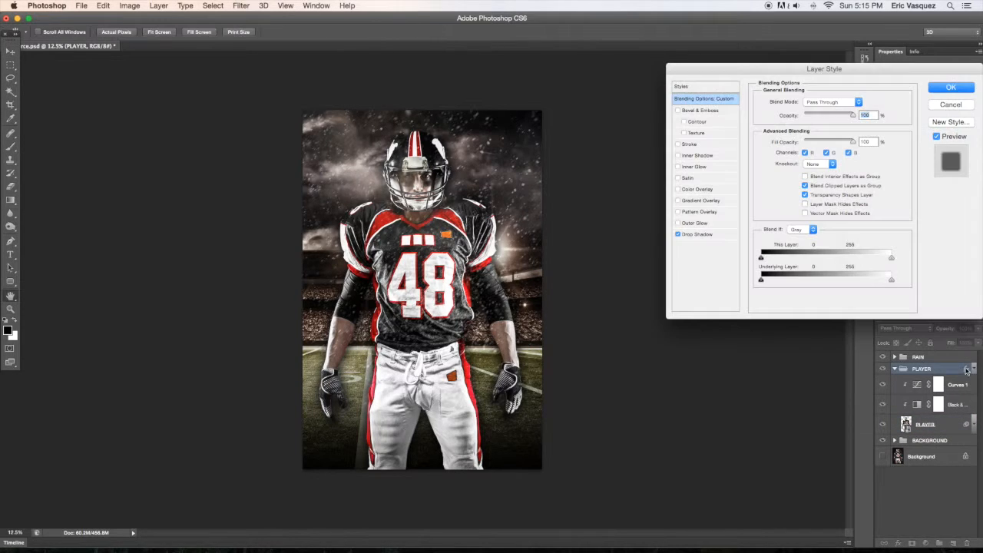
left_click(678, 234)
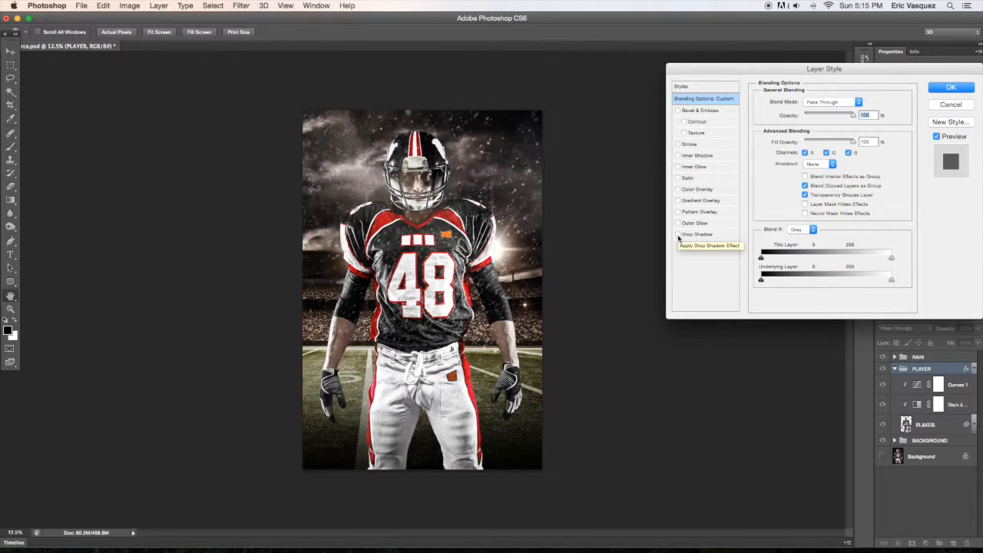
left_click(964, 89)
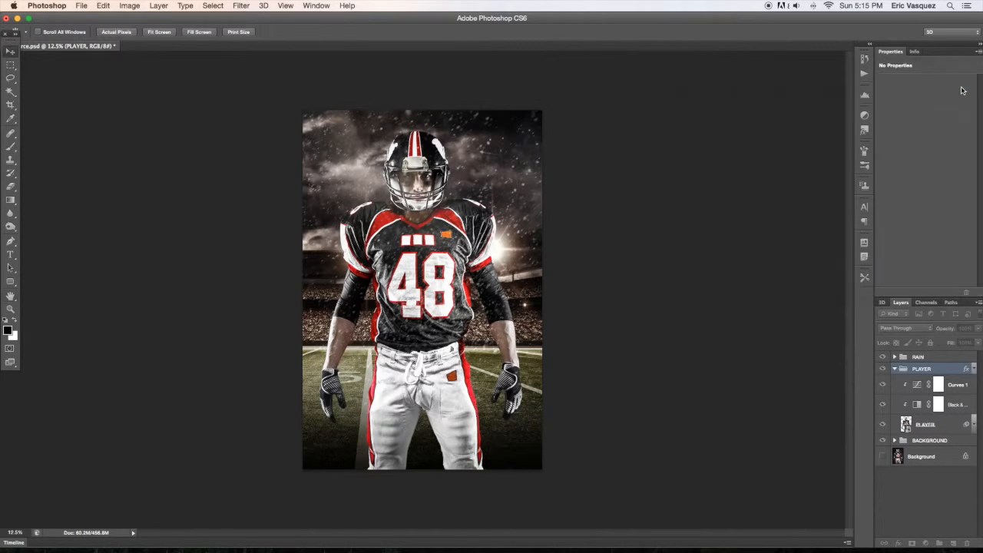
Step: Hide the RAIN group and start a Shadows/Highlights adjustment on the PLAYER layer inside the PLAYER group
left_click(910, 429)
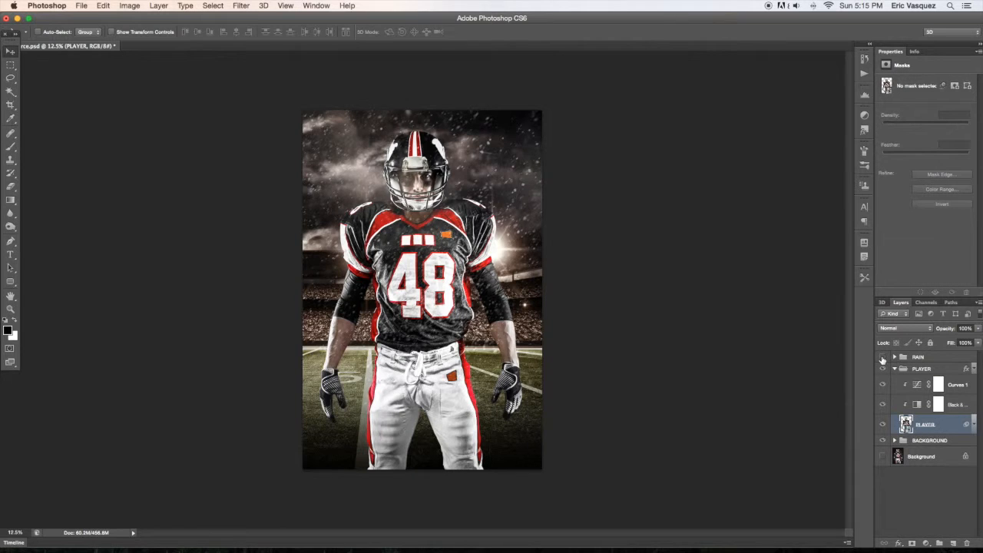
left_click(882, 357)
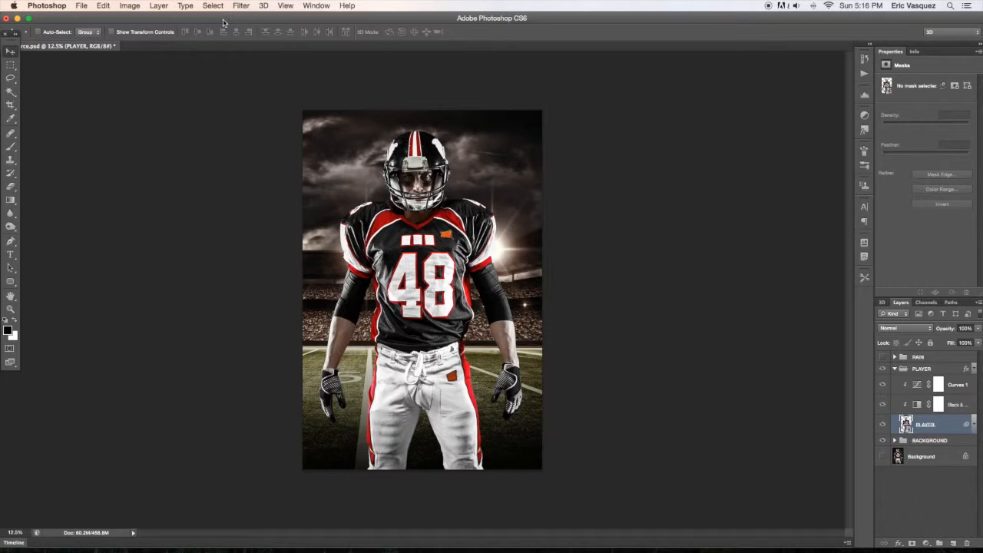
left_click(128, 5)
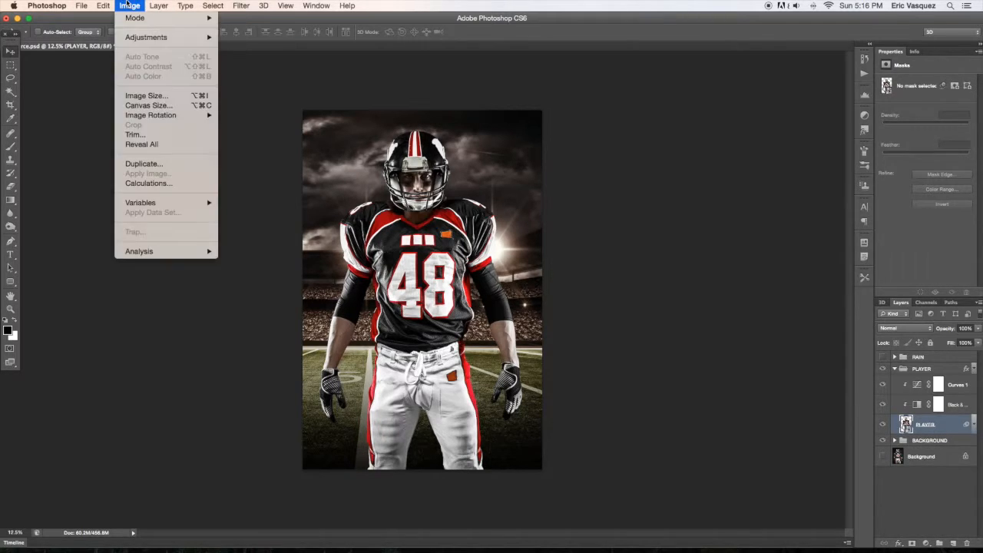
mouse_move(152, 42)
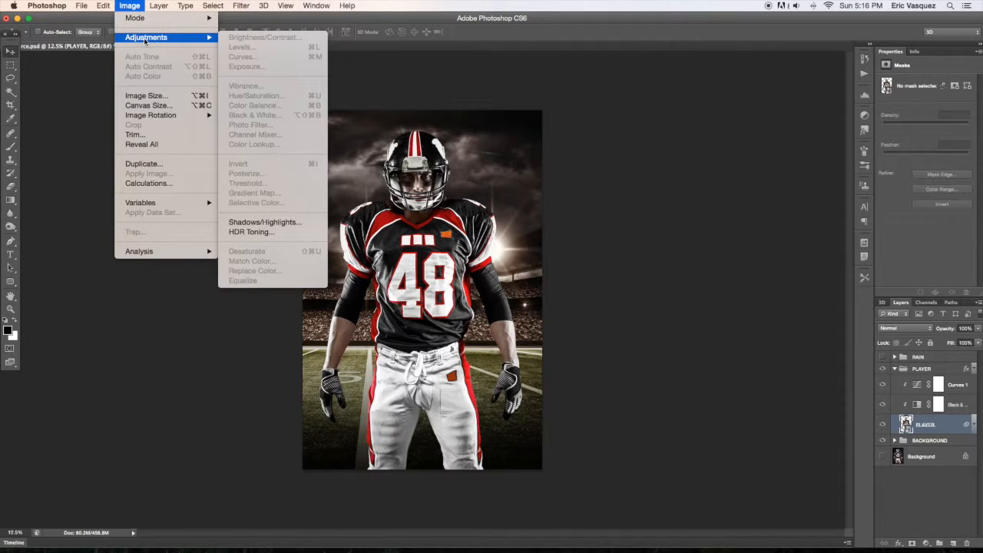
left_click(265, 222)
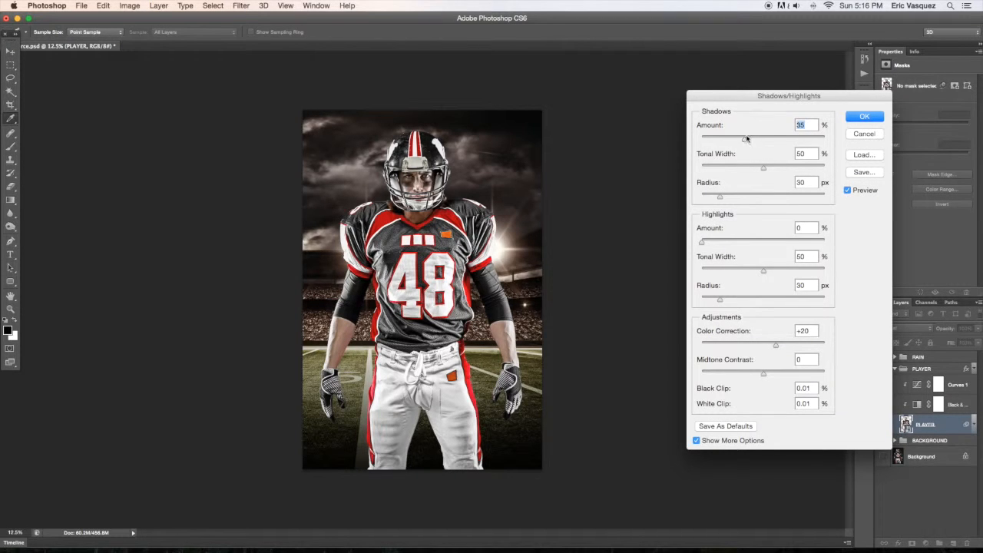
Step: Set the shadows amount to 20% and tonal width to 45%, with highlights amount, tonal width and radius at 0
left_click(702, 243)
left_click_drag(735, 274, 677, 289)
left_click_drag(743, 141, 726, 140)
left_click_drag(766, 169, 757, 172)
Step: Compare the PLAYER layer with and without the Shadows/Highlights preview, and apply the adjustment
left_click(848, 191)
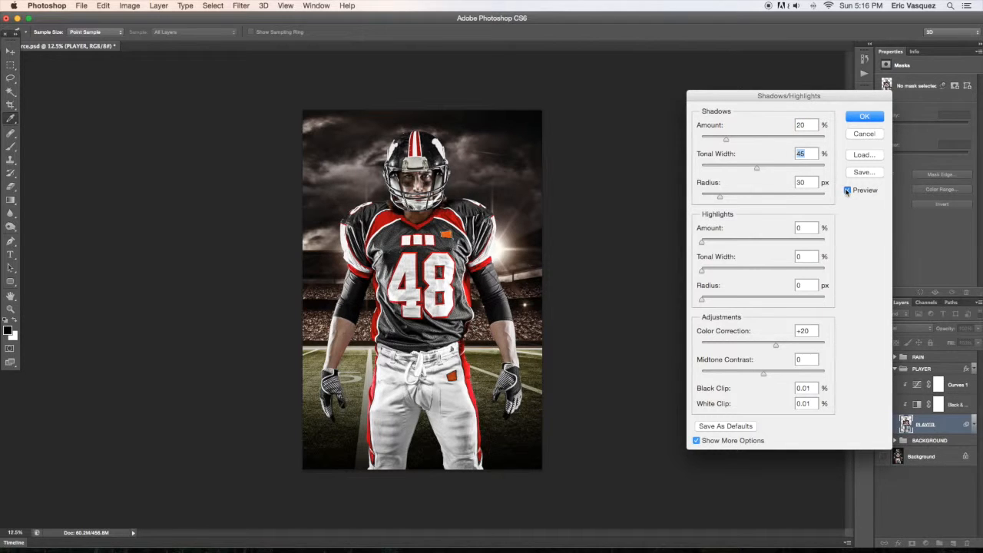
left_click(847, 191)
left_click(848, 190)
left_click(847, 190)
left_click(847, 190)
left_click(847, 190)
left_click(848, 191)
left_click(847, 190)
left_click(847, 191)
left_click(848, 190)
left_click(848, 191)
left_click(847, 190)
left_click(864, 116)
key("v")
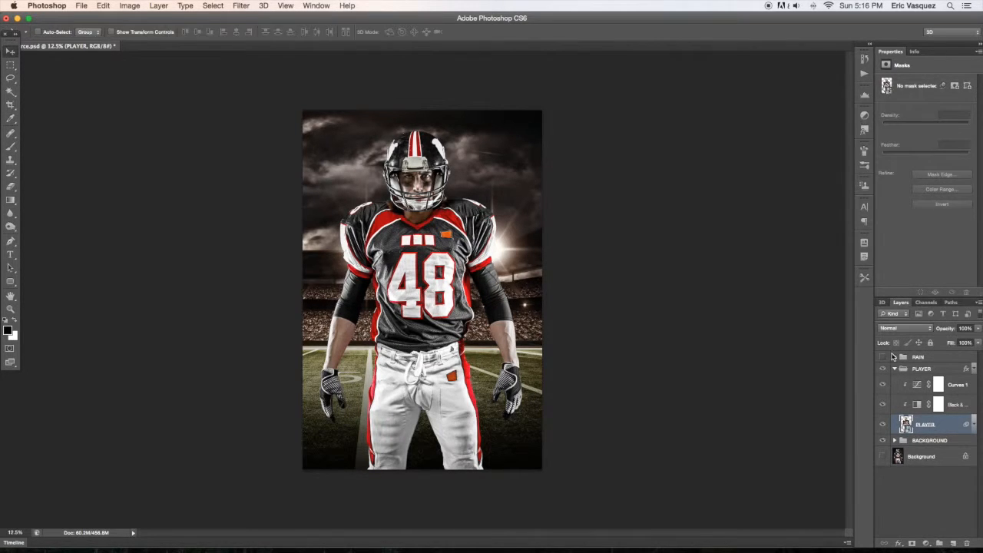
Step: Check the PLAYER layer's smart filters, collapse the PLAYER group and expand the BACKGROUND group
left_click(969, 426)
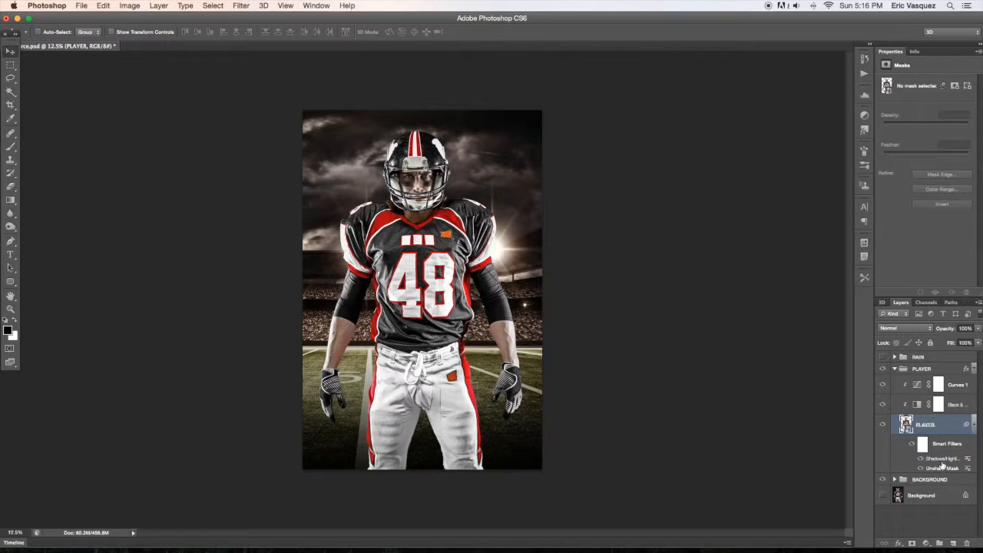
left_click(970, 427)
left_click(894, 370)
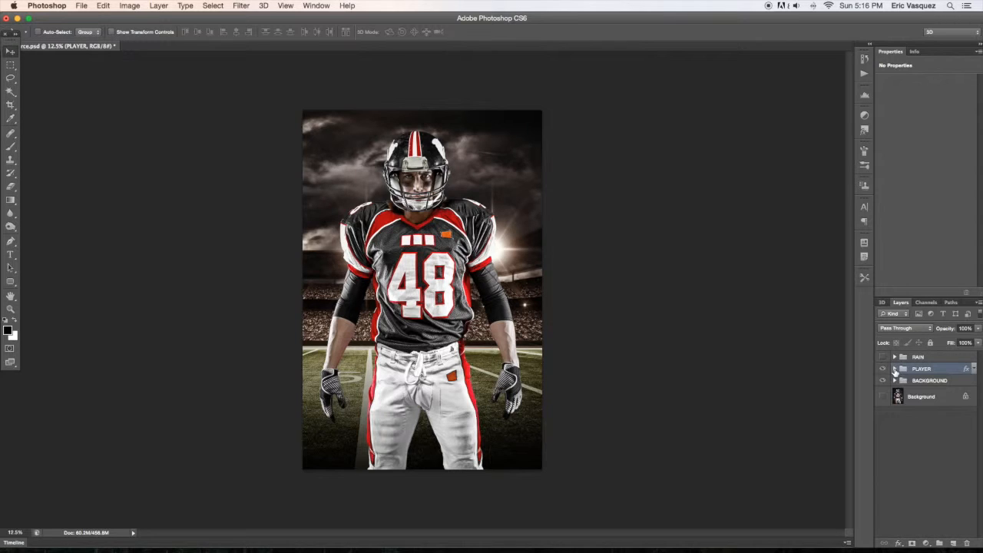
left_click(929, 382)
left_click(894, 381)
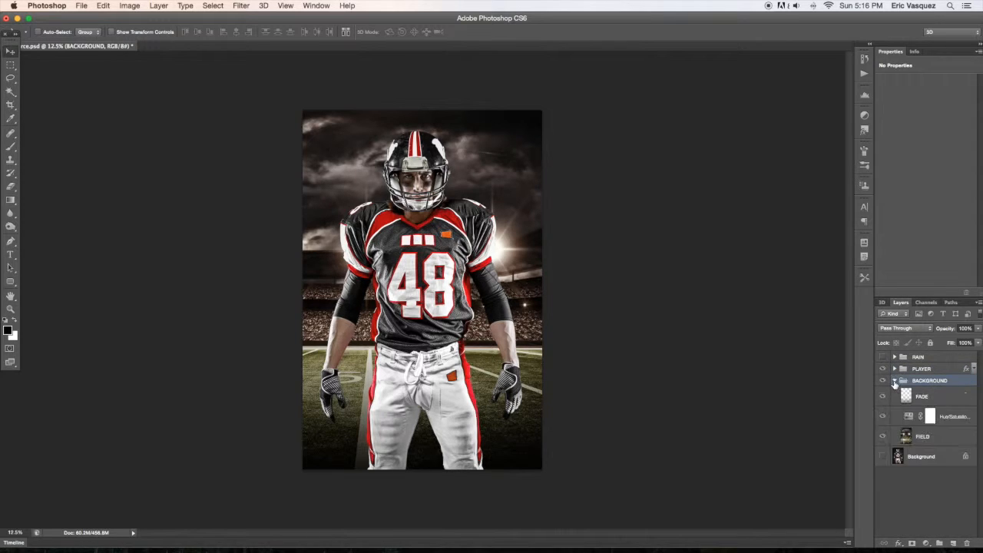
Step: Convert the FIELD layer in the BACKGROUND group to a smart object
left_click(934, 437)
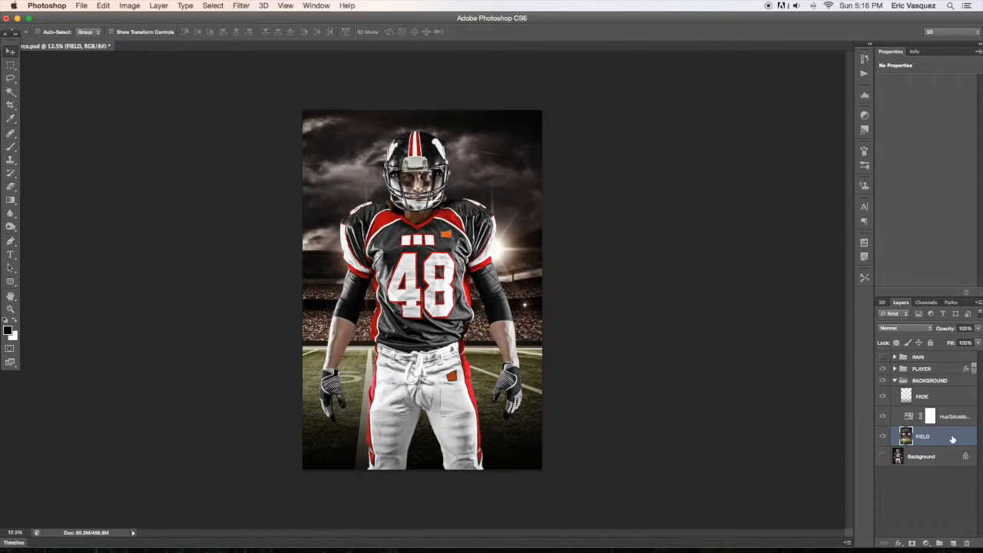
right_click(954, 439)
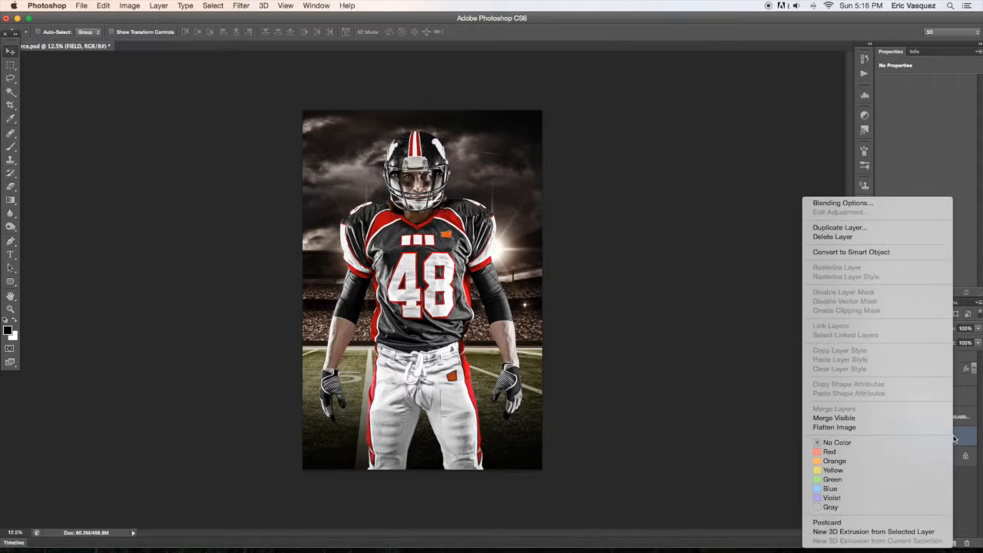
left_click(875, 252)
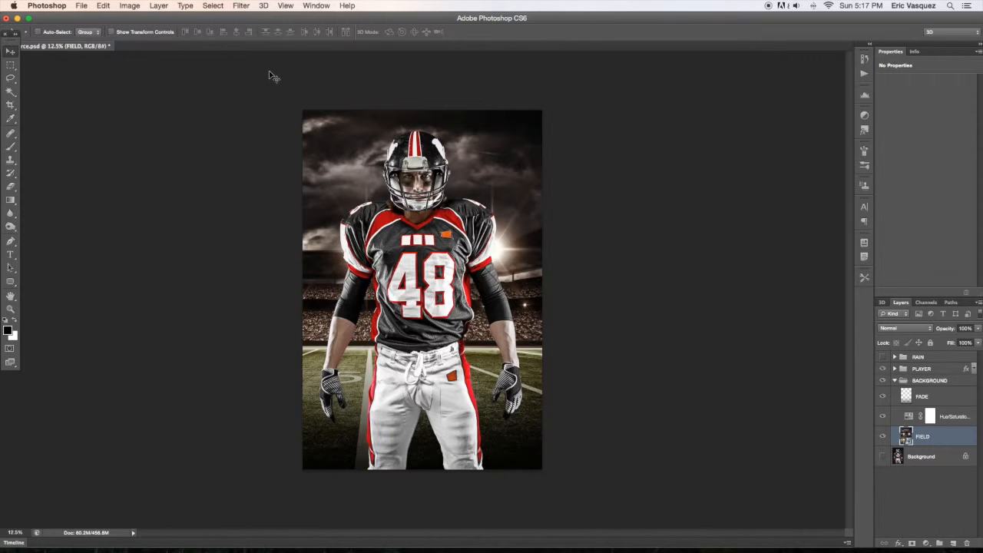
Step: Apply an Unsharp Mask smart filter to the FIELD layer, adjusting its strength while watching the image
left_click(213, 6)
mouse_move(235, 3)
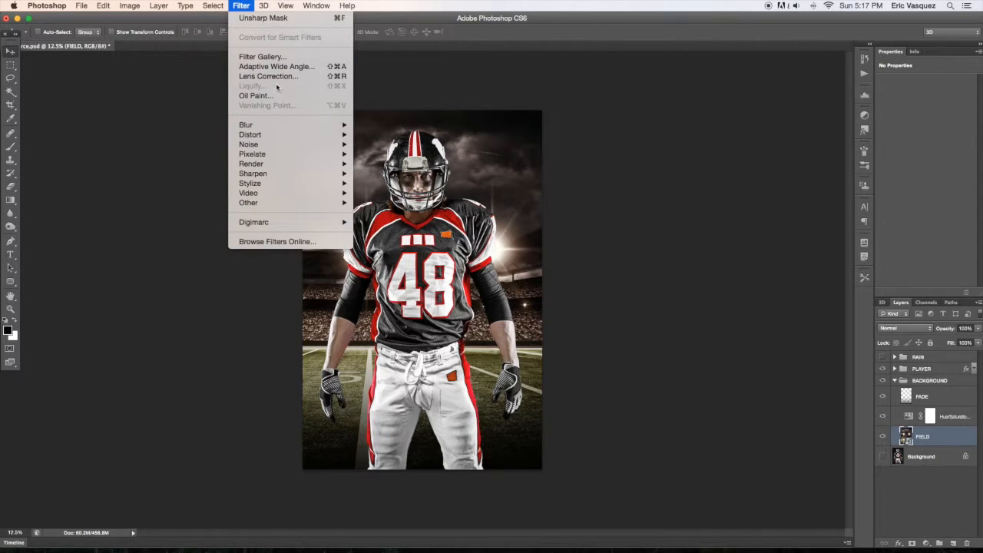
mouse_move(282, 178)
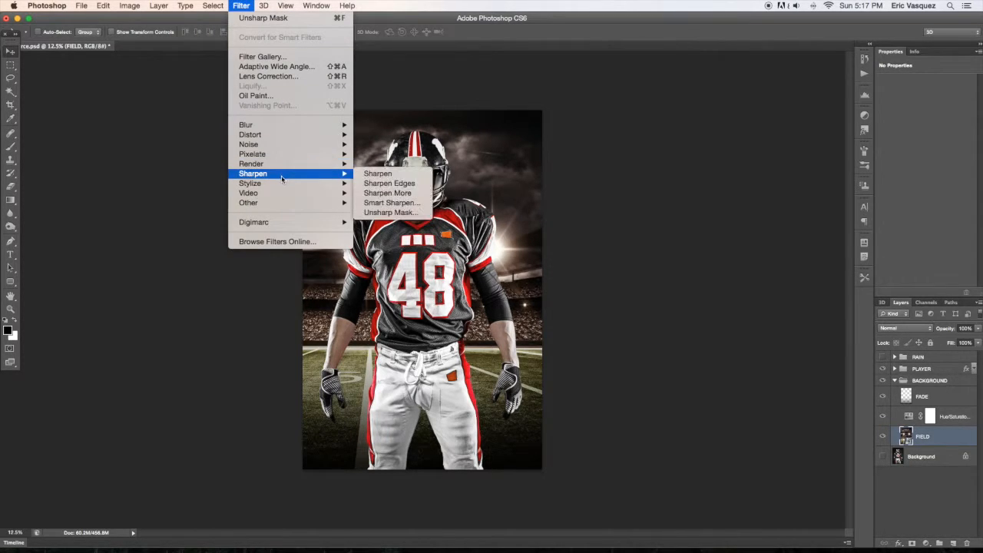
left_click(382, 212)
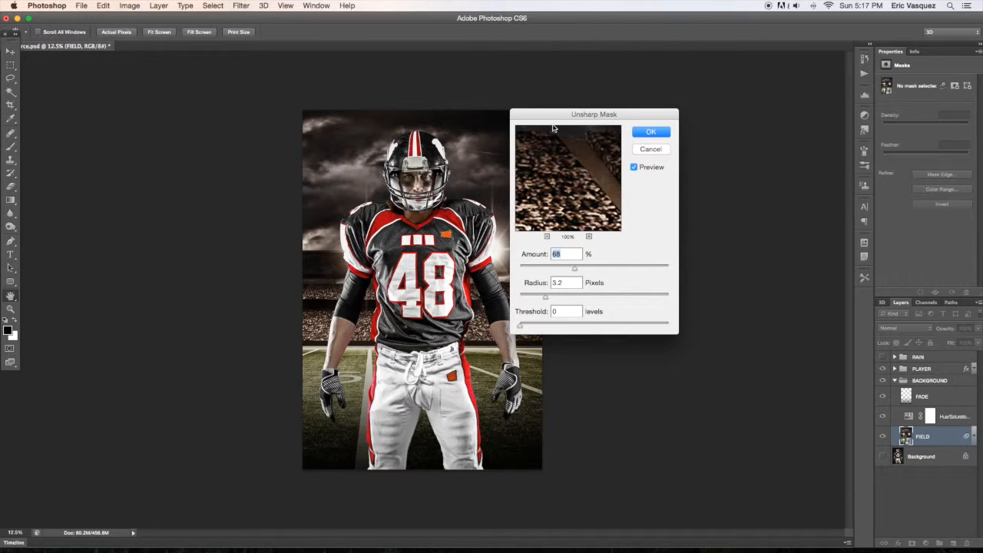
left_click_drag(564, 116, 743, 153)
left_click(814, 205)
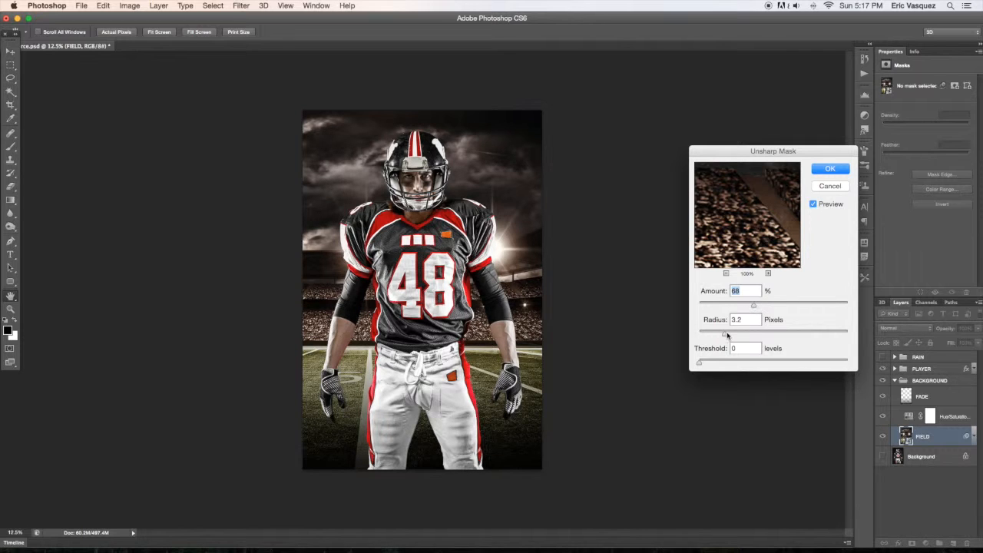
left_click_drag(726, 333, 761, 307)
left_click(827, 171)
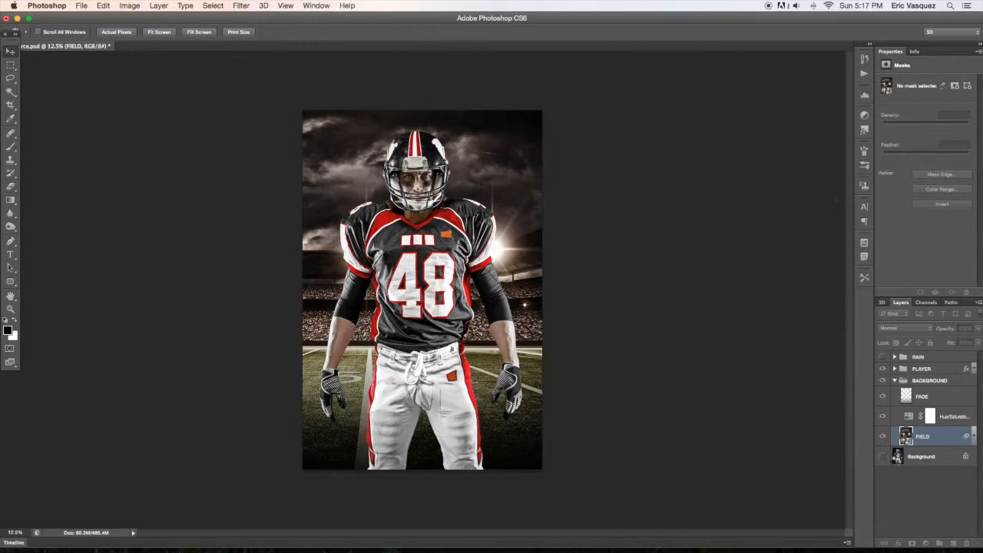
Step: Compare the image with the FIELD layer hidden and shown, and collapse its smart filter list
left_click(882, 437)
left_click(882, 436)
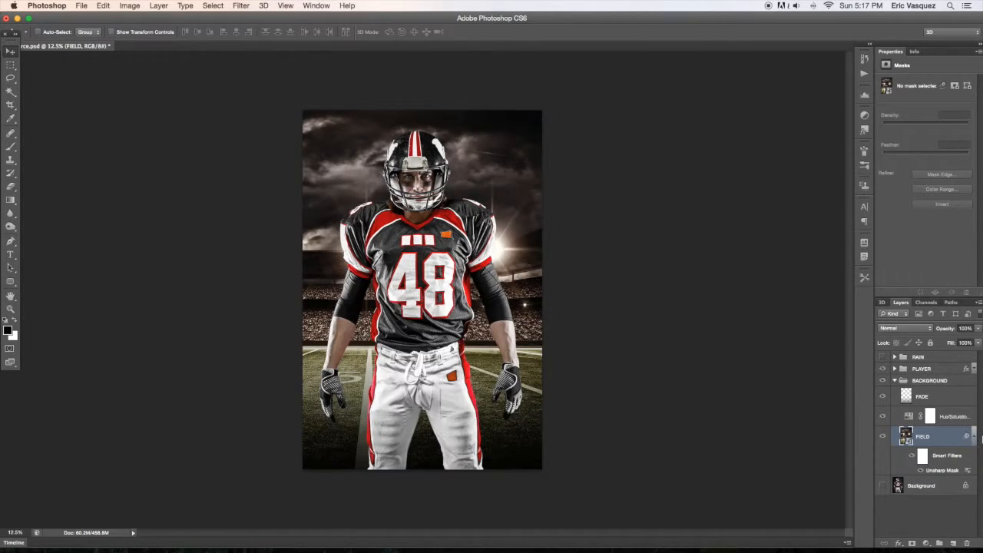
left_click(973, 436)
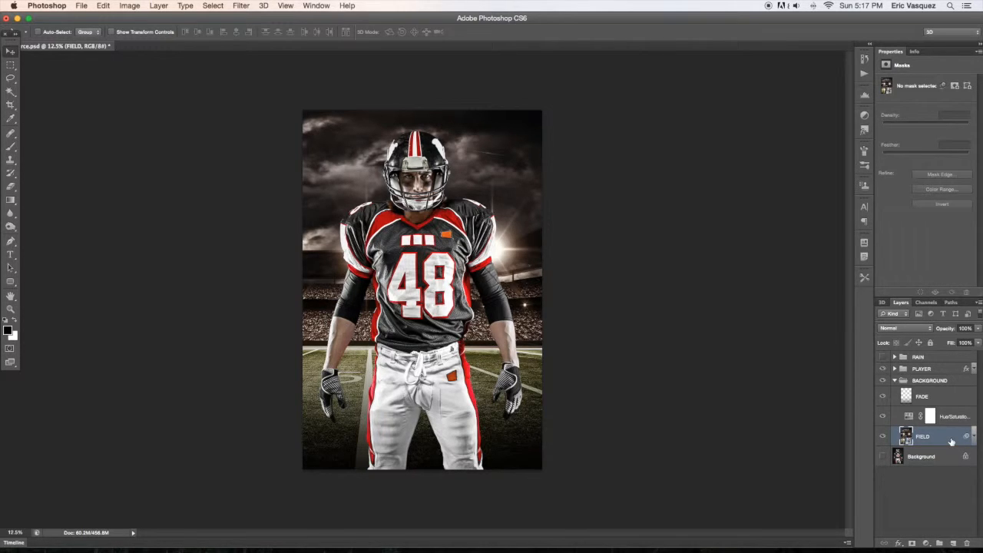
Step: Duplicate the FIELD layer and rename the copy FIELD
key("super+j")
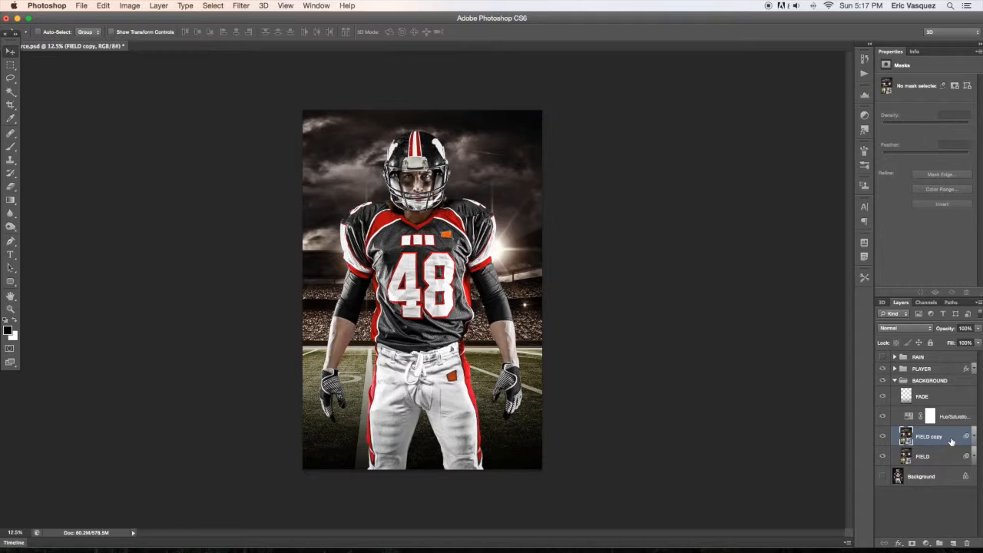
double_click(933, 438)
key("Right")
key("Return")
Step: Check the lower FIELD layer's smart filter and compare the image with the upper FIELD layer hidden and shown
left_click(929, 458)
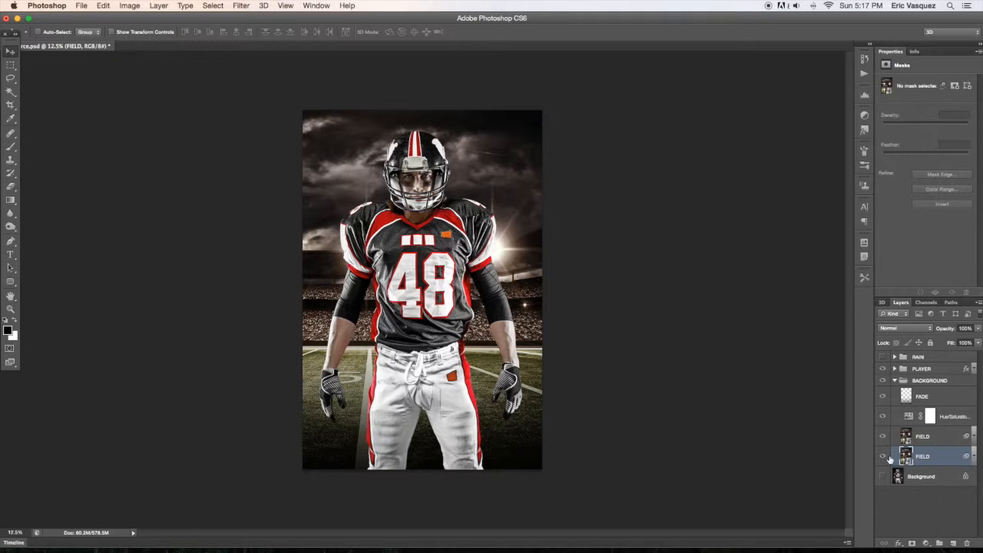
left_click(972, 456)
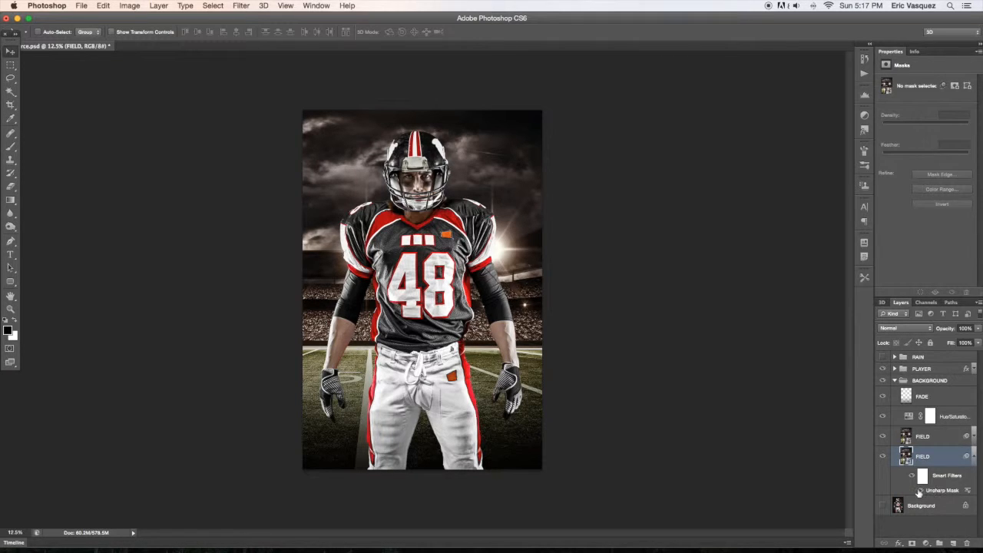
left_click(972, 457)
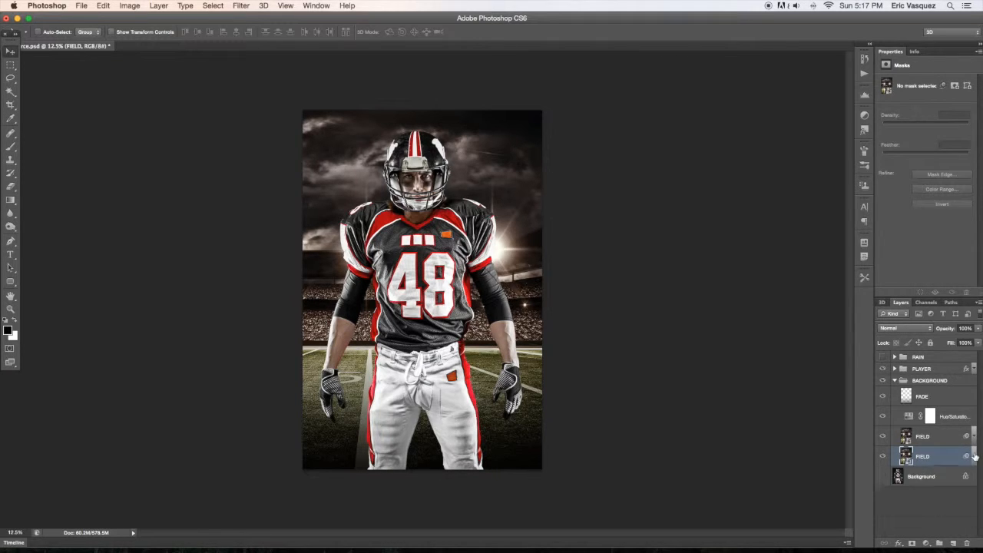
left_click(883, 438)
left_click(884, 437)
Step: Add a layer mask to the upper FIELD layer and activate the Gradient tool
left_click(931, 438)
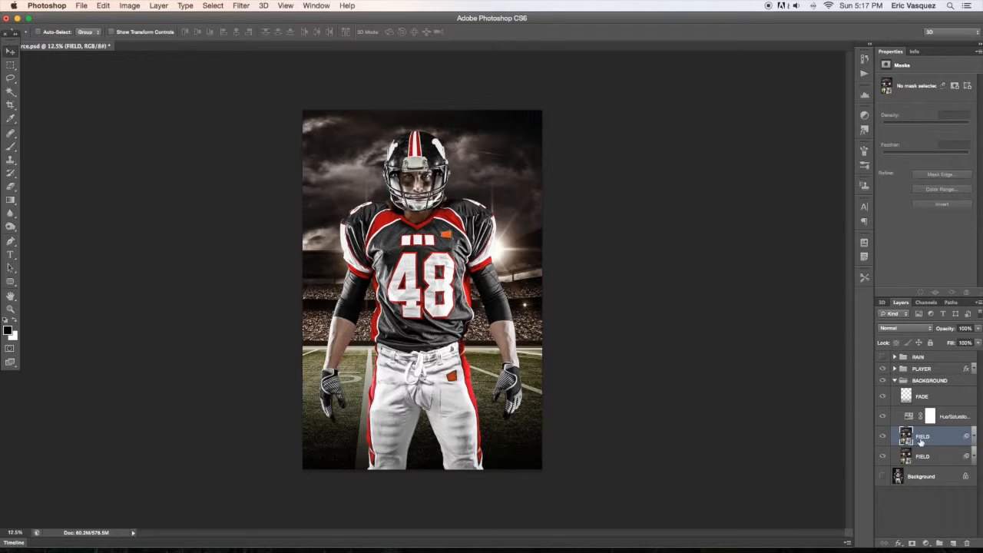
left_click(912, 544)
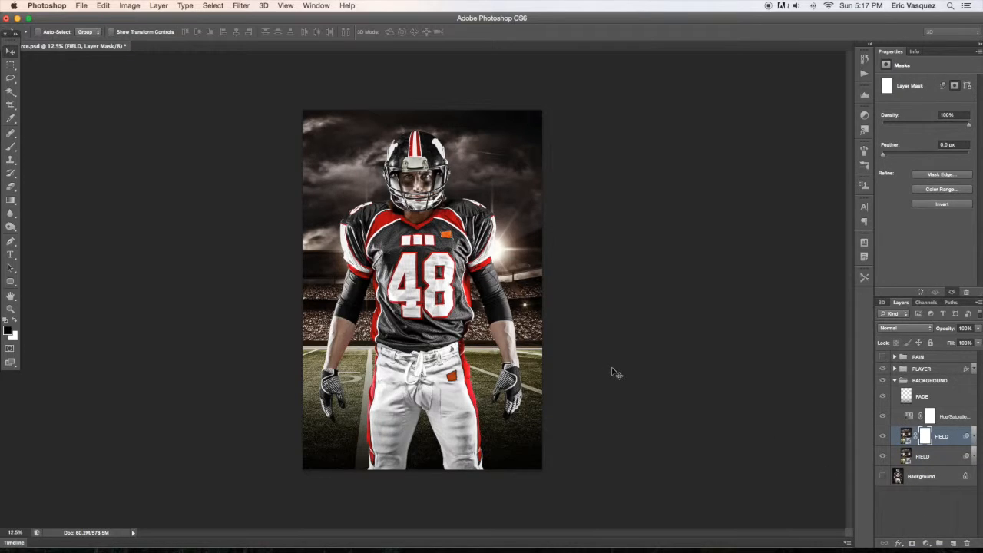
key("g")
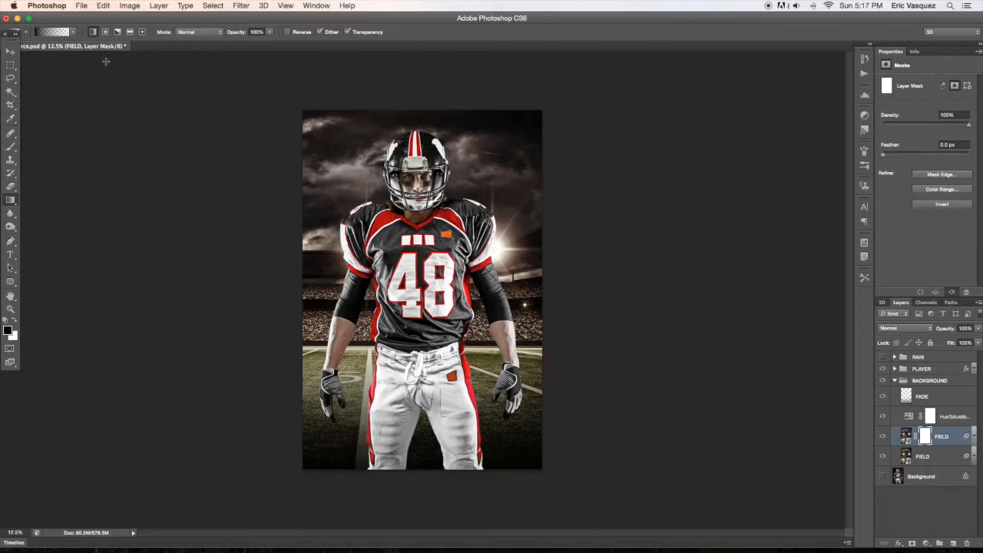
right_click(11, 200)
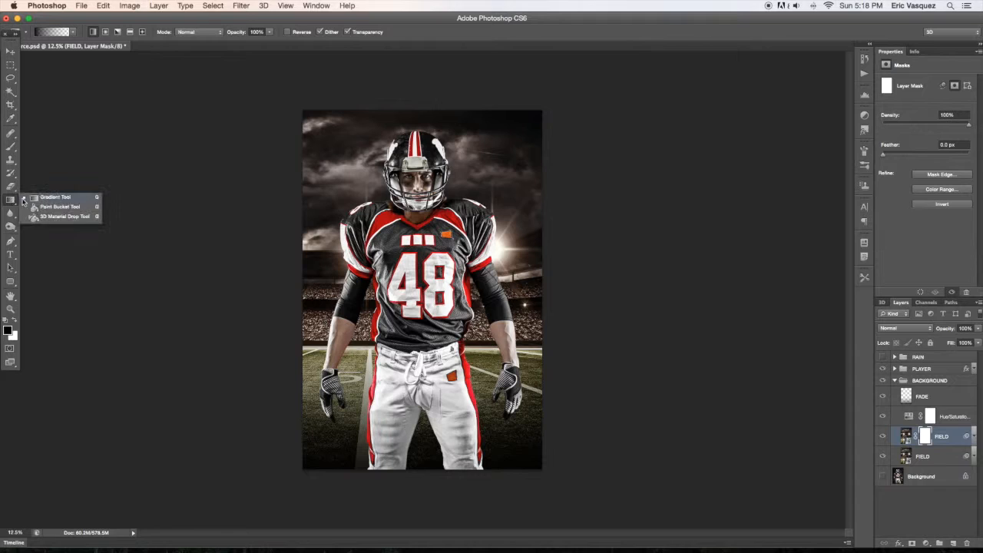
left_click(60, 207)
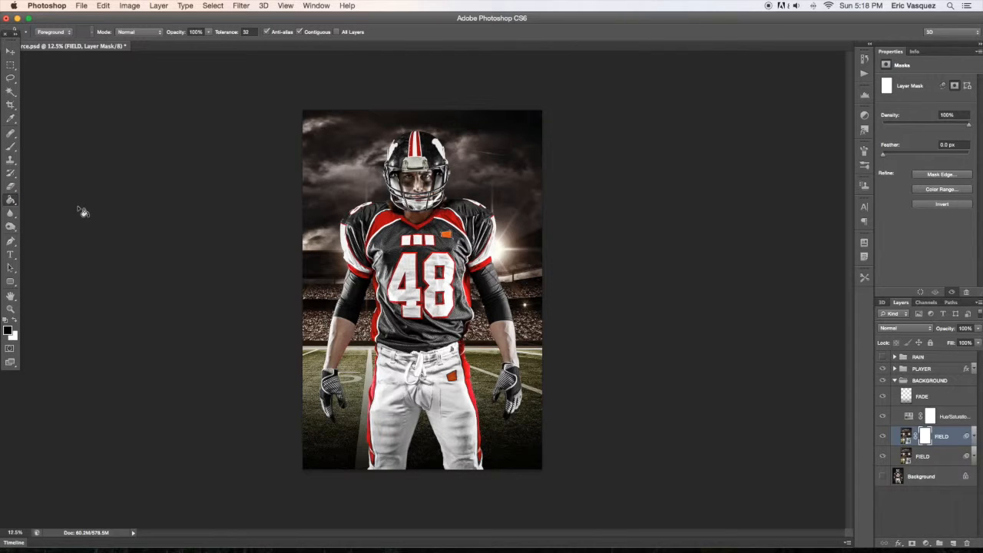
key("shift+g")
key("shift+g")
key("shift+g")
key("shift+g")
key("shift+g")
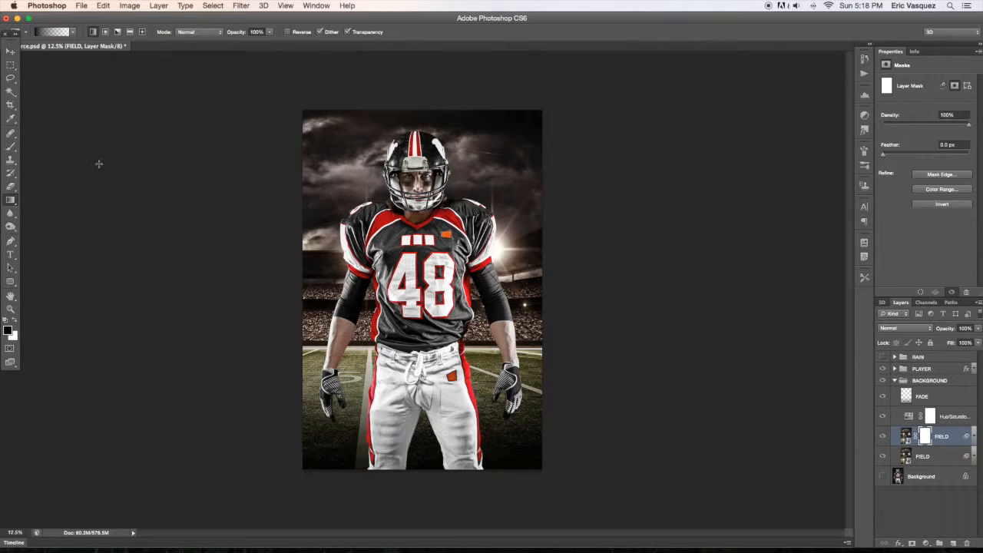
Step: Try a black-to-transparent gradient on the upper FIELD layer's mask from the sky down to the stands, and undo it
left_click_drag(469, 146, 481, 291)
key("super+z")
Step: Invert the upper FIELD layer's mask to black and make white the foreground colour
key("super+i")
key("x")
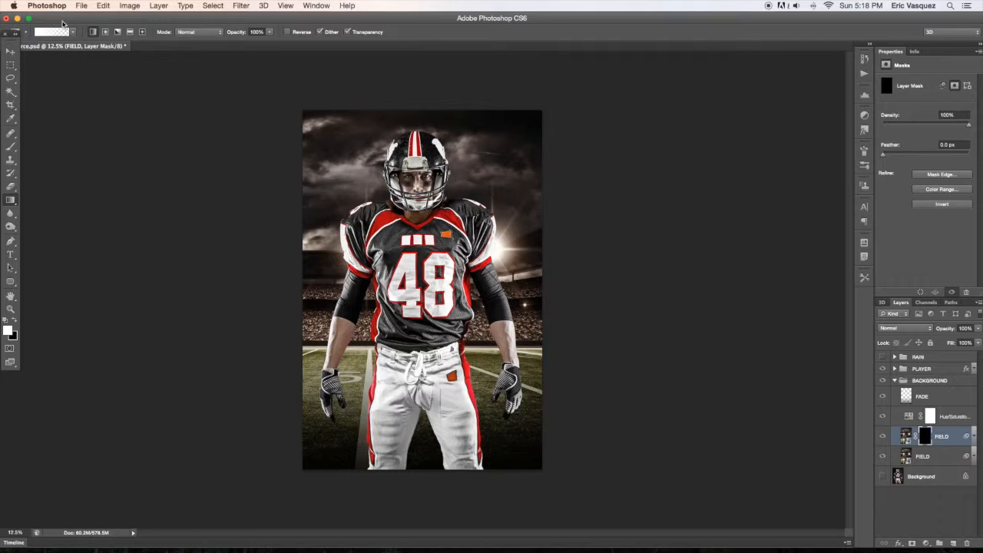
Step: Reveal the upper FIELD layer over the lower grass with a white-to-transparent gradient on its mask, and compare the layer hidden and shown
left_click_drag(509, 484, 510, 415)
left_click(886, 437)
left_click(885, 437)
left_click(886, 437)
left_click(886, 437)
left_click(886, 437)
left_click(886, 437)
left_click(886, 437)
left_click(885, 437)
left_click(885, 437)
left_click(886, 437)
Step: Add a Levels adjustment above the upper FIELD layer with the white input level at 208, and compare it hidden and shown
left_click(929, 459)
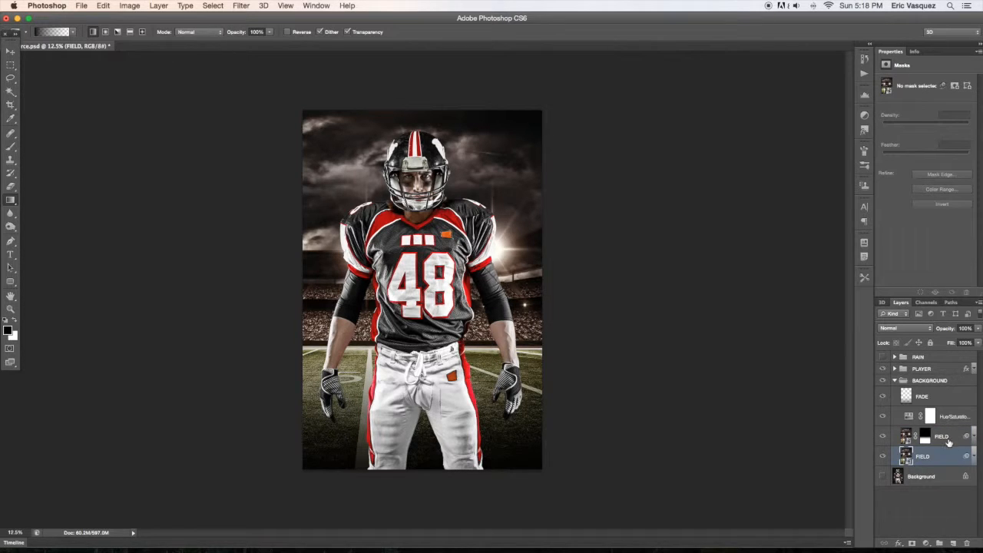
left_click(949, 444)
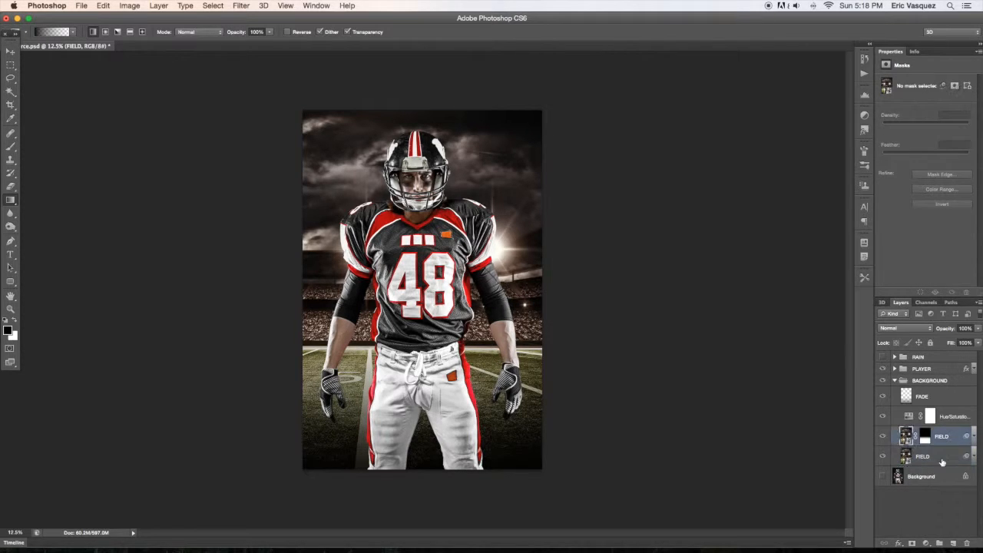
left_click(926, 543)
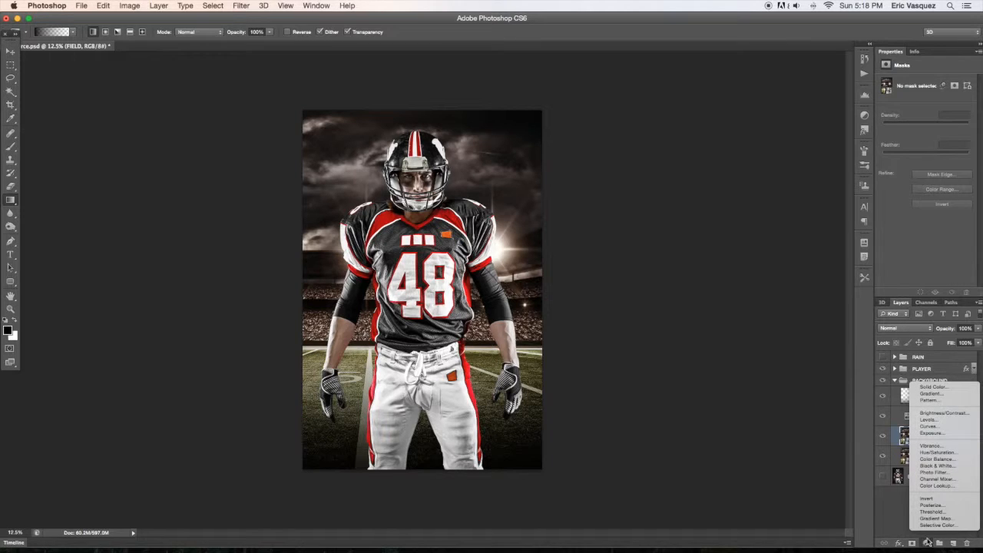
left_click(926, 419)
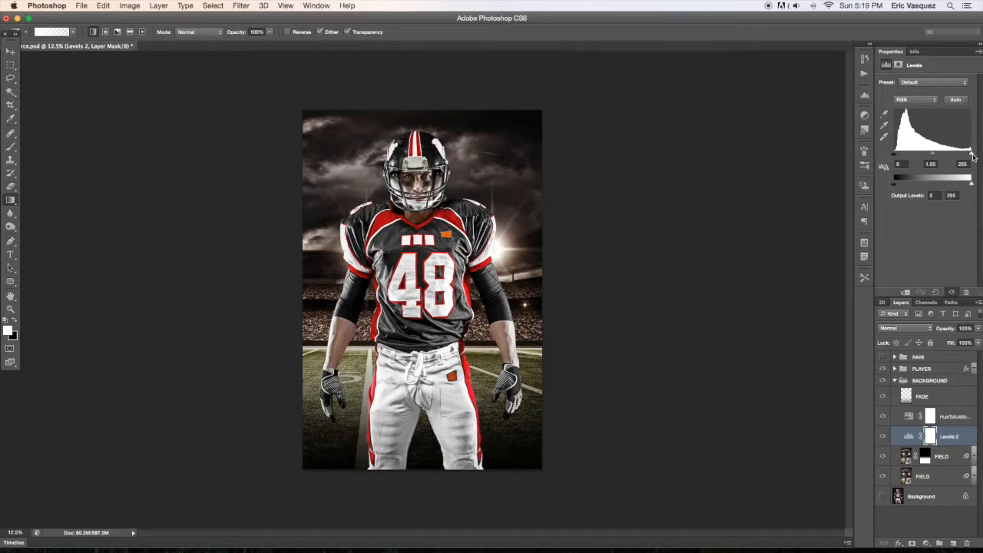
left_click_drag(973, 156, 958, 156)
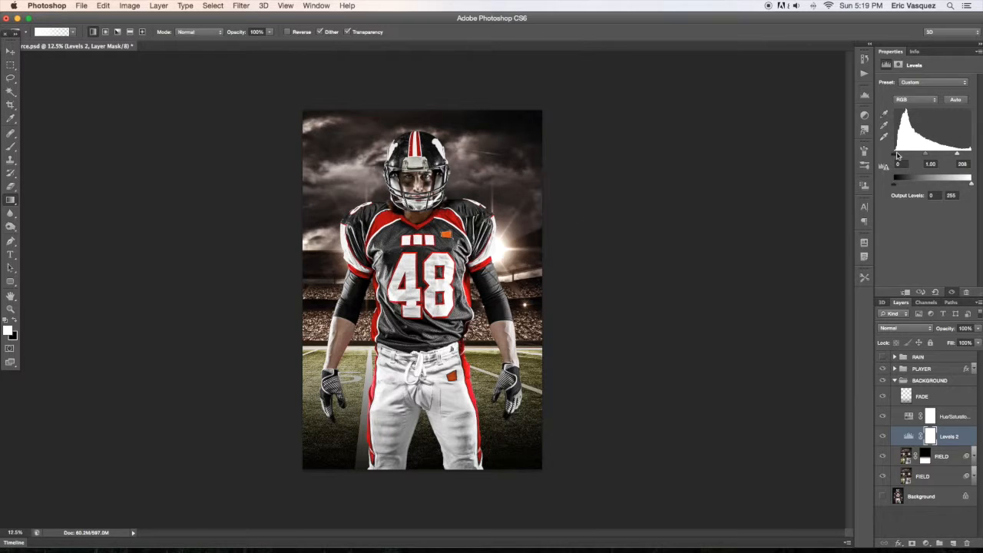
left_click(883, 437)
left_click(883, 436)
left_click(883, 436)
left_click(883, 437)
left_click(882, 437)
left_click(883, 436)
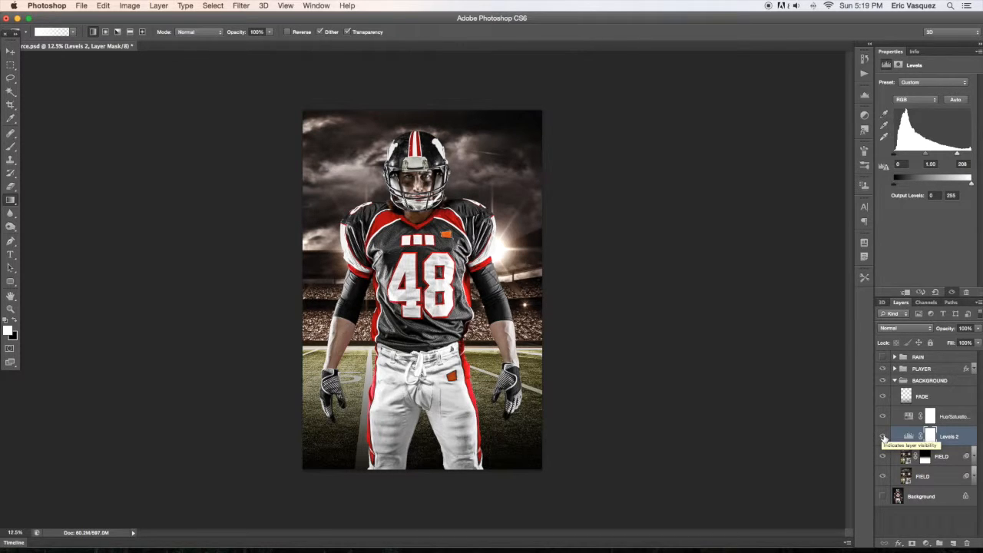
Step: Mask the Levels 2 adjustment off the grass with black-to-transparent gradients drawn upward to the stands, and compare it hidden and shown
key("x")
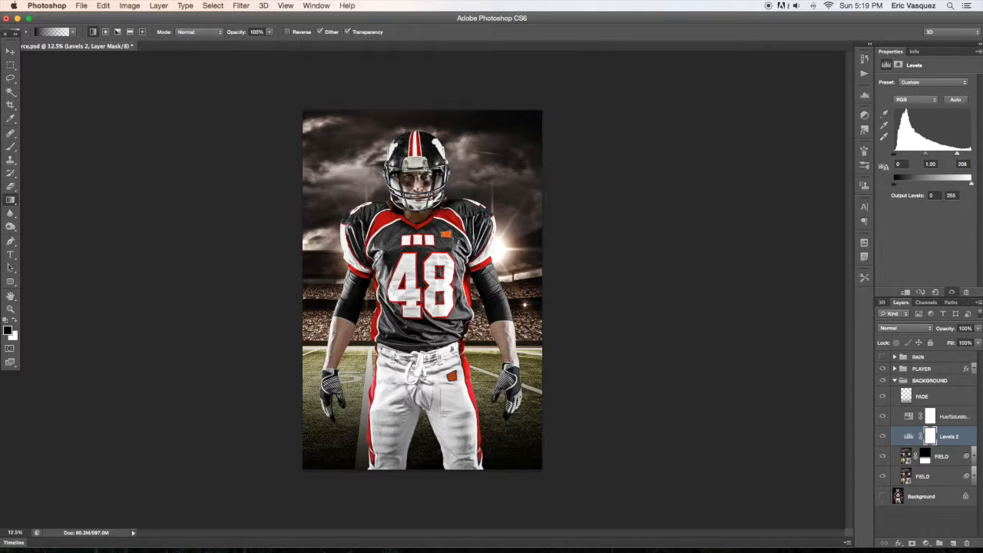
left_click_drag(484, 392, 477, 271)
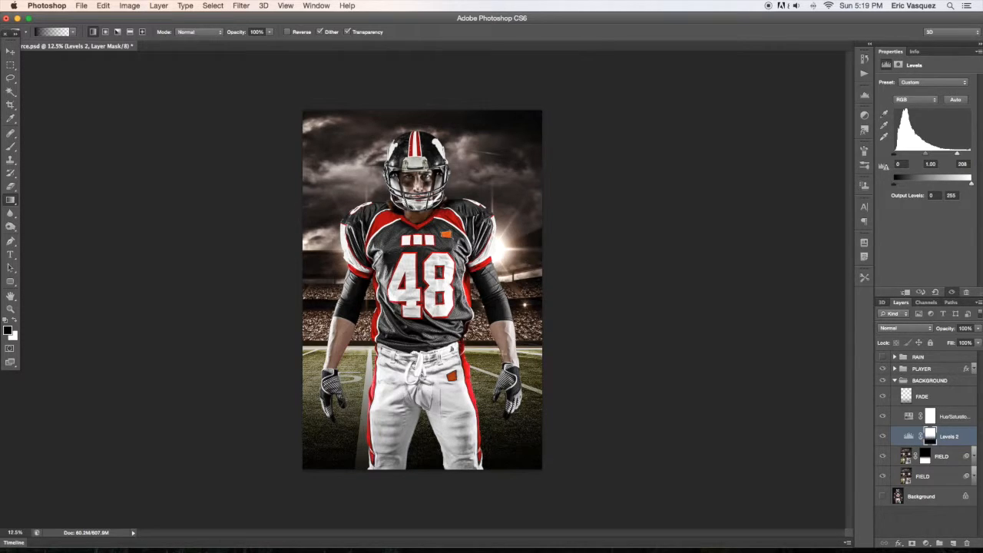
left_click_drag(504, 377, 502, 280)
left_click_drag(487, 345, 487, 276)
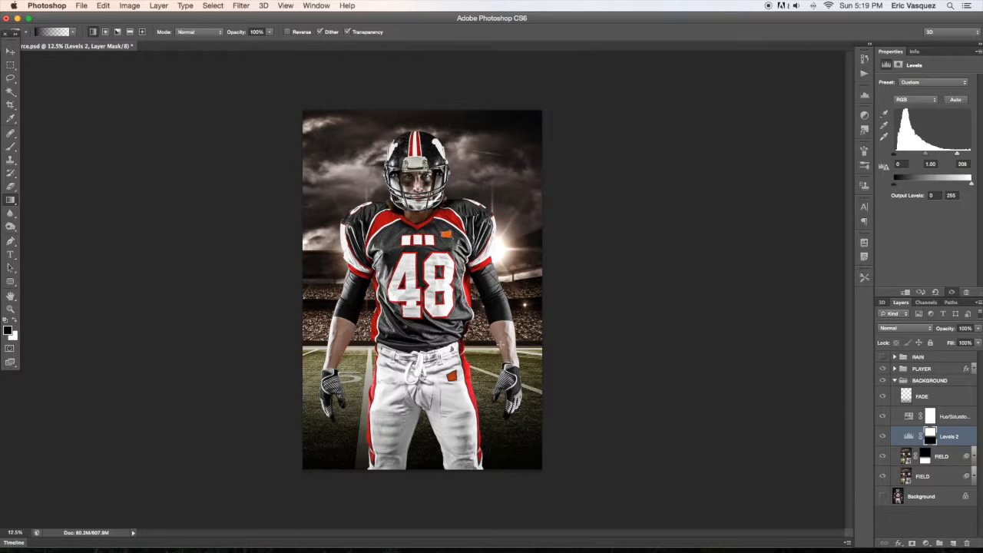
left_click_drag(507, 403, 494, 279)
left_click_drag(523, 387, 522, 279)
left_click(883, 437)
left_click(882, 436)
left_click(883, 436)
left_click(882, 436)
left_click(883, 436)
left_click(883, 437)
Step: Add a second Hue/Saturation adjustment layer directly above the existing one in the BACKGROUND group
left_click(942, 400)
left_click(951, 420)
left_click(947, 402)
left_click(950, 421)
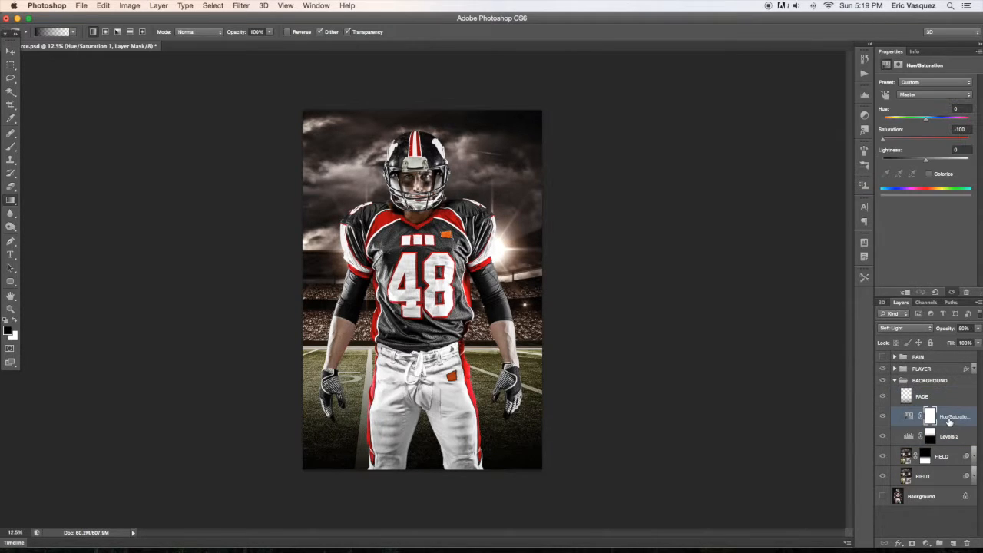
left_click(927, 544)
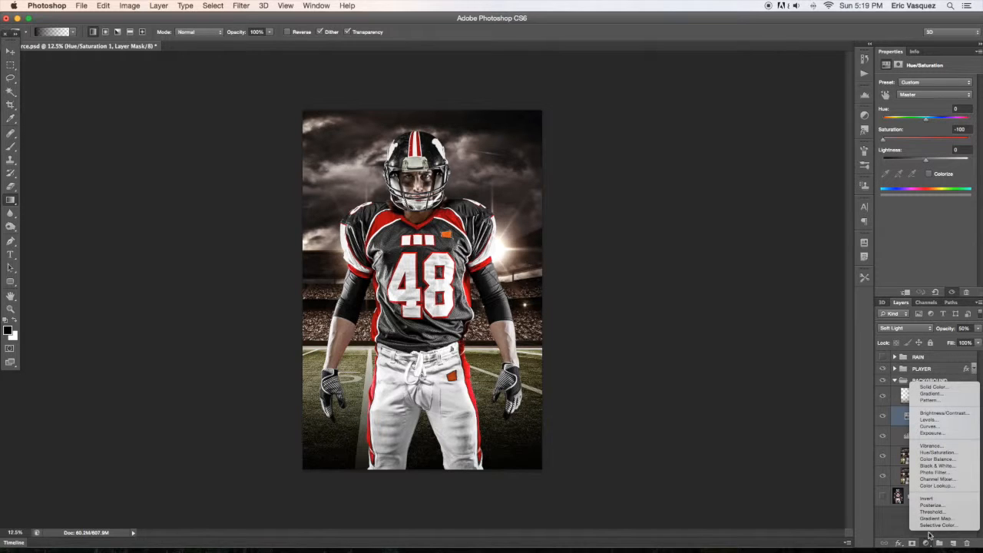
left_click(931, 453)
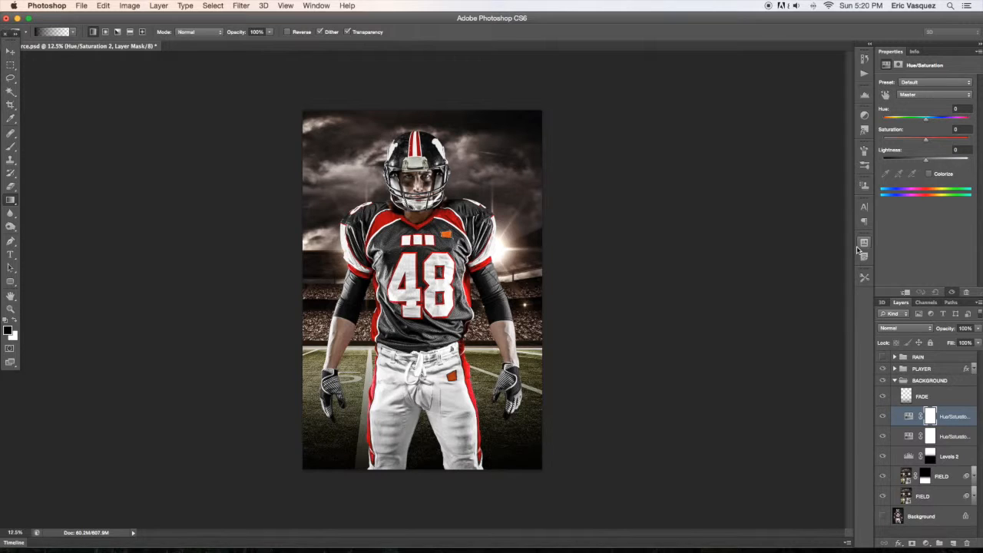
left_click(953, 436)
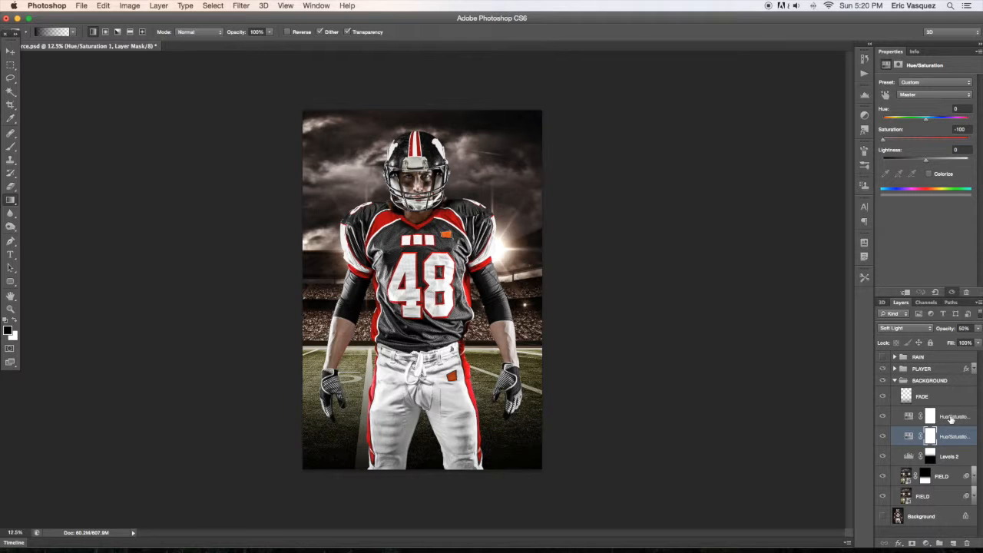
left_click(952, 417)
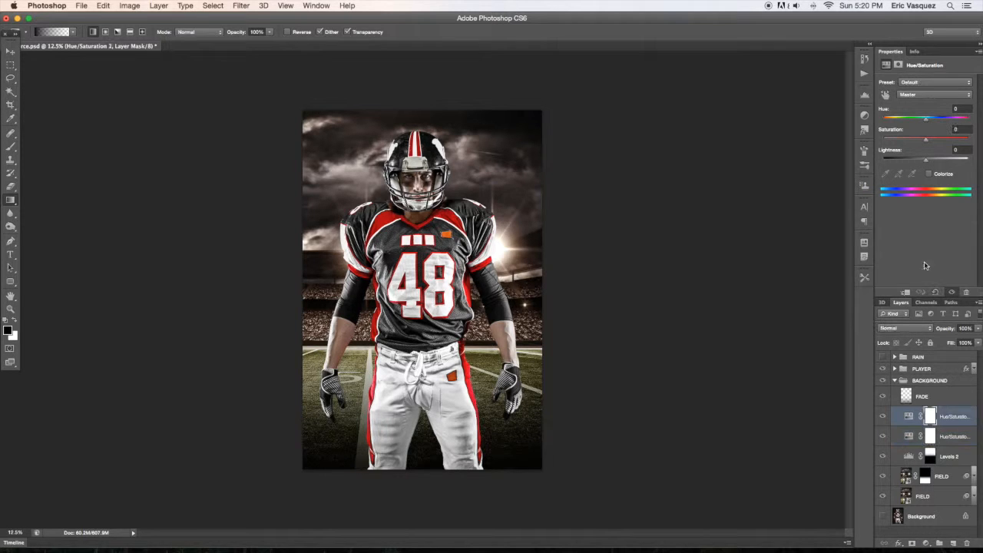
Step: Colorize the background blue through the new Hue/Saturation adjustment with hue 193 and saturation 74
left_click(929, 174)
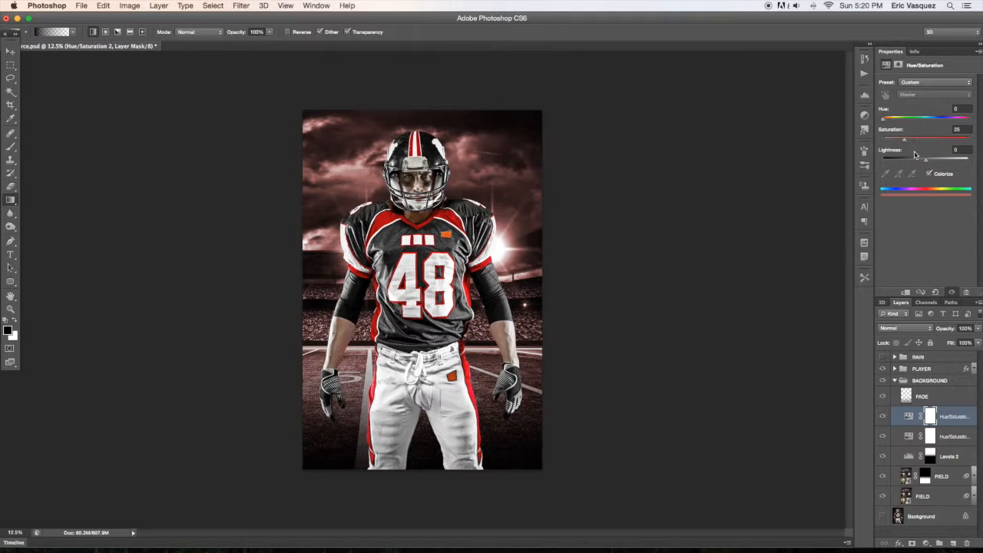
left_click(929, 174)
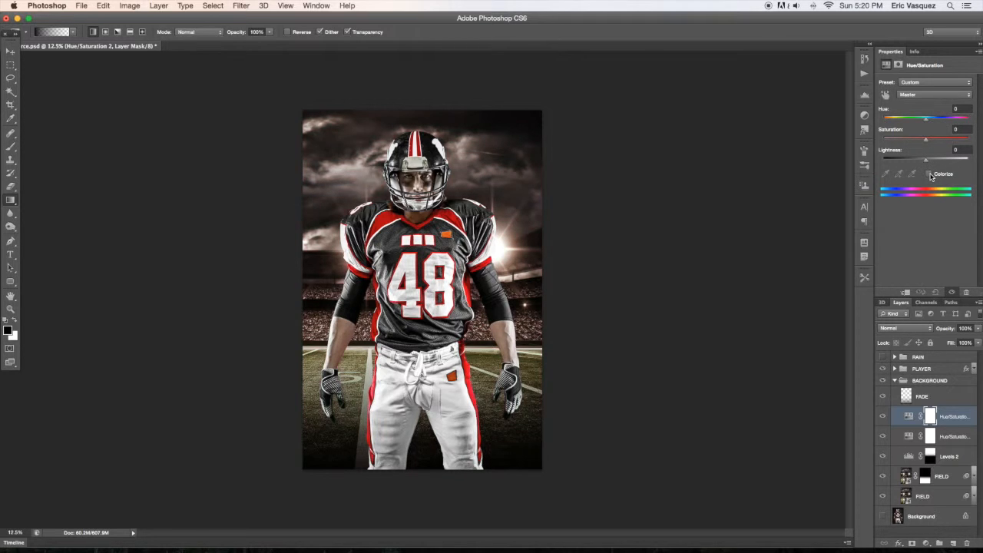
left_click(929, 174)
left_click_drag(885, 121, 894, 123)
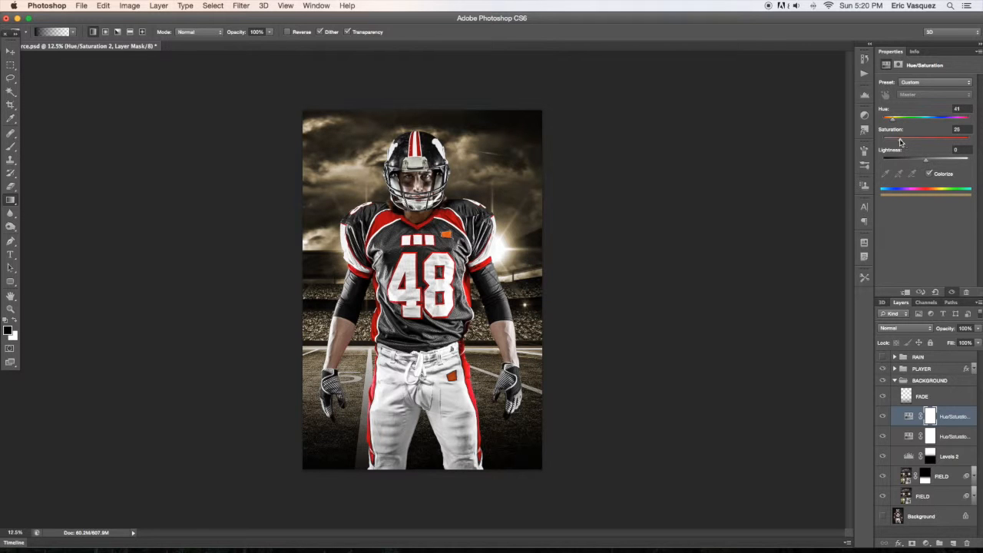
left_click_drag(900, 143, 929, 121)
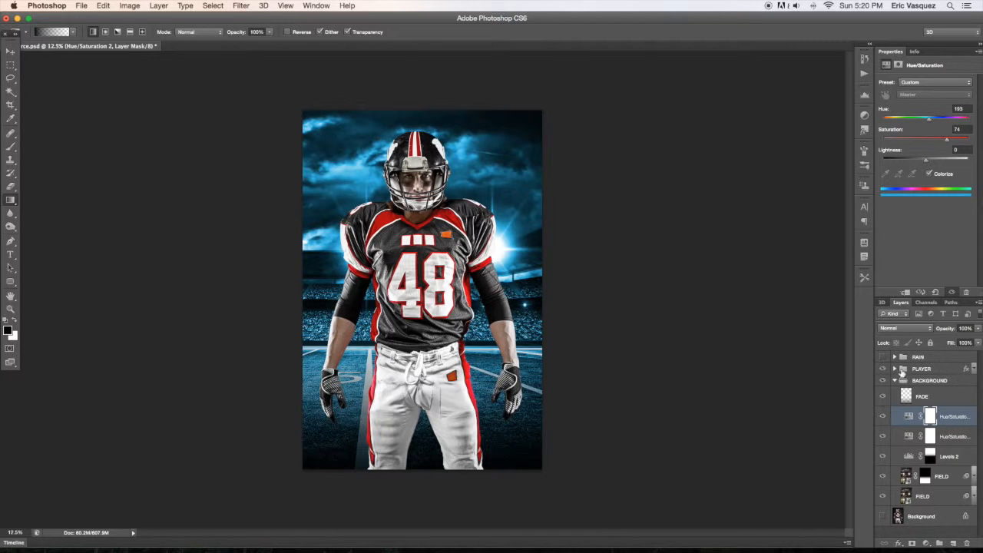
Step: Try the Color Dodge, Linear Dodge (Add) and Soft Light blend modes on the upper Hue/Saturation layer
left_click(893, 330)
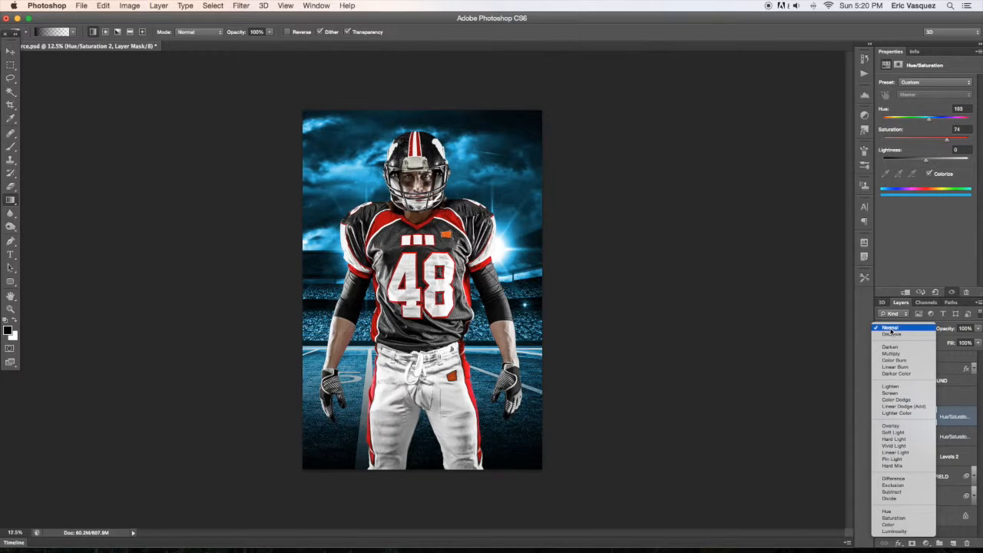
left_click(900, 399)
left_click(894, 330)
left_click(893, 334)
left_click(894, 331)
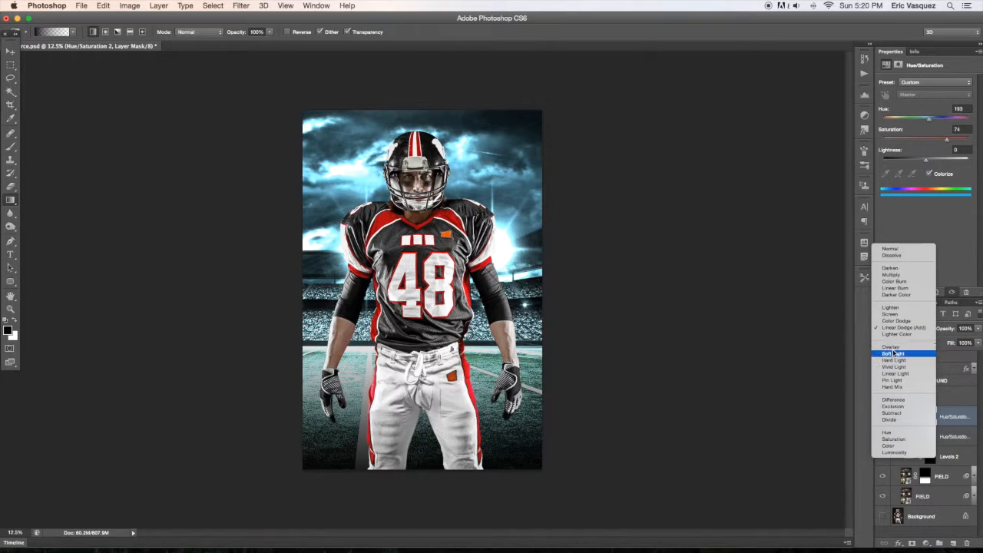
left_click(894, 350)
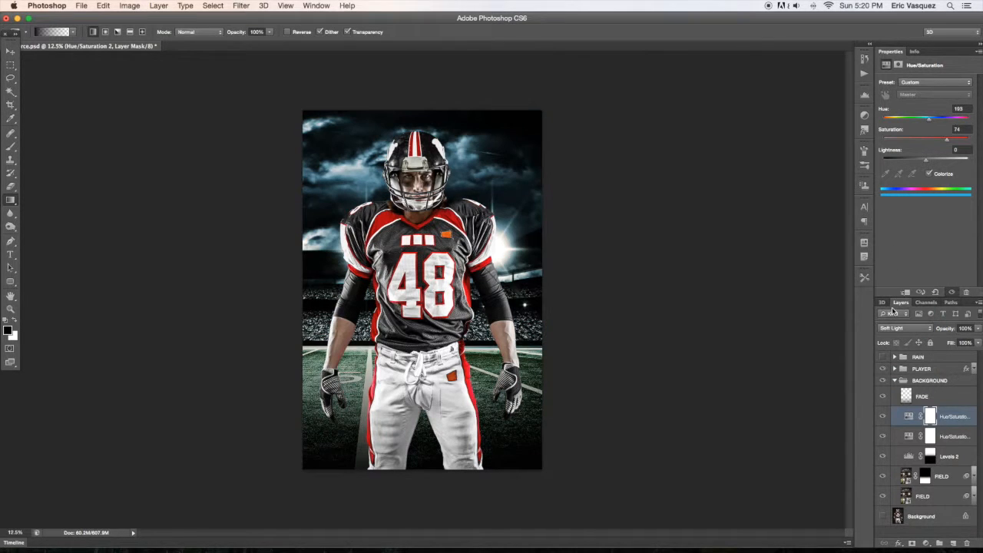
Step: Compare the background with the upper Hue/Saturation layer hidden and shown in Soft Light mode
left_click(884, 416)
left_click(885, 416)
left_click(885, 416)
left_click(885, 416)
left_click(884, 416)
left_click(885, 415)
left_click(885, 416)
left_click(885, 416)
Step: Try the Hard Light and Color blend modes on the upper Hue/Saturation layer
left_click(888, 329)
left_click(886, 337)
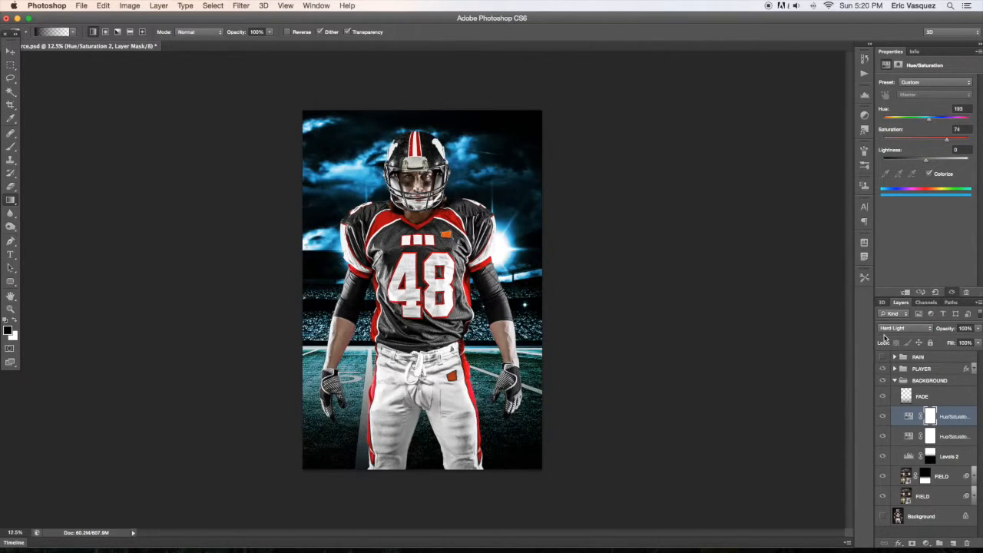
left_click(888, 329)
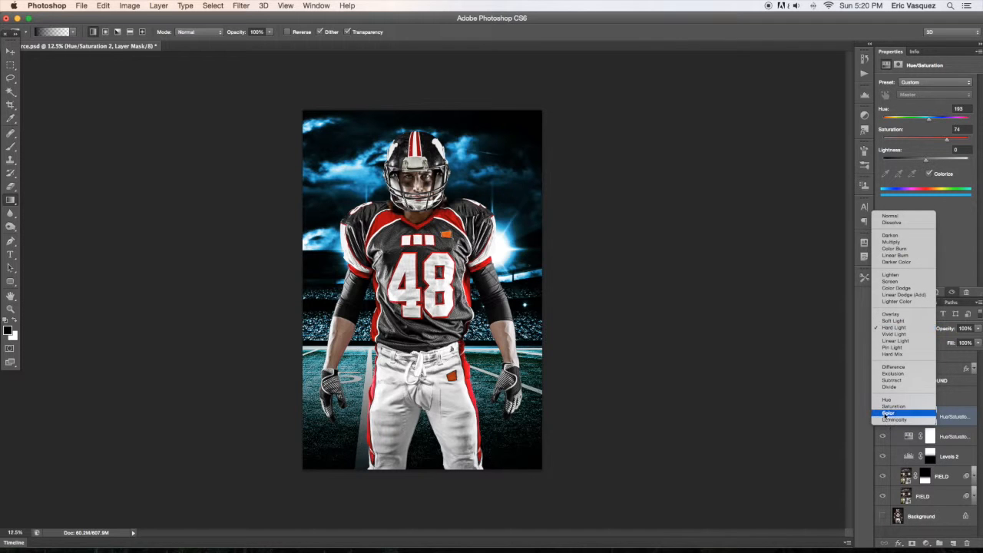
left_click(887, 415)
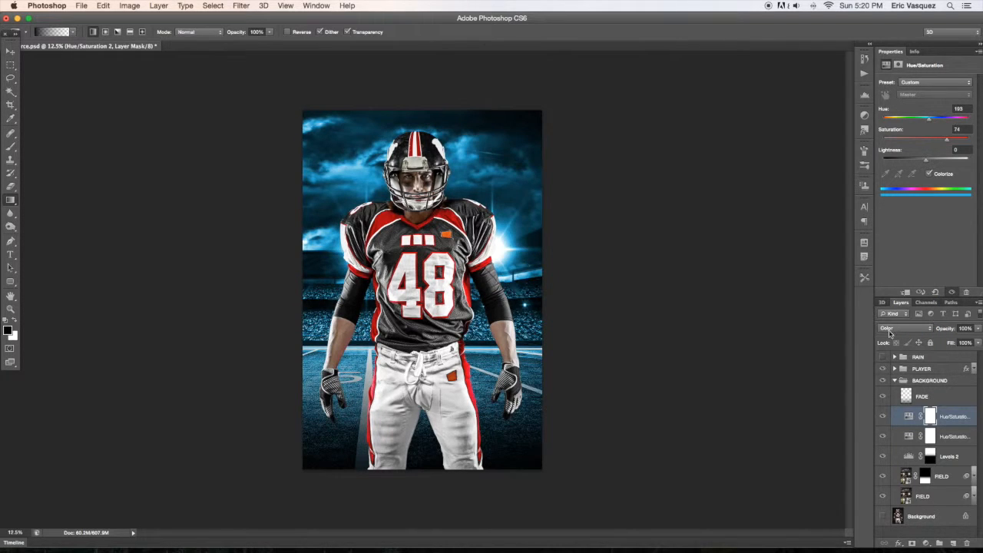
Step: Blend the upper Hue/Saturation layer in Multiply mode at 30% opacity with its saturation set to 64
left_click(889, 329)
left_click(890, 156)
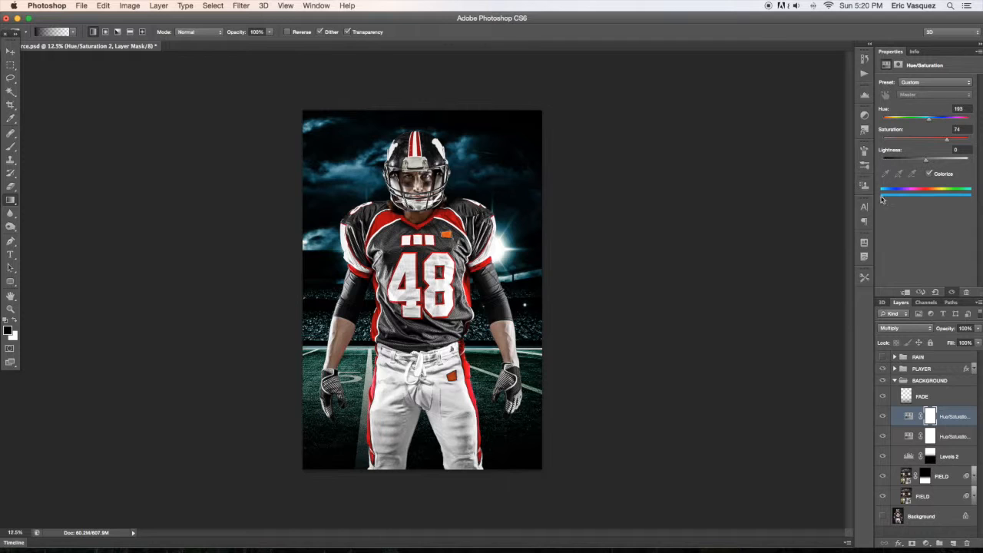
left_click(883, 417)
left_click(884, 417)
mouse_move(945, 141)
left_mouse_down()
mouse_move(903, 143)
mouse_move(939, 138)
left_mouse_up()
key("v")
key("8")
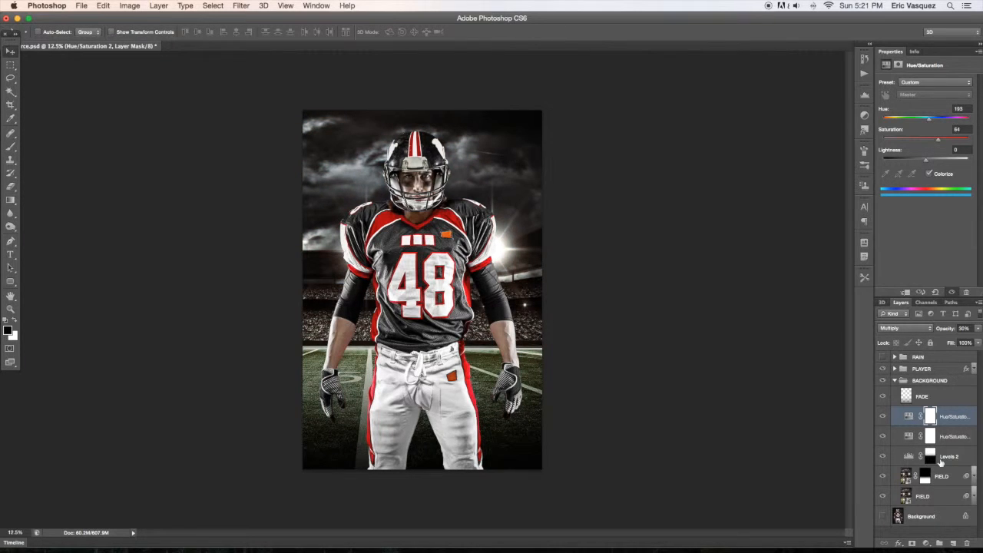
Step: Lower the upper Hue/Saturation layer's opacity to 20% and compare the image with it hidden and shown
left_click(883, 416)
left_click(883, 416)
left_click(883, 416)
left_click(883, 417)
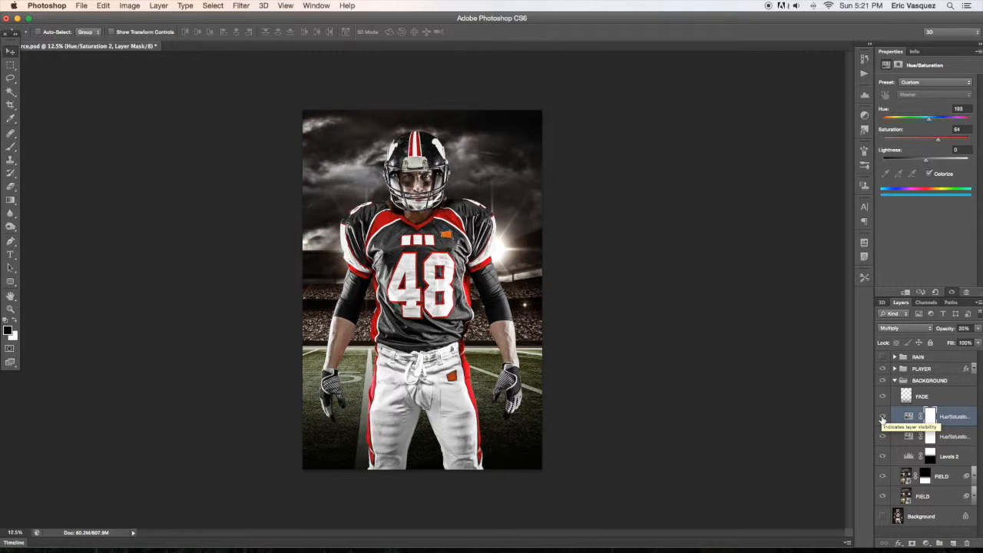
left_click(883, 416)
left_click(882, 417)
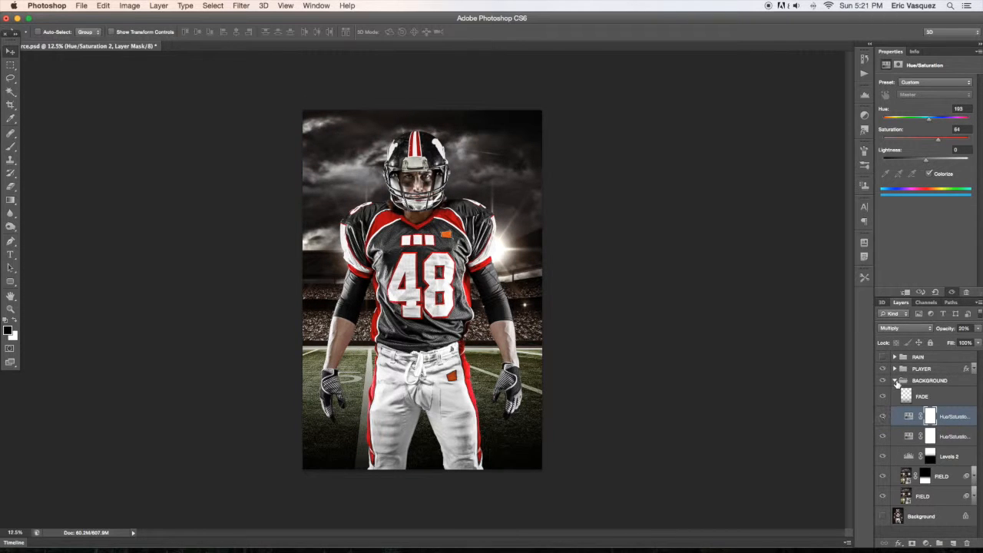
Step: Collapse the BACKGROUND group, expand the PLAYER group and open the PLAYER smart object's contents
left_click(895, 382)
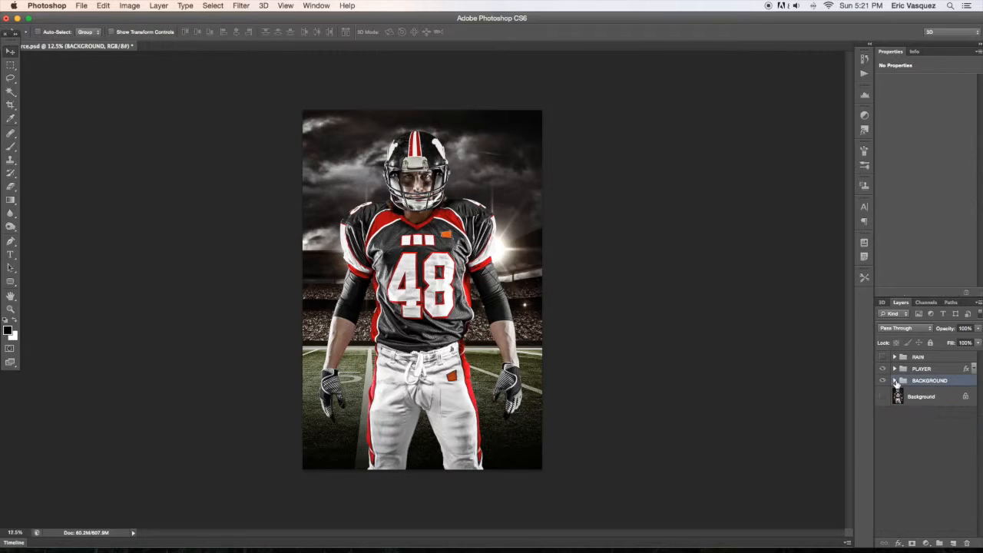
left_click(899, 371)
left_click(896, 369)
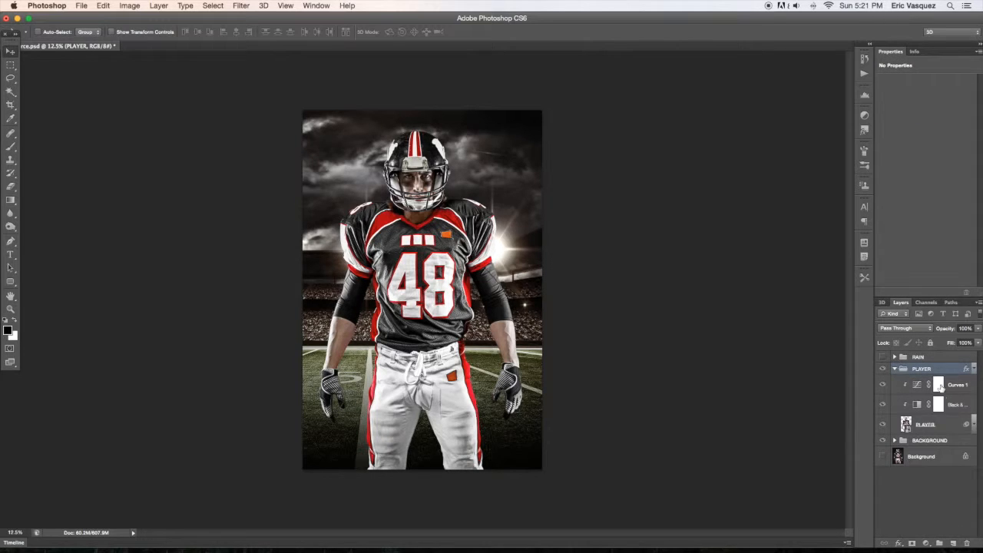
left_click(907, 427)
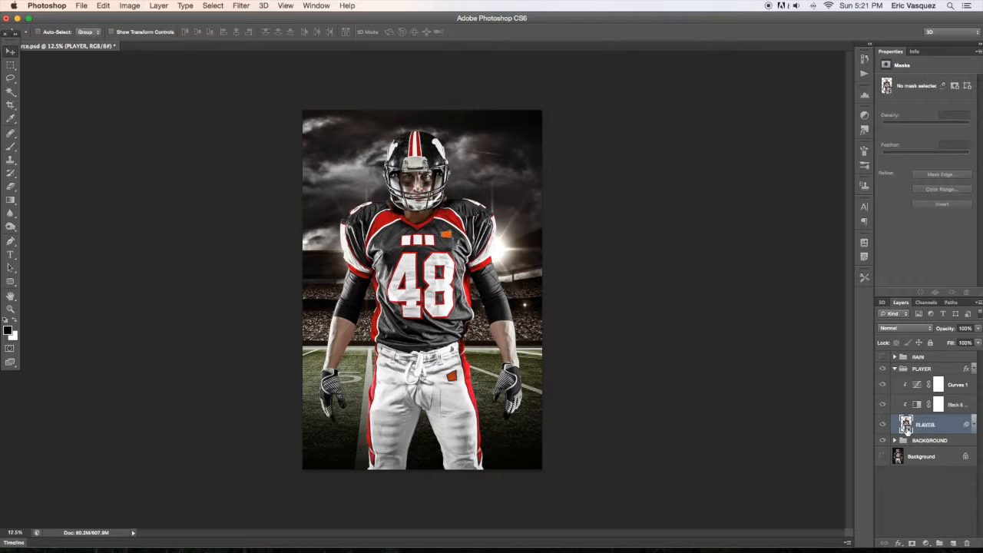
double_click(906, 427)
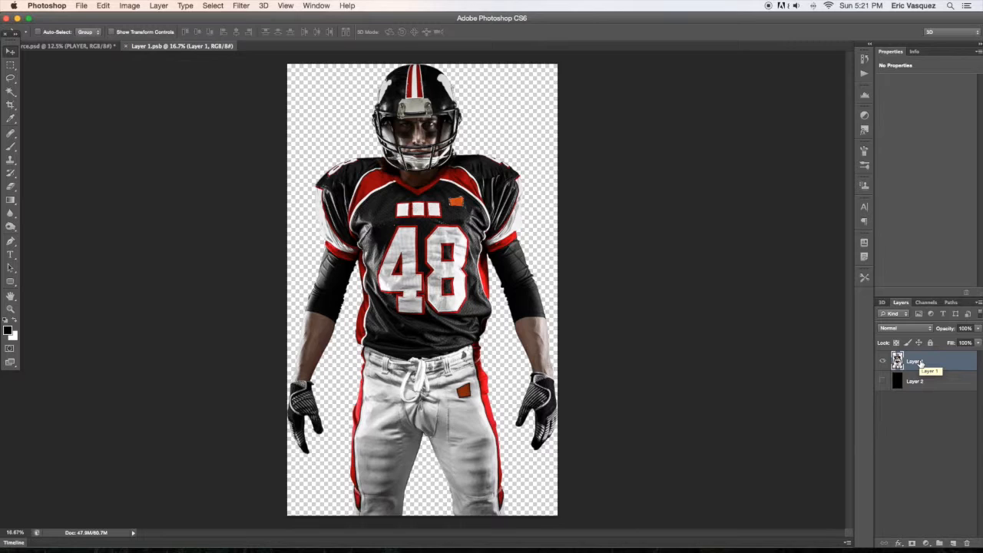
Step: Add a Hue/Saturation adjustment clipped to Layer 1 and set its hue to -160 to turn the red uniform parts blue
left_click(926, 543)
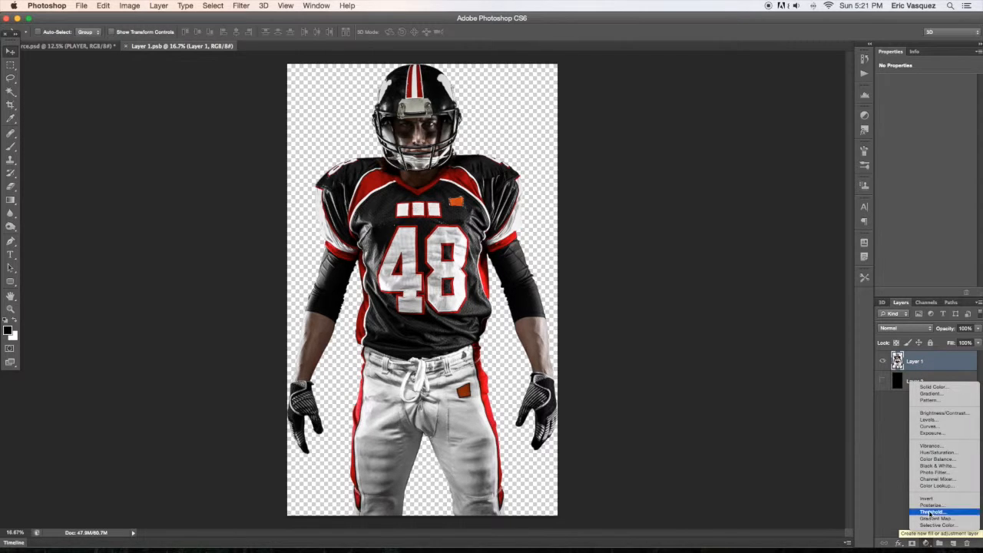
left_click(933, 455, "alt")
left_click(500, 240)
left_click(591, 225)
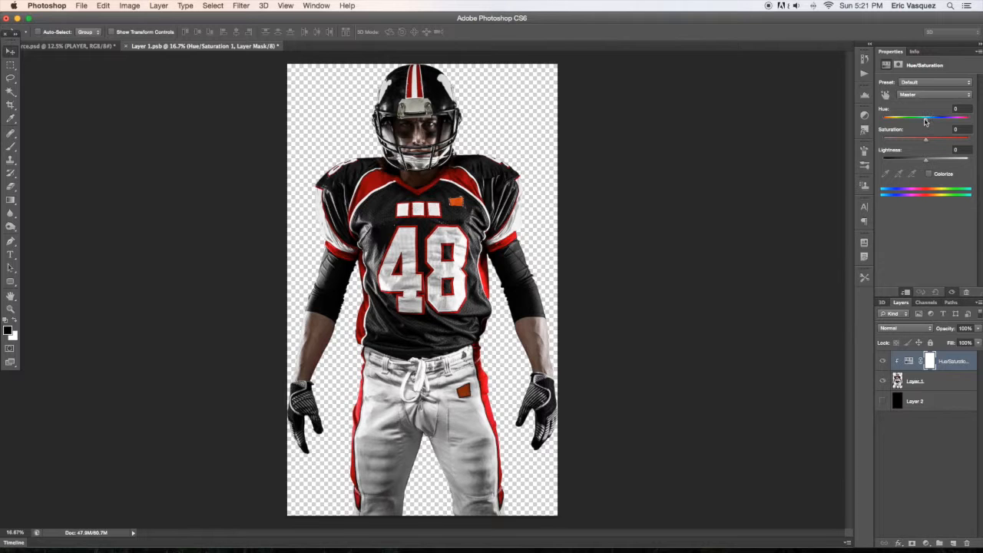
left_click_drag(925, 121, 888, 122)
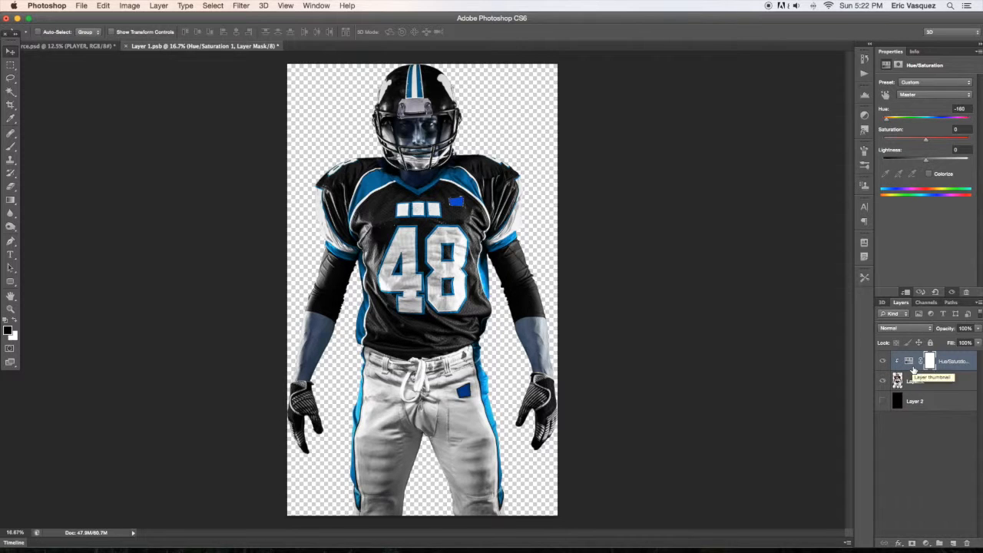
Step: Invert the Hue/Saturation layer mask to hide the blue shift, and set up a smaller white brush at 50% opacity
key("super+i")
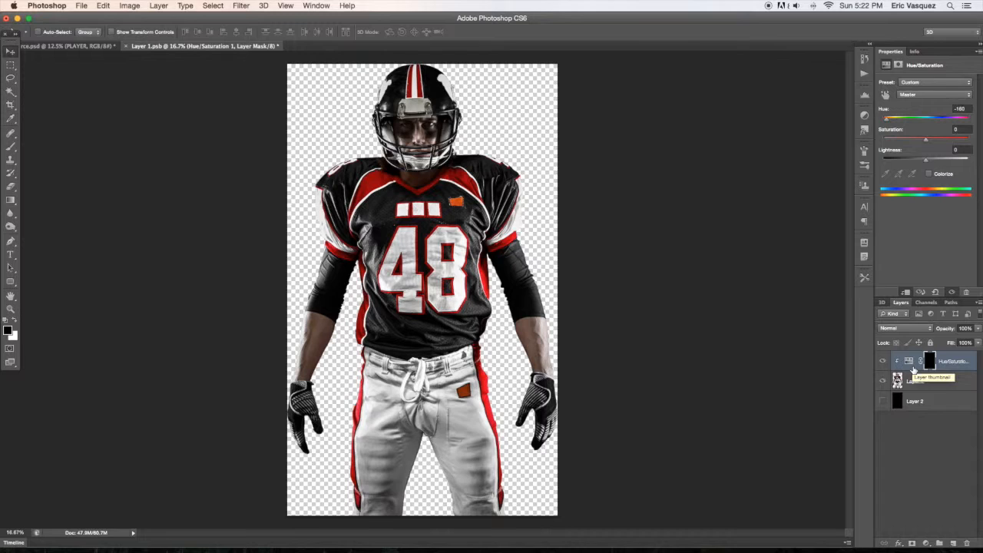
key("b")
key("x")
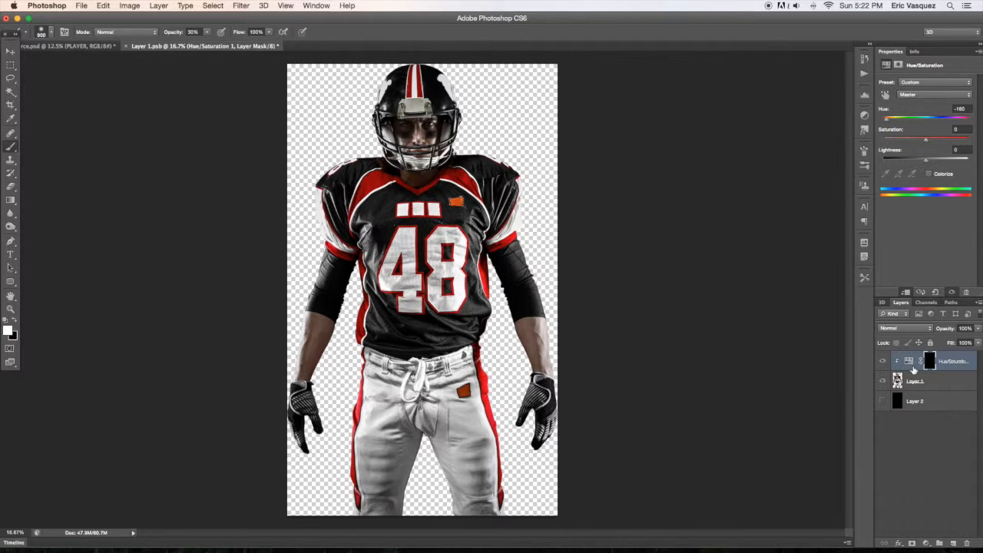
key("5")
key("bracketleft")
key("bracketleft")
key("bracketleft")
key("bracketleft")
key("bracketleft")
key("bracketleft")
Step: Paint white on the mask over the helmet stripe, shoulders, collar and sleeve trim to turn their red accents blue
mouse_move(421, 67)
left_mouse_down()
mouse_move(419, 86)
mouse_move(411, 77)
mouse_move(407, 87)
mouse_move(422, 91)
mouse_move(410, 93)
mouse_move(415, 83)
left_mouse_up()
mouse_move(323, 183)
left_mouse_down()
mouse_move(334, 248)
mouse_move(342, 244)
mouse_move(335, 249)
mouse_move(353, 265)
mouse_move(341, 245)
left_mouse_up()
mouse_move(345, 170)
left_mouse_down()
mouse_move(374, 181)
mouse_move(355, 192)
mouse_move(384, 184)
mouse_move(355, 201)
left_mouse_up()
mouse_move(388, 173)
left_mouse_down()
mouse_move(417, 187)
mouse_move(441, 171)
mouse_move(437, 185)
mouse_move(446, 178)
mouse_move(469, 195)
mouse_move(466, 171)
mouse_move(474, 196)
left_mouse_up()
mouse_move(488, 155)
left_mouse_down()
mouse_move(520, 175)
mouse_move(501, 229)
mouse_move(514, 235)
mouse_move(482, 255)
mouse_move(486, 278)
mouse_move(493, 251)
left_mouse_up()
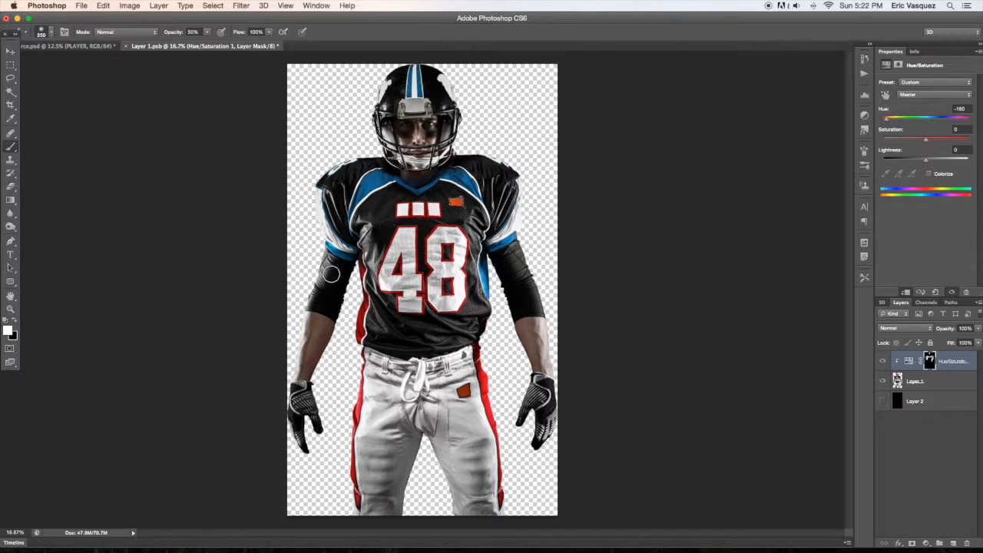
Step: Paint white on the mask over the jersey and pants side stripes, the patches, the chest blocks and the number 48
mouse_move(358, 293)
left_mouse_down()
mouse_move(365, 252)
mouse_move(358, 347)
mouse_move(366, 299)
mouse_move(350, 269)
mouse_move(365, 338)
mouse_move(356, 516)
mouse_move(368, 412)
left_mouse_up()
left_click_drag(476, 338, 499, 498)
left_click_drag(485, 357, 483, 350)
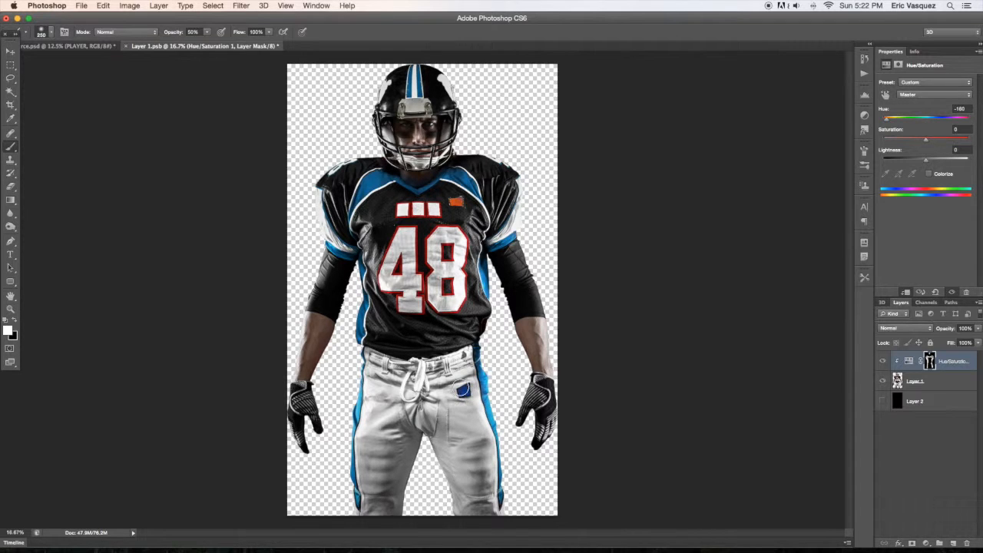
mouse_move(403, 206)
left_mouse_down()
mouse_move(432, 213)
mouse_move(454, 198)
left_mouse_up()
mouse_move(412, 320)
left_mouse_down()
mouse_move(408, 235)
mouse_move(416, 219)
mouse_move(396, 262)
left_mouse_up()
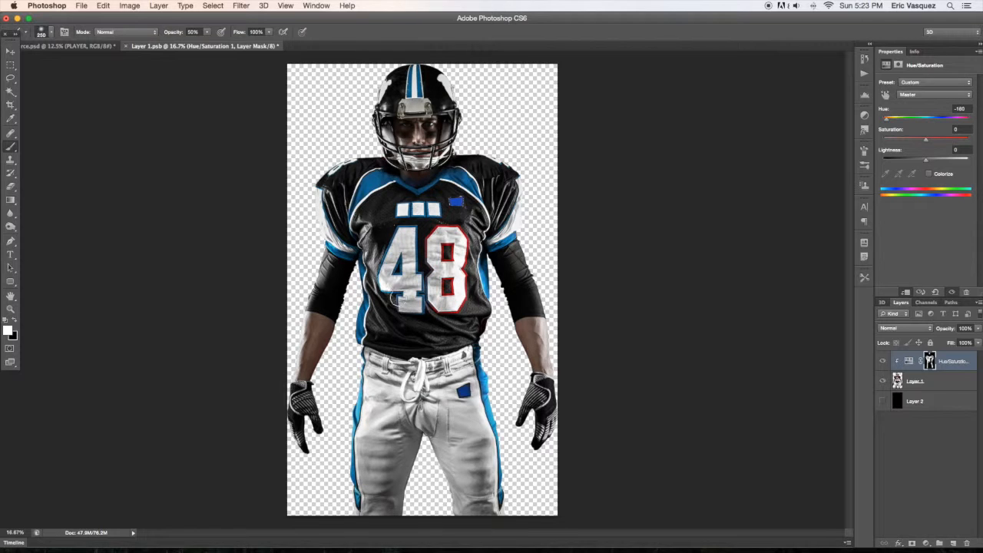
mouse_move(434, 306)
left_mouse_down()
mouse_move(457, 287)
mouse_move(448, 275)
mouse_move(464, 313)
mouse_move(432, 228)
mouse_move(461, 220)
mouse_move(467, 275)
mouse_move(444, 257)
mouse_move(427, 276)
left_mouse_up()
Step: Switch to a 125 px black brush to clean the mask around the neck, and save and close the PLAYER smart object
key("x")
key("bracketleft")
key("bracketleft")
key("bracketleft")
key("bracketleft")
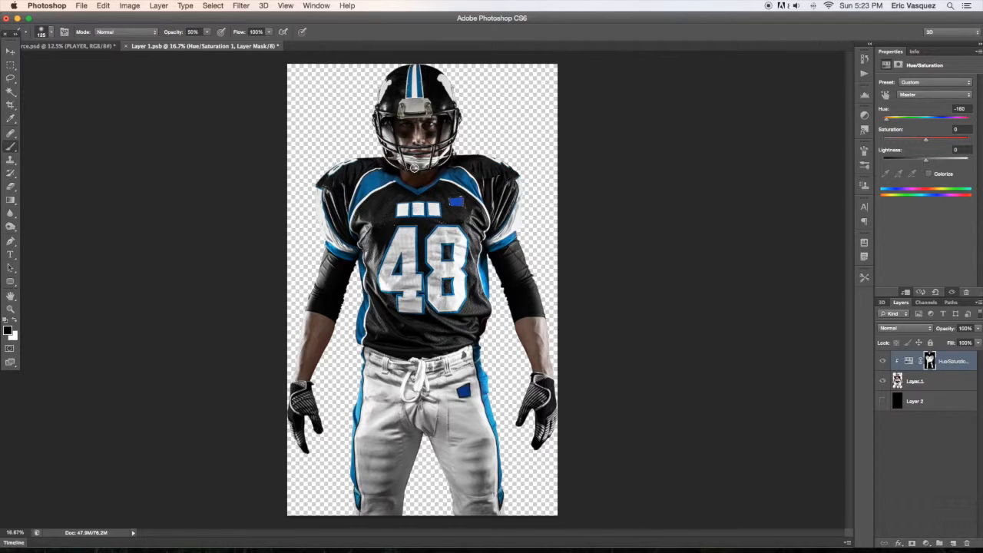
key("super+s")
key("super+w")
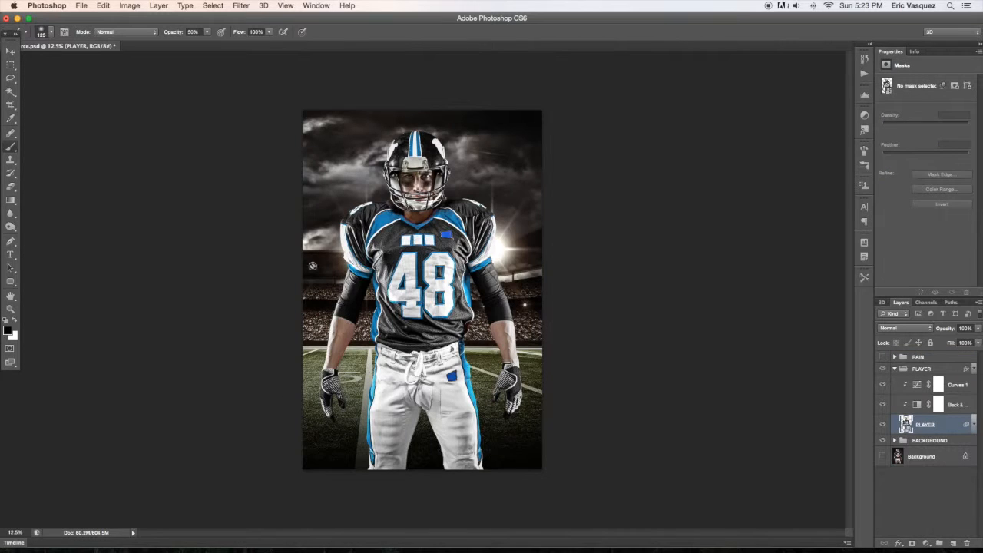
Step: Show the RAIN group and reposition the RAIN layer's image independently of its unlinked mask
key("v")
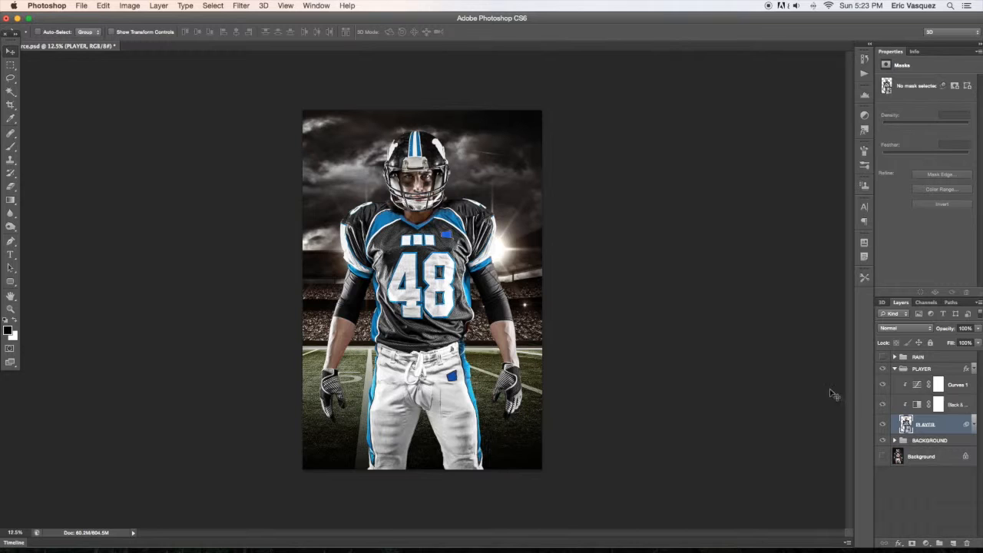
left_click(895, 370)
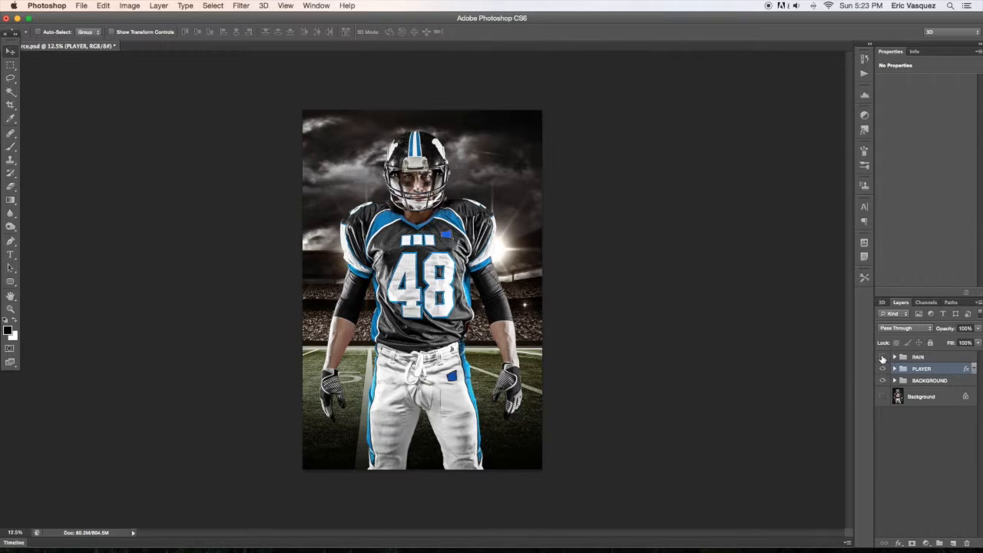
left_click(882, 358)
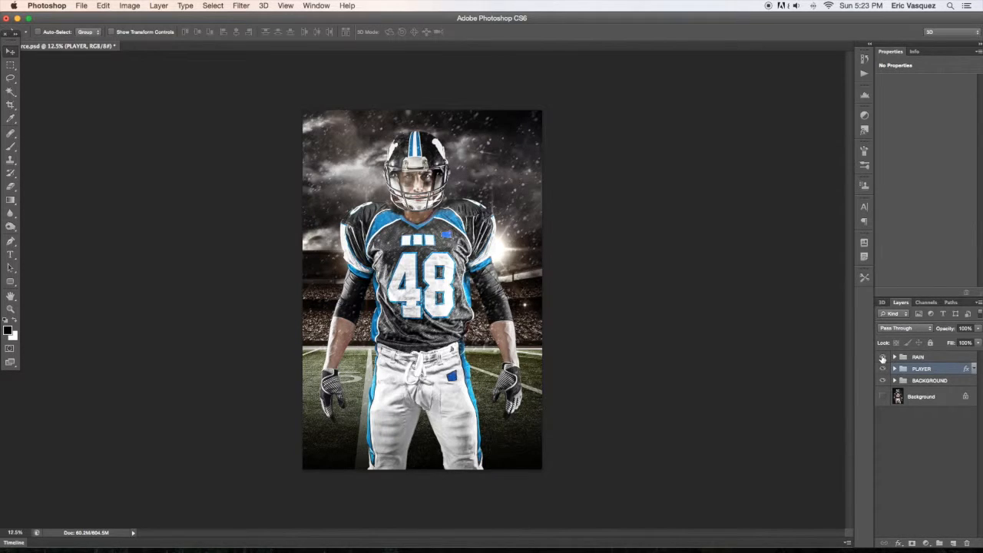
left_click(895, 358)
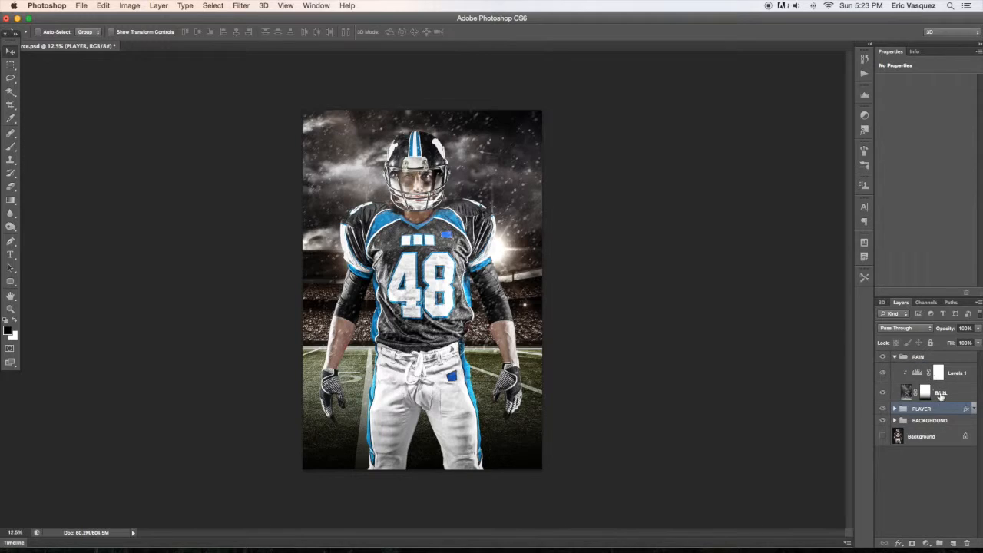
left_click(931, 393)
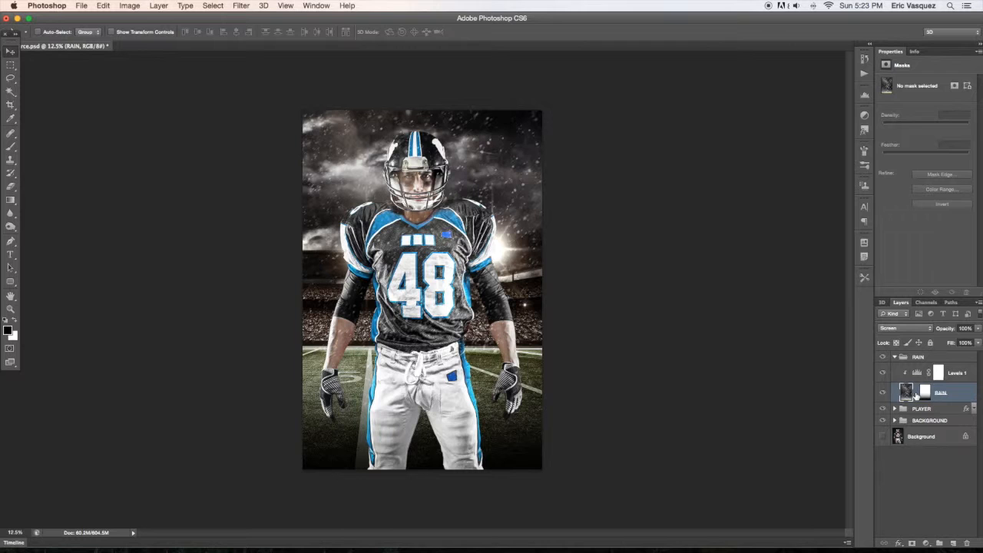
left_click_drag(516, 317, 453, 270)
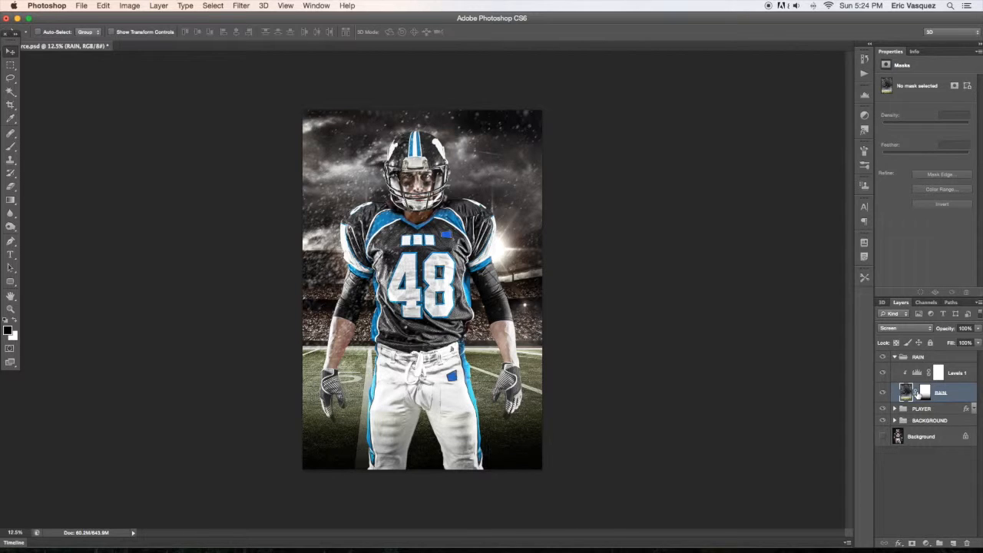
Step: Try moving the RAIN layer's mask separately from its image, and undo the move
left_click(925, 392)
left_click_drag(475, 376, 491, 311)
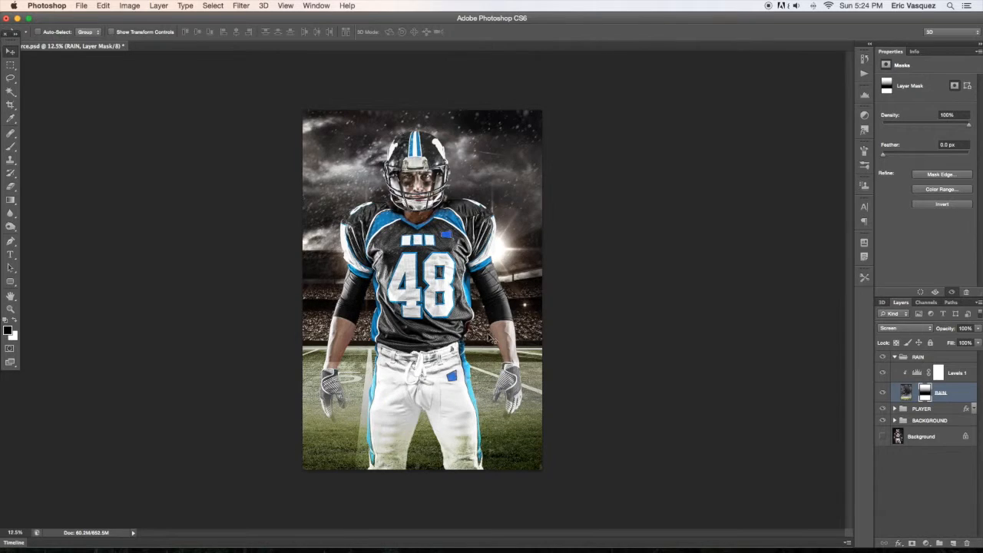
key("alt+super+z")
key("alt+super+z")
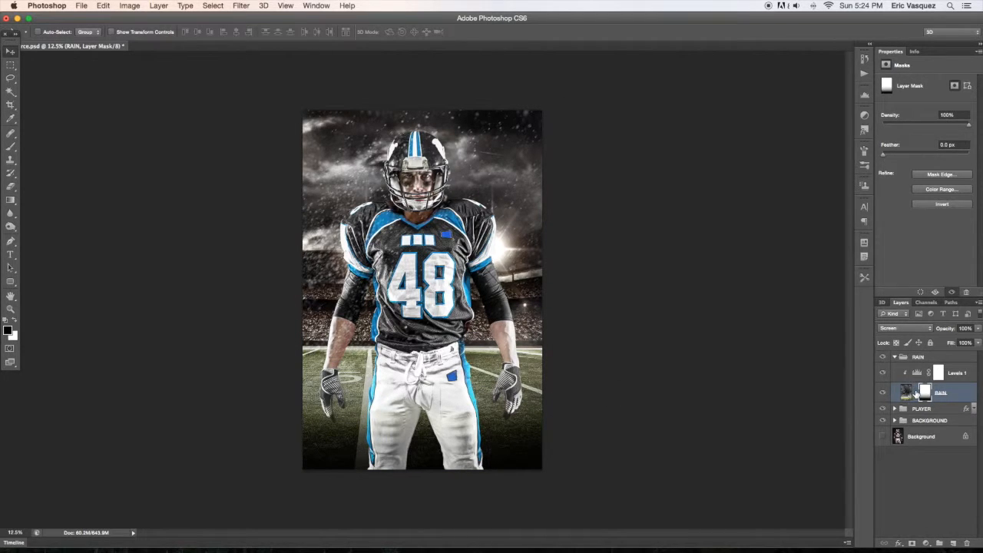
Step: Compare the image with and without the upper Hue/Saturation layer in the BACKGROUND group, and leave that layer hidden
left_click(894, 358)
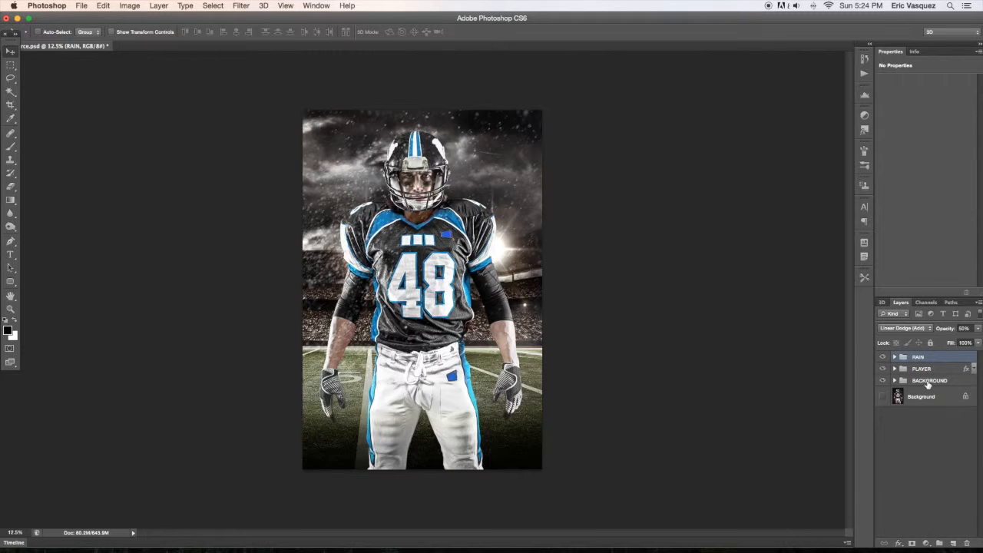
left_click(929, 382)
left_click(895, 381)
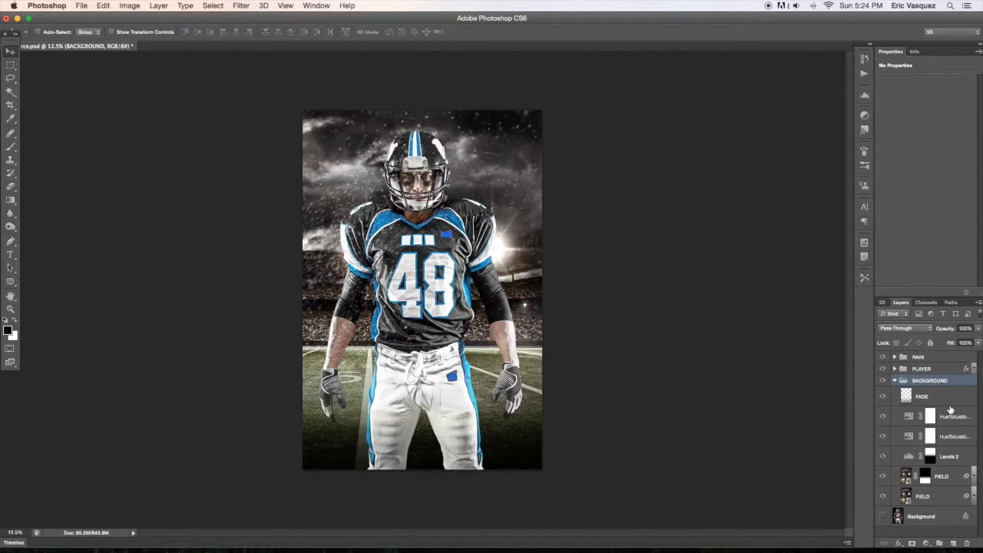
left_click(951, 418)
left_click(883, 418)
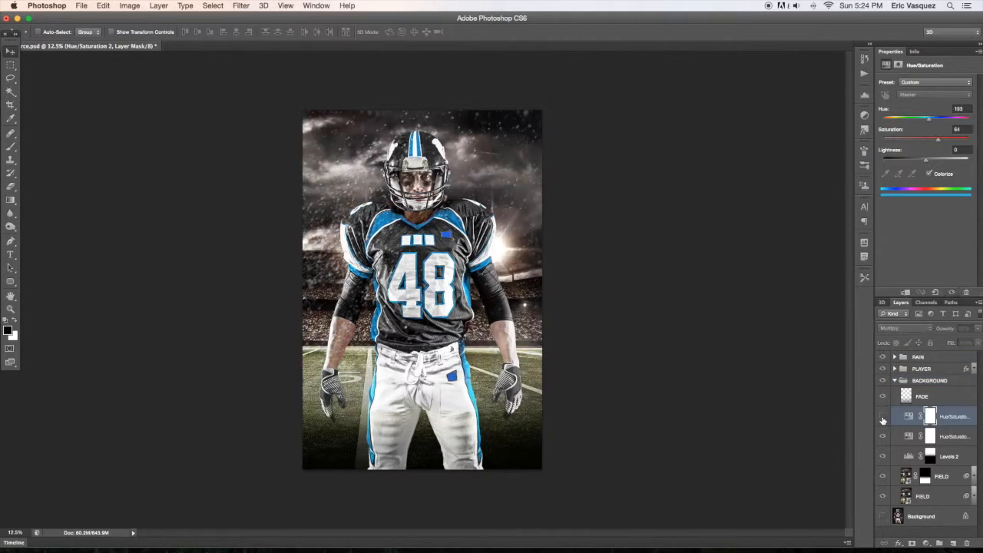
left_click(883, 418)
left_click(882, 418)
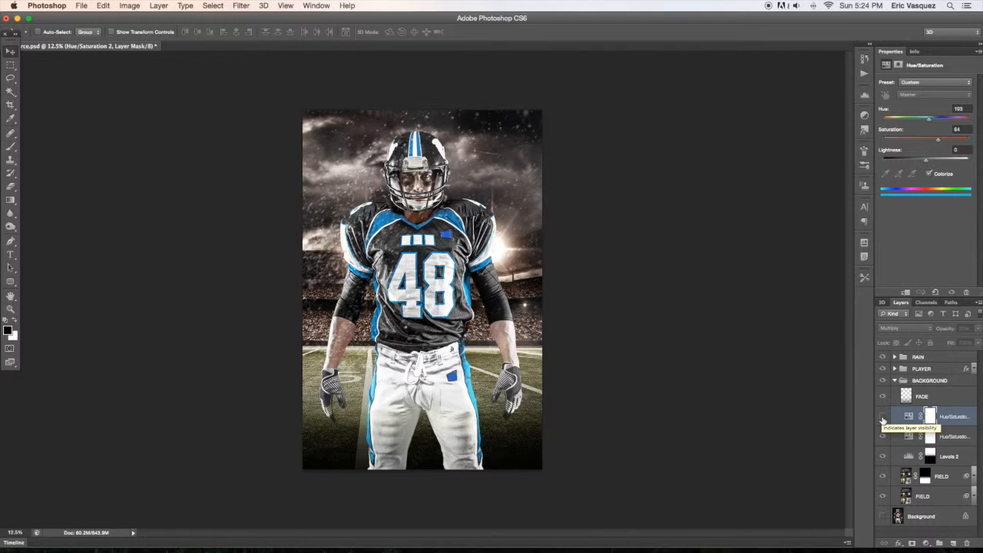
left_click(883, 418)
left_click(883, 418)
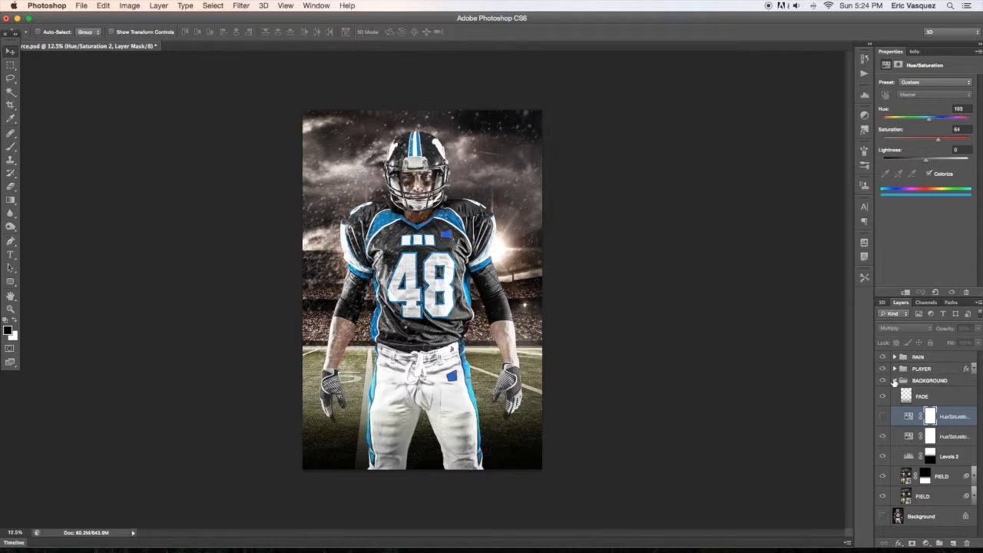
left_click(895, 381)
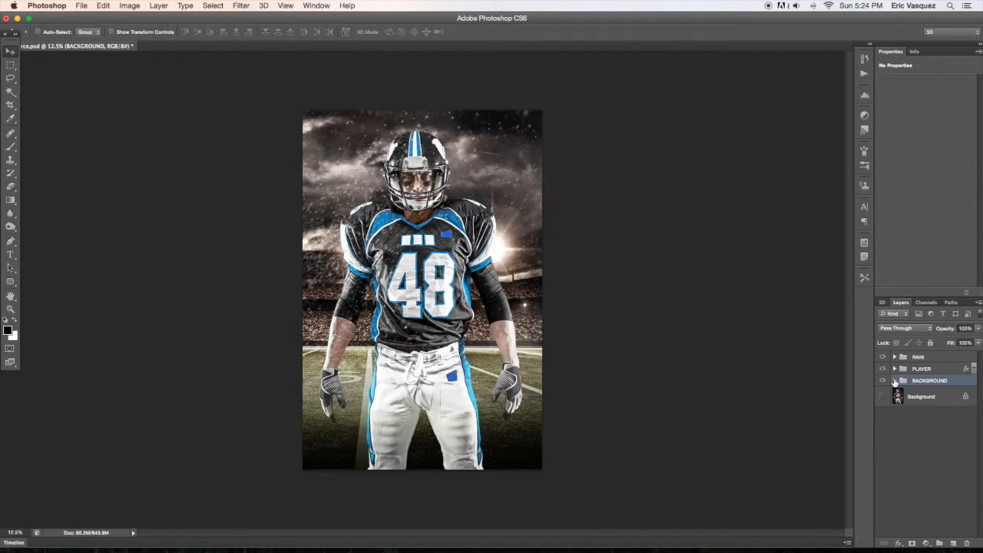
Step: Create a new layer with a white-to-transparent radial gradient at the chest and place it above the PLAYER group
left_click(954, 543)
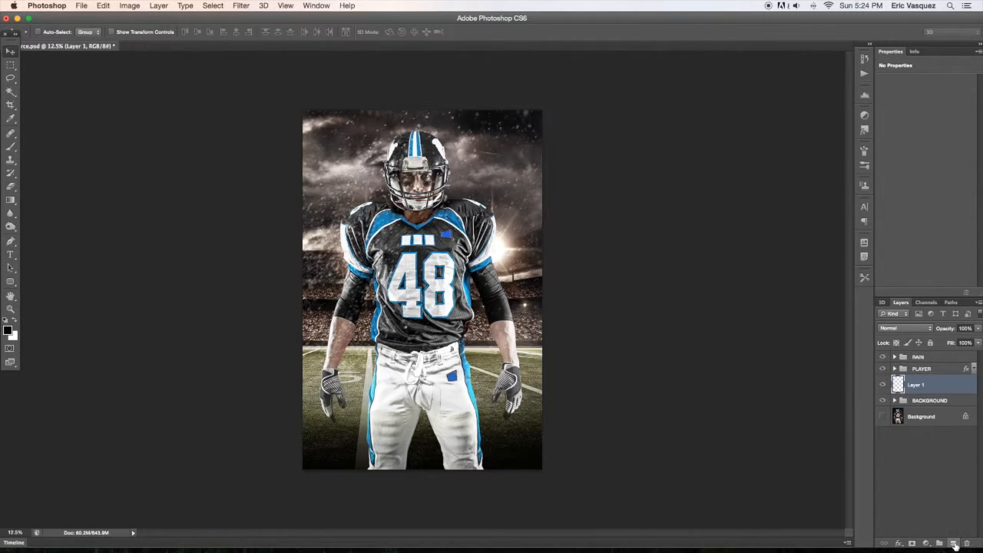
left_click(11, 201)
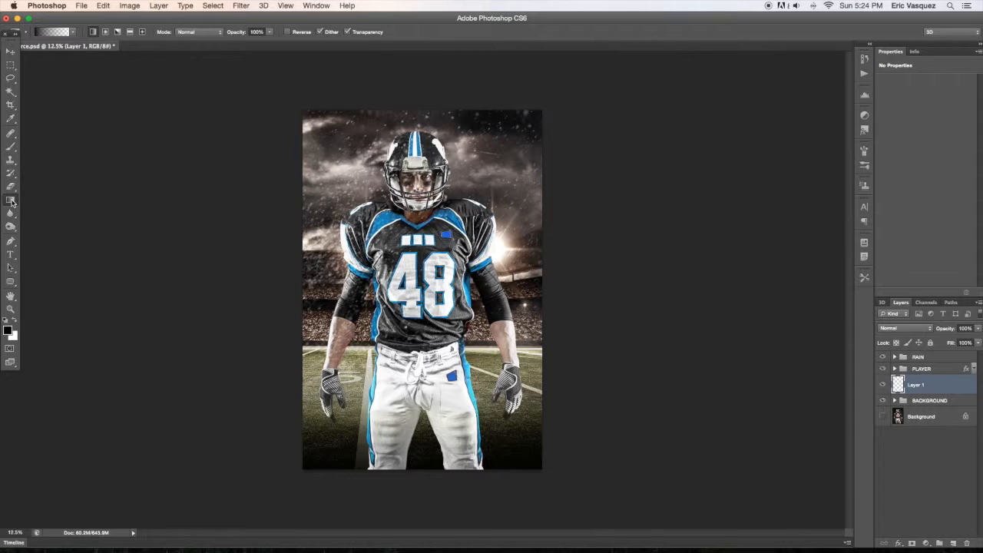
key("x")
left_click(105, 32)
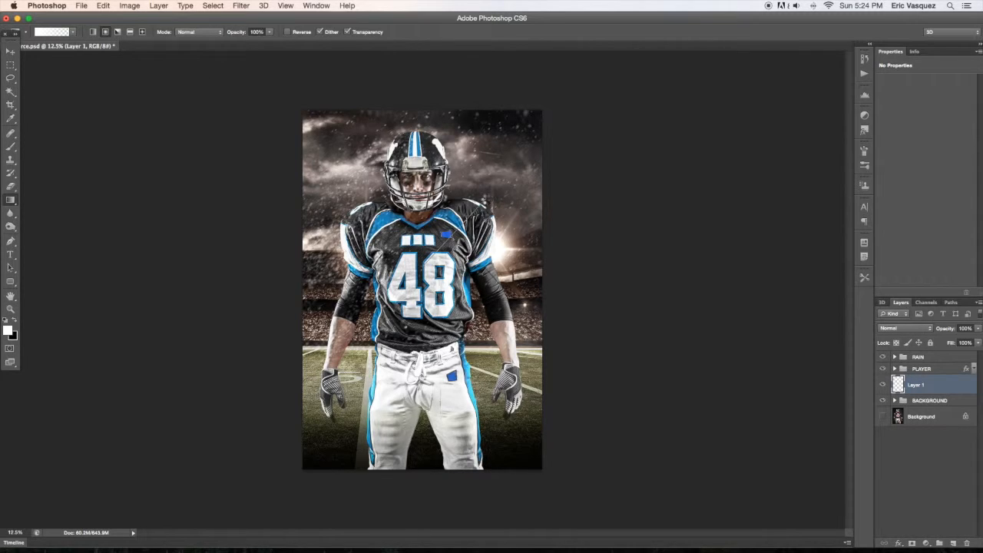
key("v")
left_click_drag(950, 388, 945, 366)
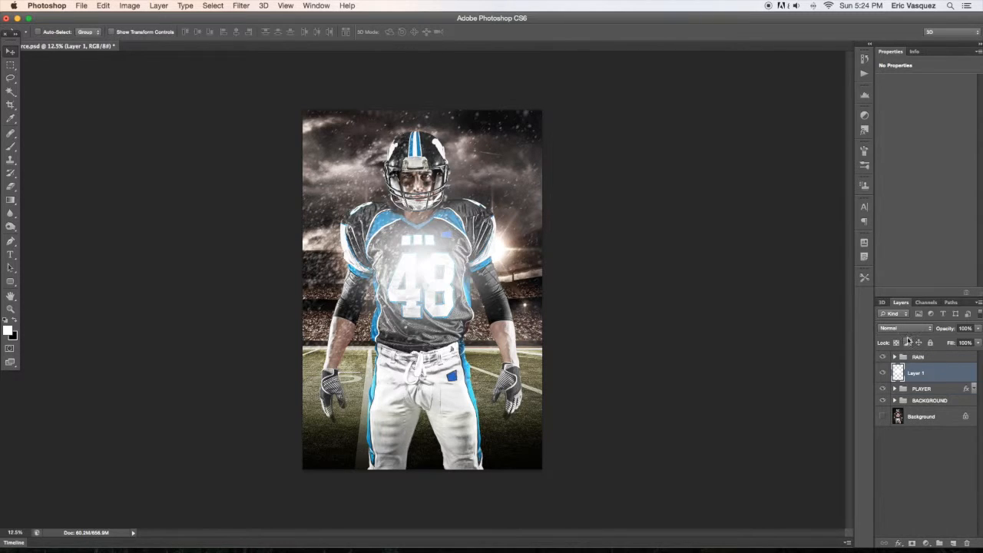
Step: Blend the radial glow layer in Overlay mode, move it over the shoulder beside the 4 and scale it to about 59%
left_click(900, 332)
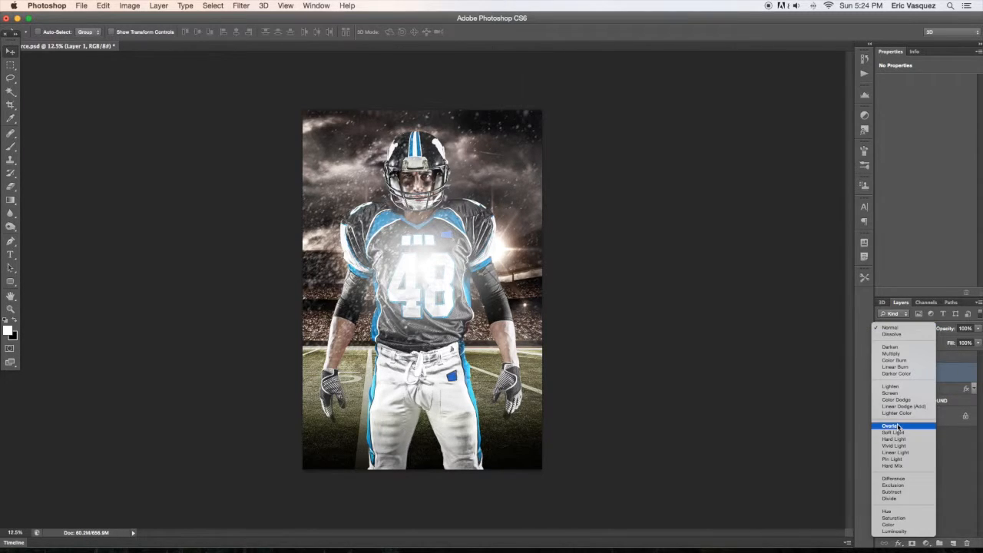
left_click(896, 426)
left_click_drag(430, 269, 383, 258)
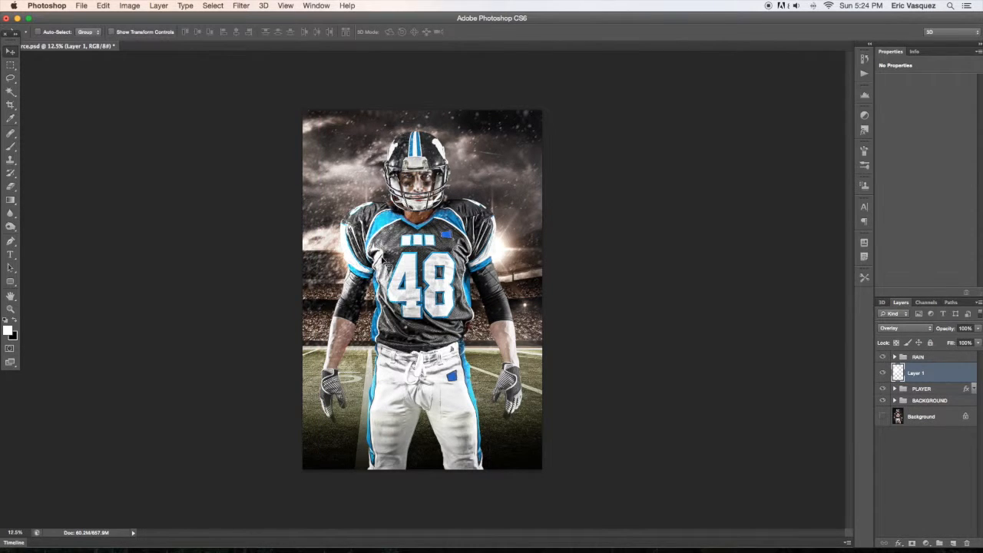
key("super+t")
left_click_drag(459, 152, 423, 189)
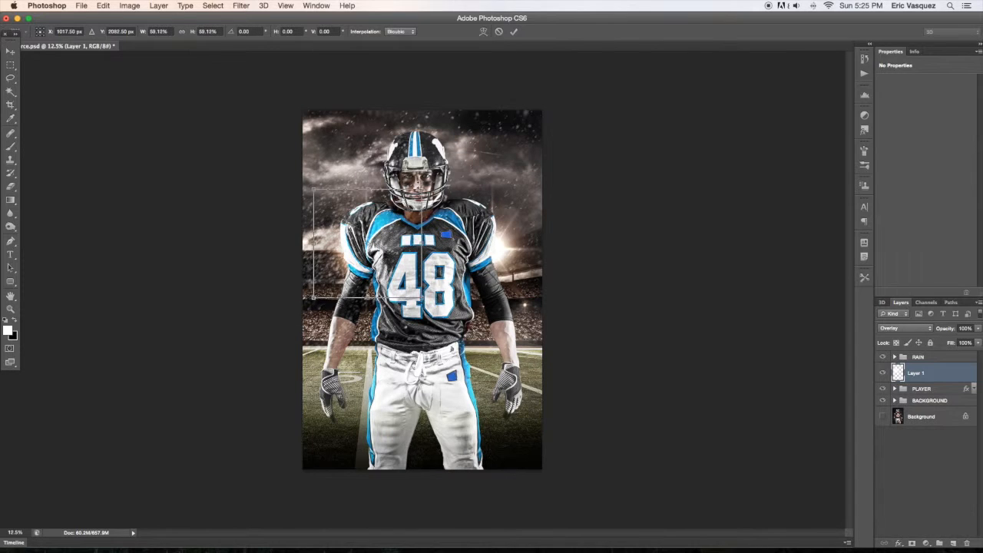
key("Return")
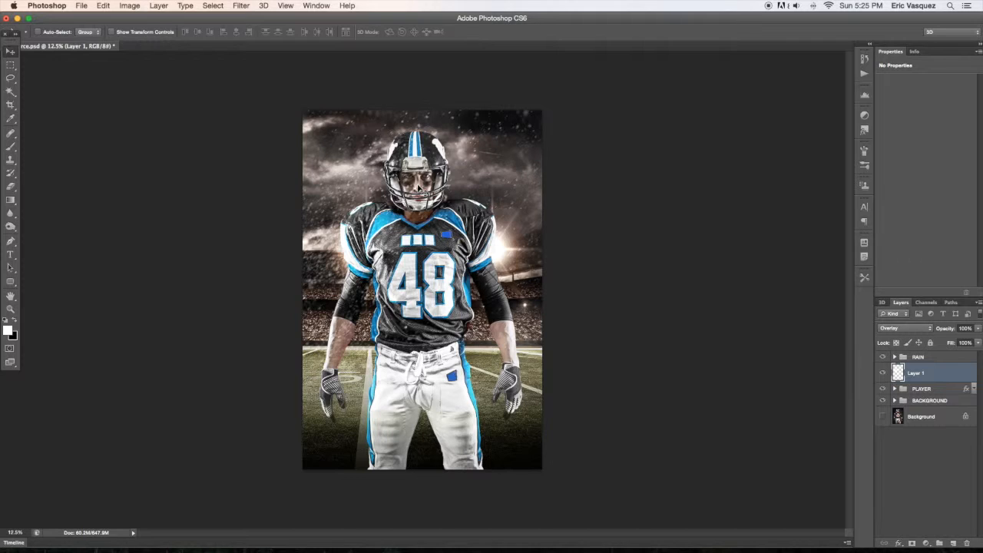
Step: Duplicate the glow layer twice, placing one copy at the jersey's side beside the 8 and another over the upper thigh
key("super+j")
left_click_drag(369, 237, 467, 301)
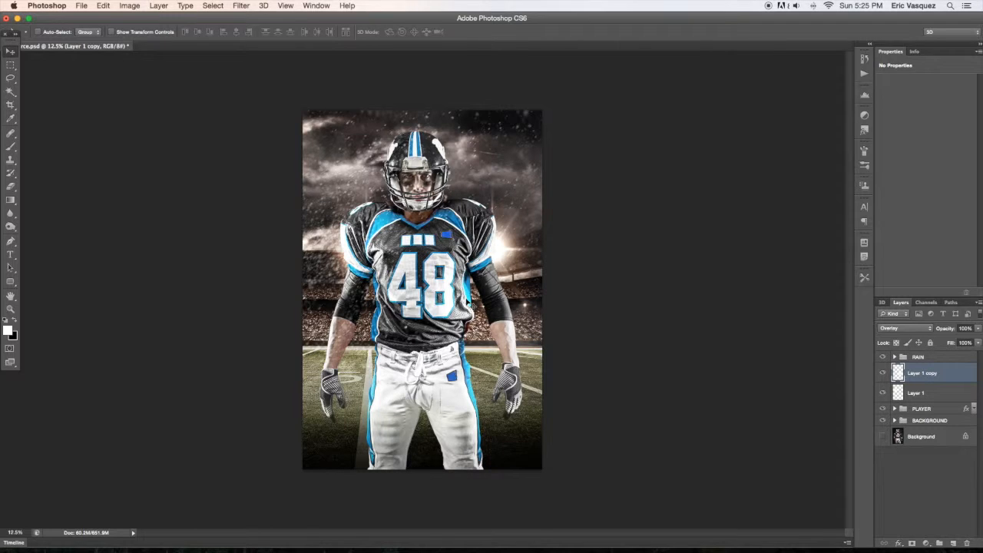
key("super+j")
left_click_drag(469, 292, 442, 381)
Step: Add a scaled-down copy of the glow over the helmet and face, and place another small copy near the shoulder beside the sun
key("super+j")
key("super+t")
left_click_drag(498, 340, 418, 166)
key("Return")
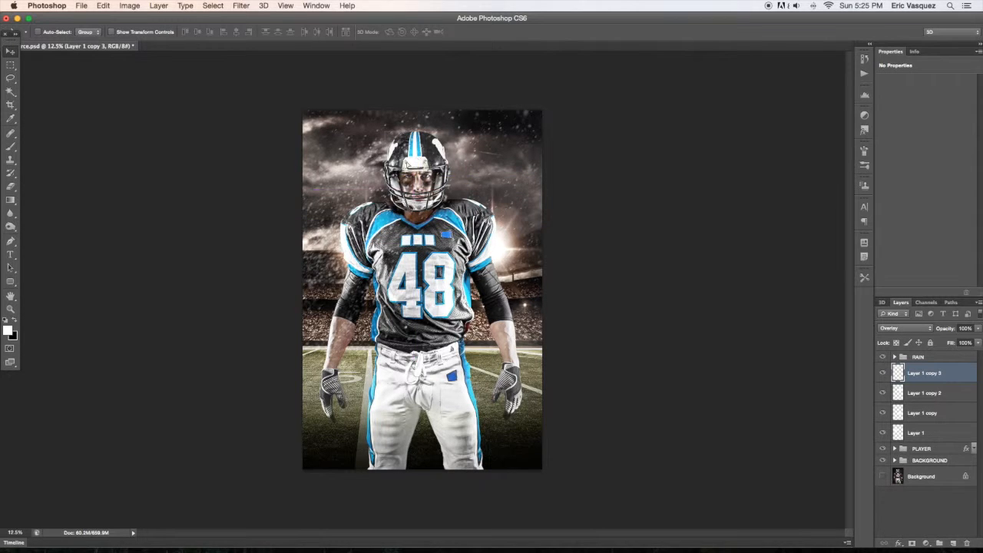
left_click_drag(420, 186, 421, 188)
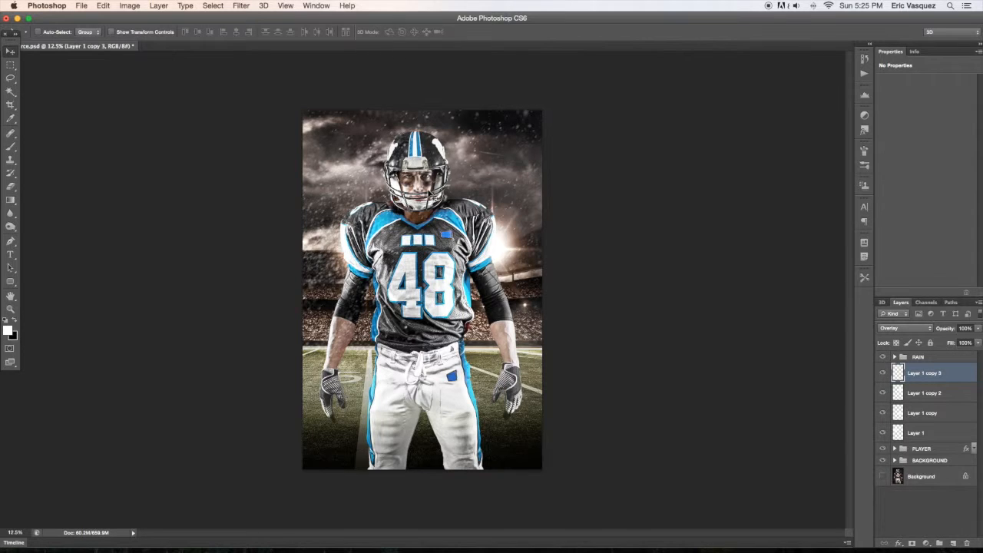
key("super+j")
left_click_drag(420, 194, 474, 192)
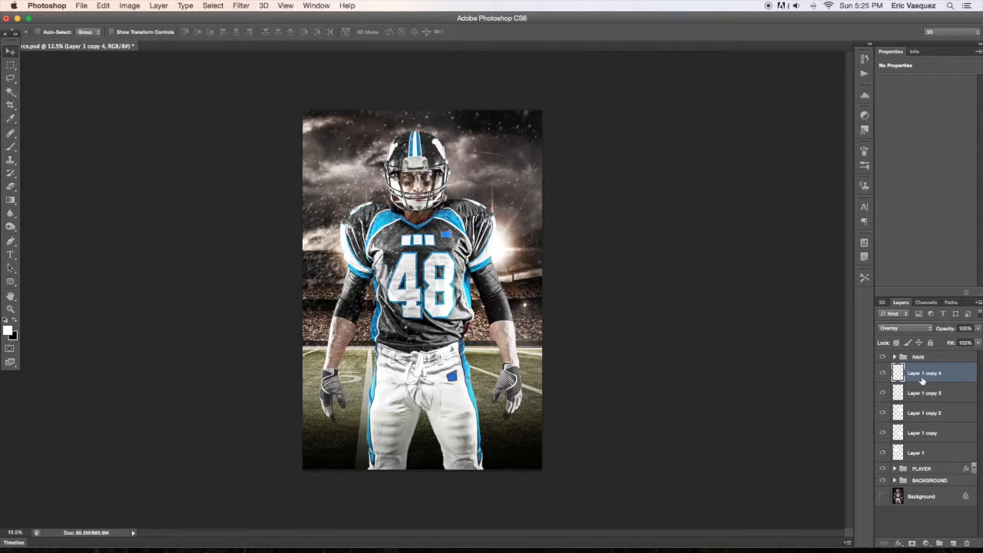
Step: Group the five glow layers into a group named OVERLAYS and toggle its visibility to compare the effect
left_click(932, 453, "shift")
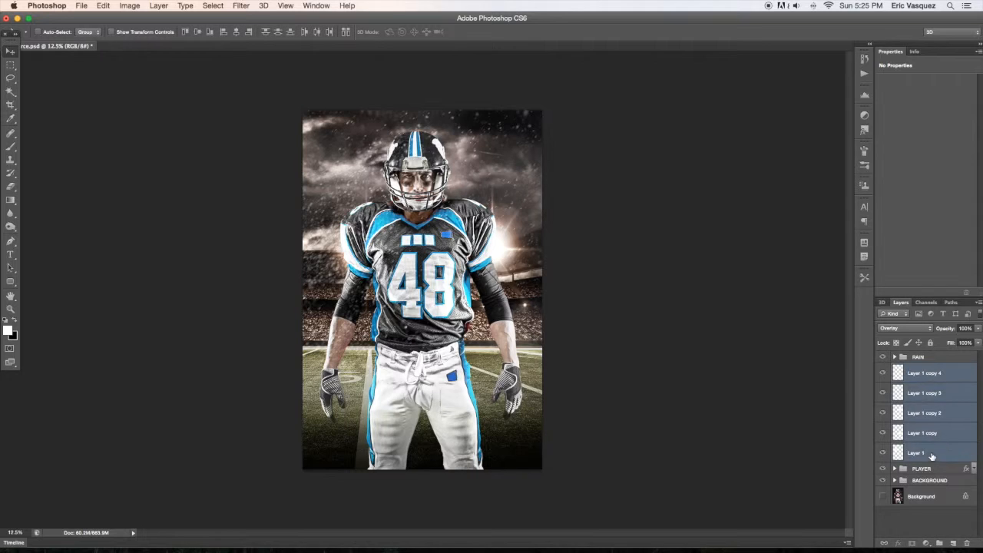
key("super+g")
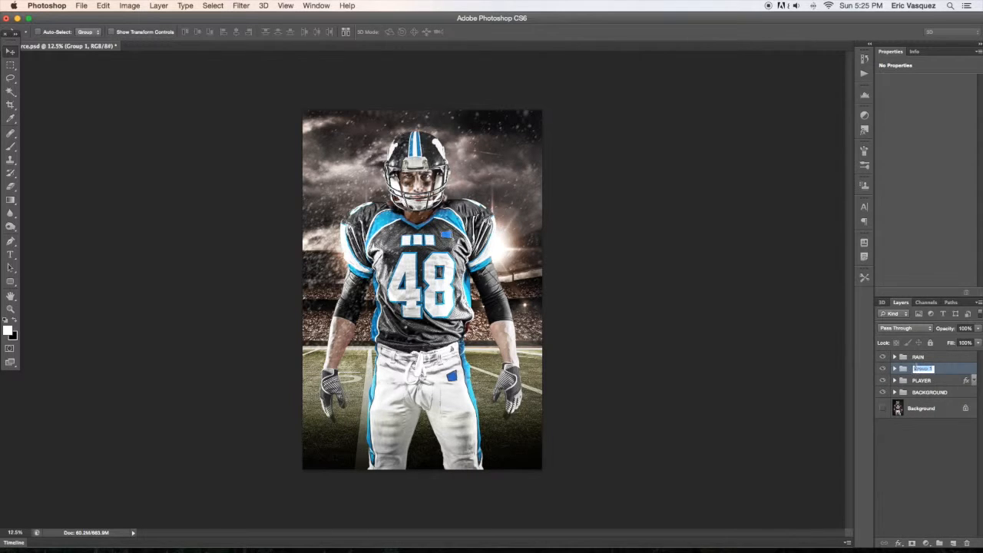
type("OVERLAYS")
key("Return")
left_click(882, 368)
left_click(883, 369)
left_click(883, 369)
left_click(883, 369)
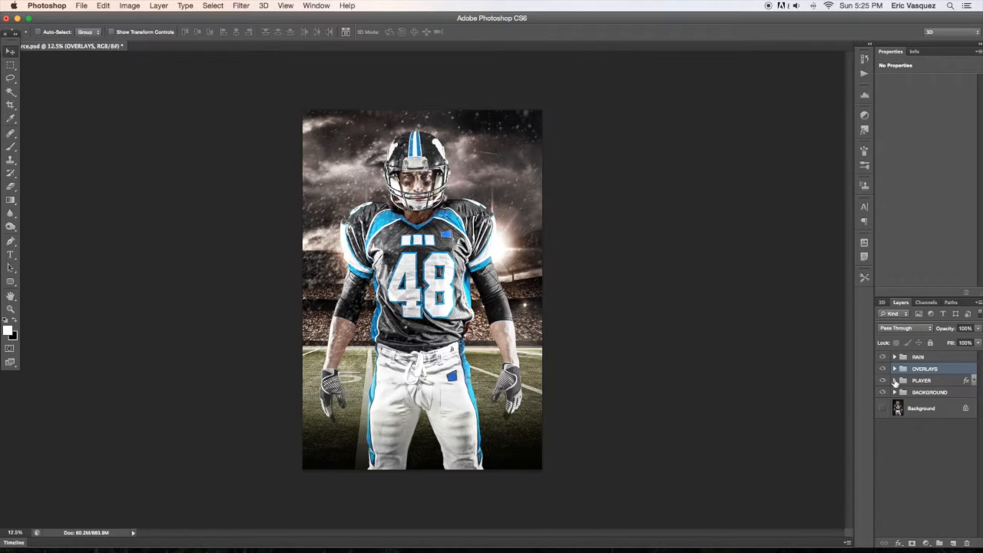
Step: Load the player's outline as a selection and fill it with white on a new layer above the PLAYER layer
left_click(895, 381)
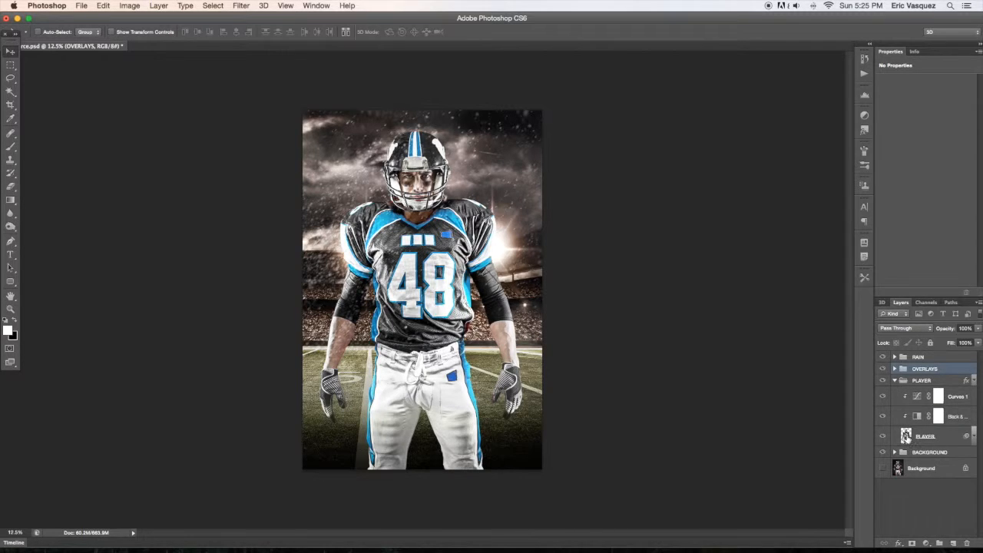
left_click(927, 437)
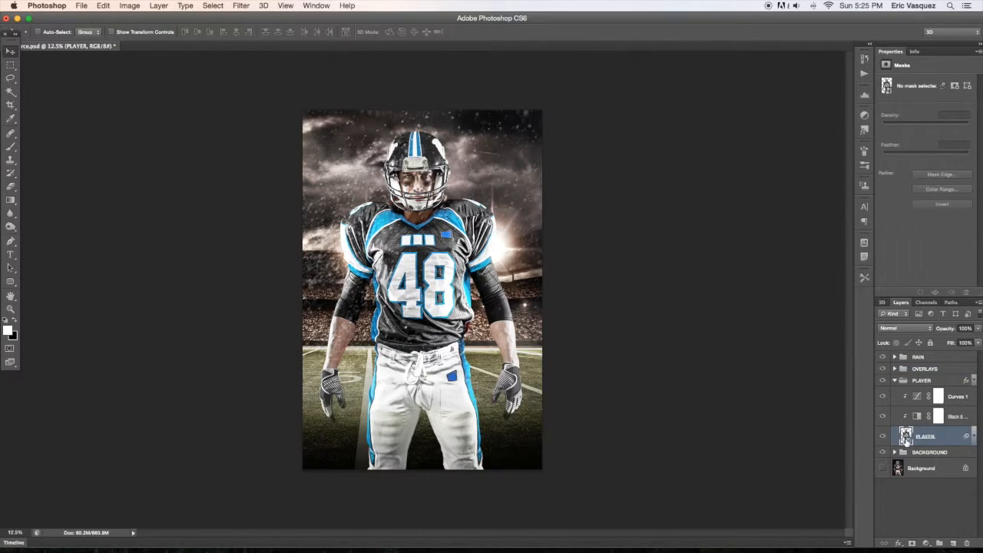
left_click(907, 437, "super")
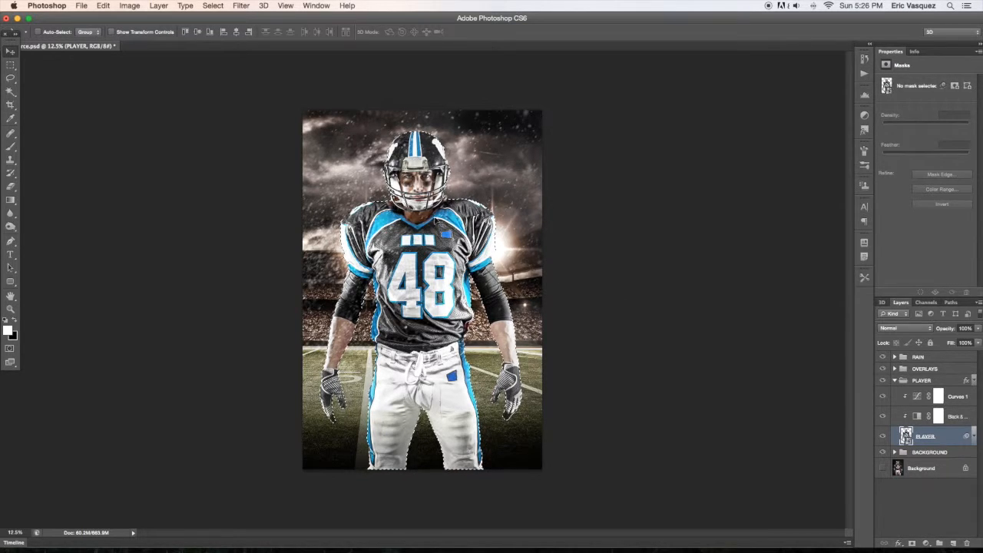
left_click(953, 303)
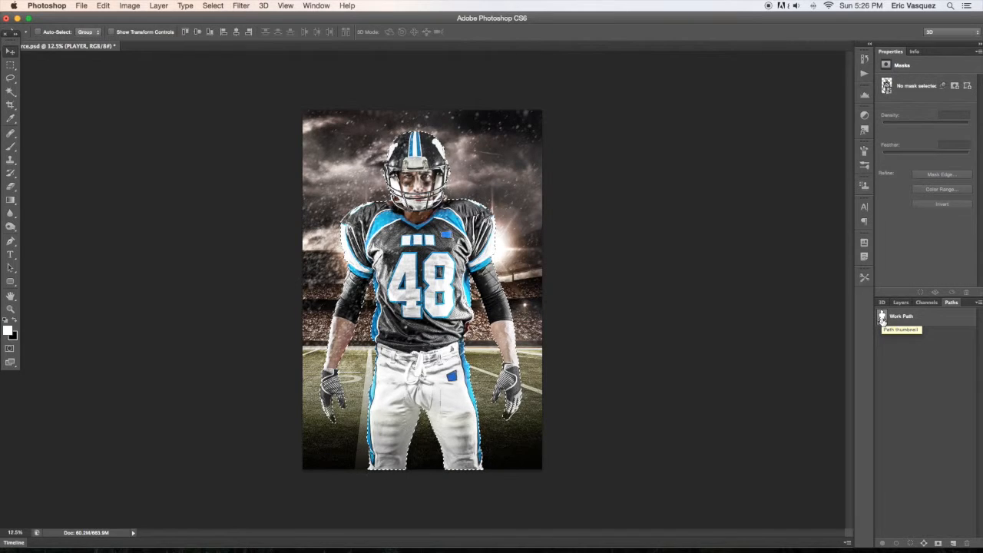
left_click(901, 303)
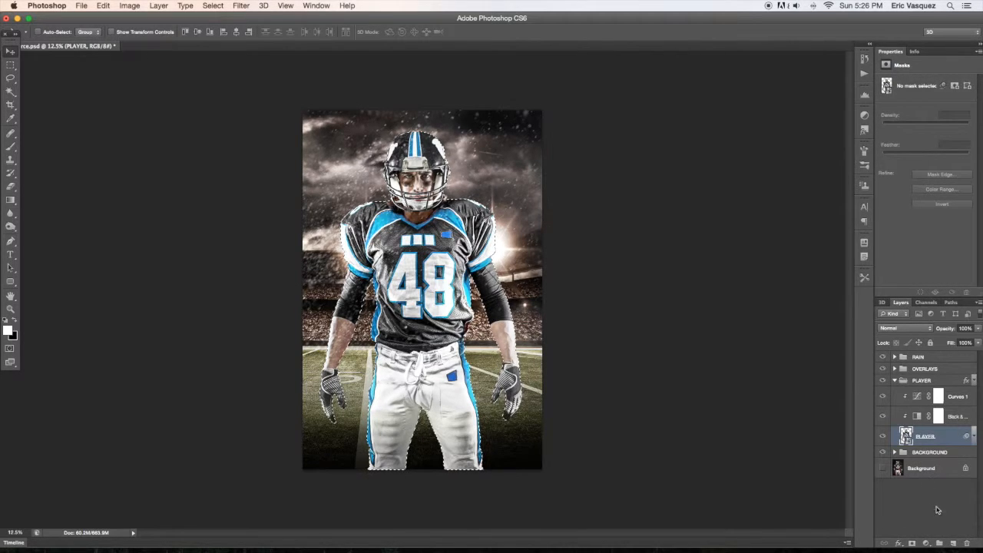
left_click(954, 543)
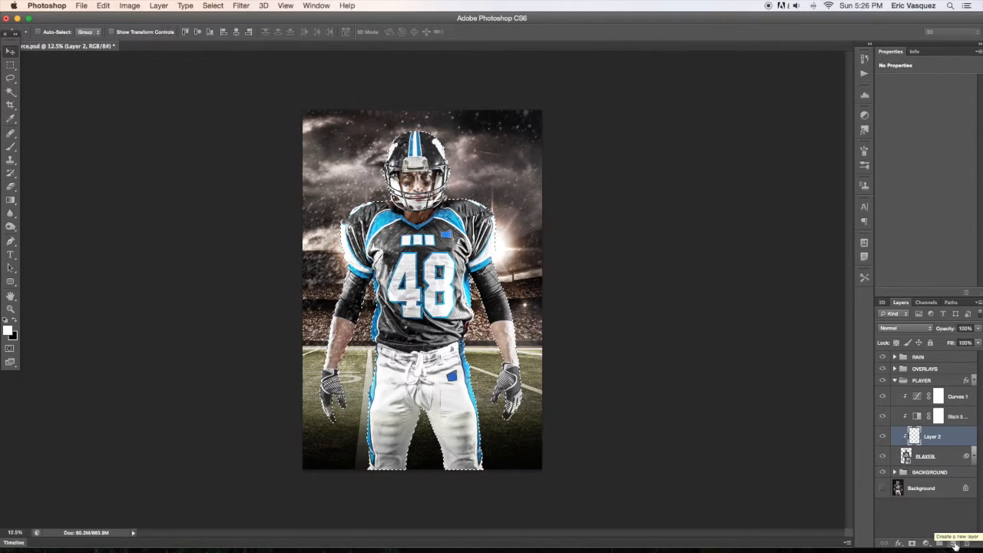
key("alt+BackSpace")
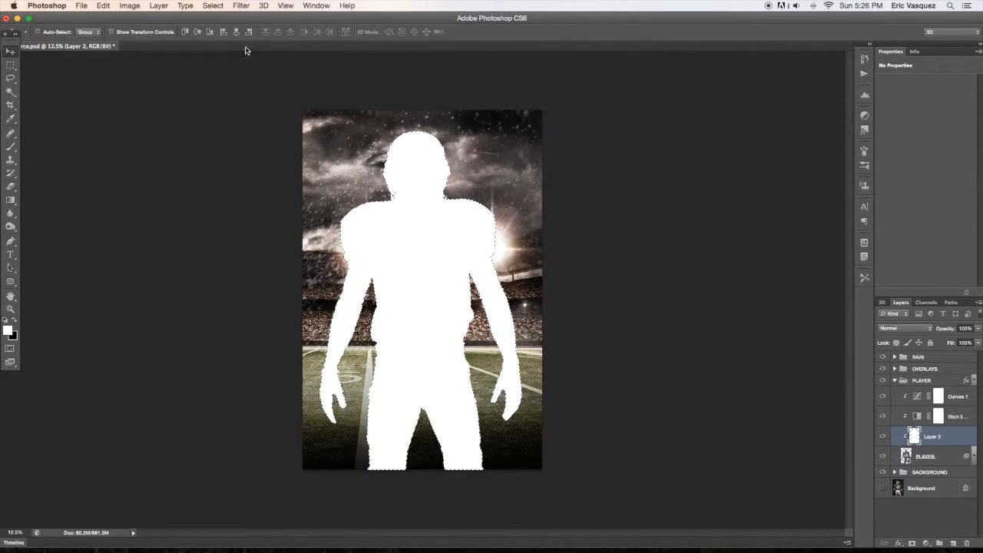
Step: Contract the selection by 4 pixels, delete the white fill inside it and deselect, leaving a thin outline around the player
left_click(214, 5)
mouse_move(250, 137)
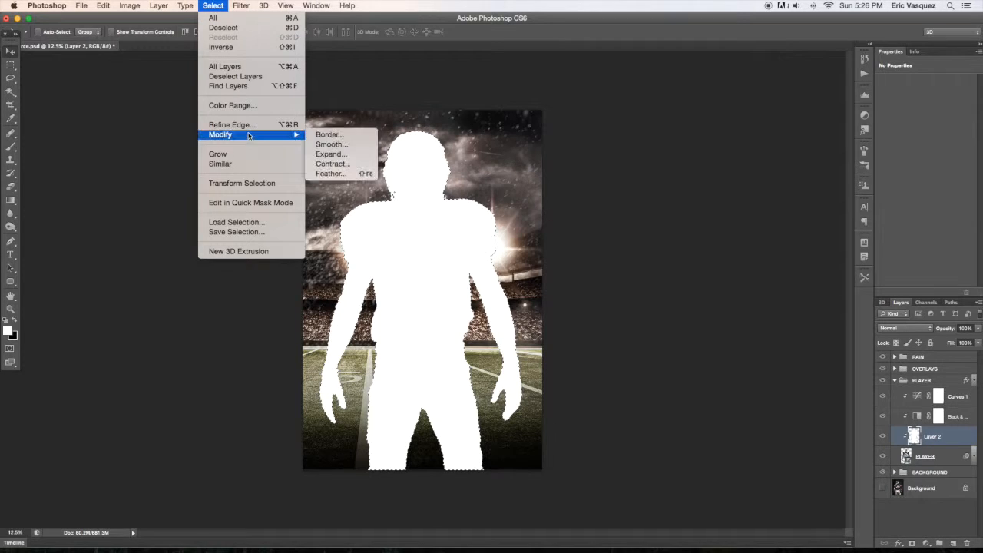
left_click(332, 164)
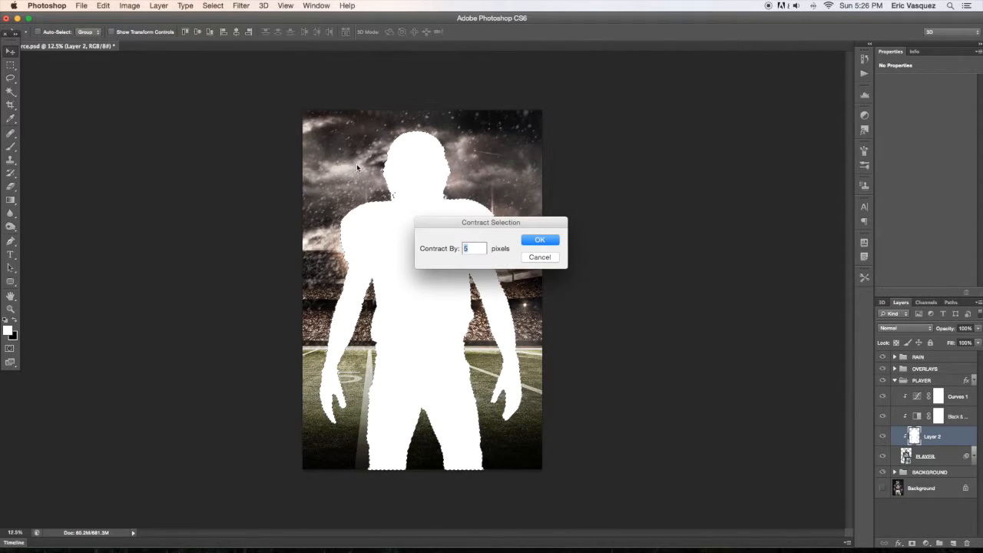
type("4")
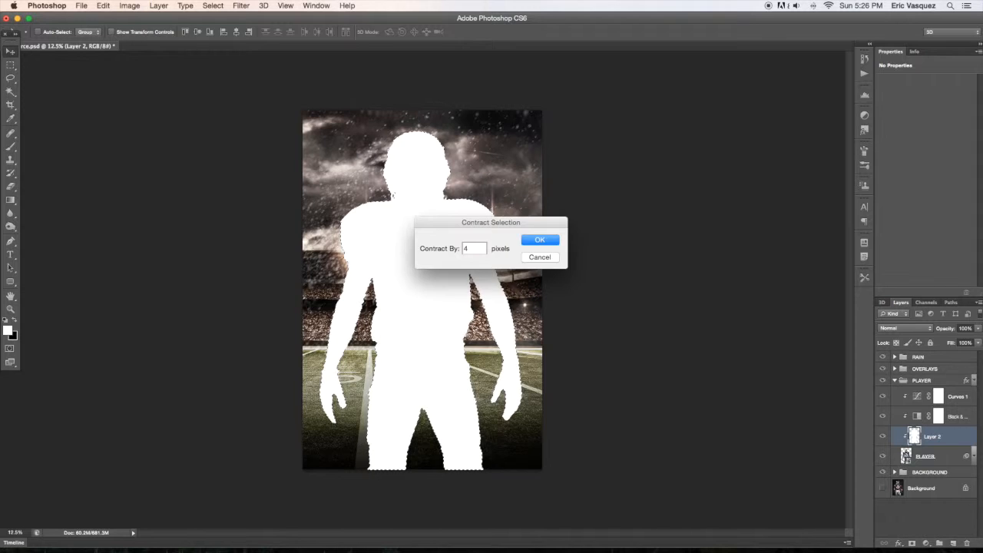
key("Return")
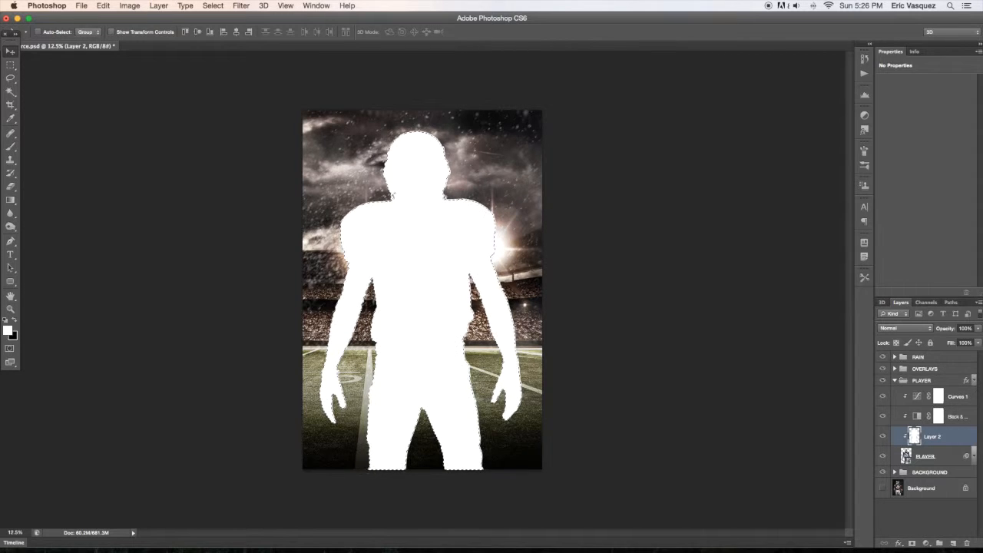
key("Delete")
key("super+d")
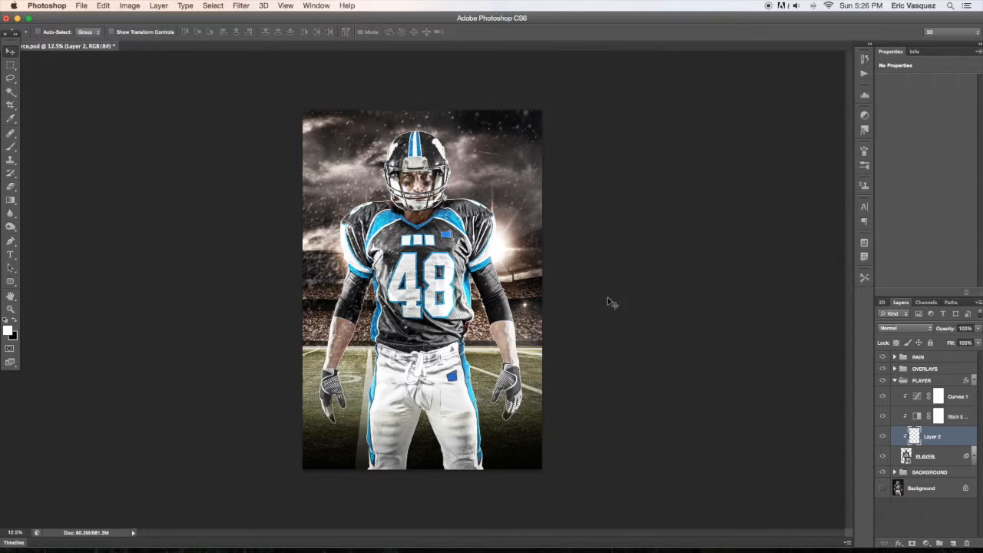
Step: Set the thin white outline layer's blend mode to Overlay
key("super+equal")
key("super+equal")
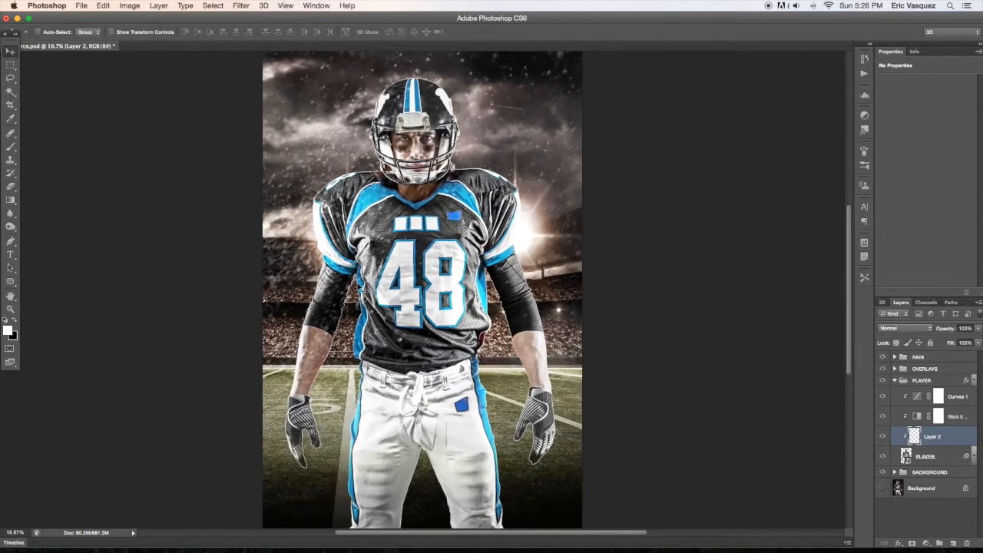
scroll(604, 307, "down", 3)
scroll(604, 308, "right", 3)
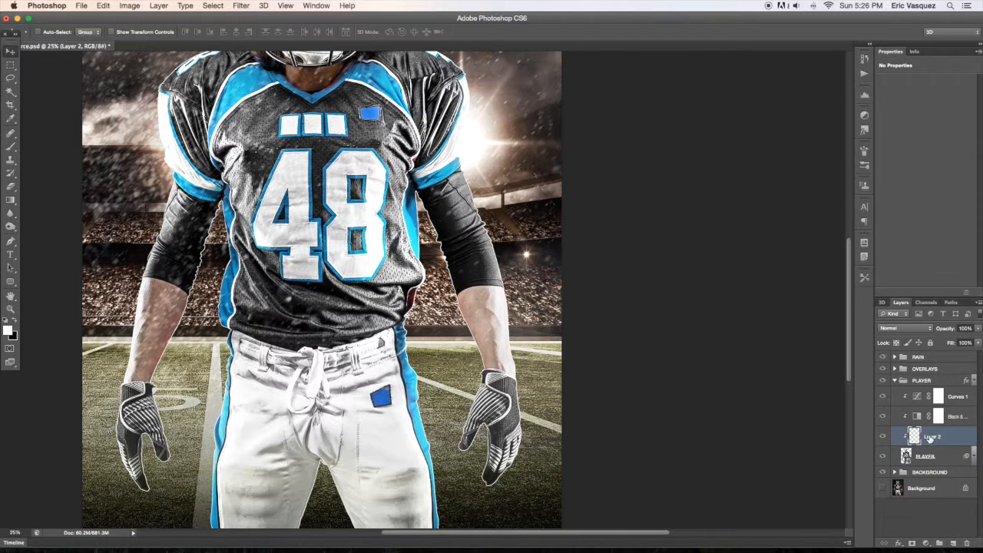
left_click_drag(943, 439, 941, 436)
left_click(895, 330)
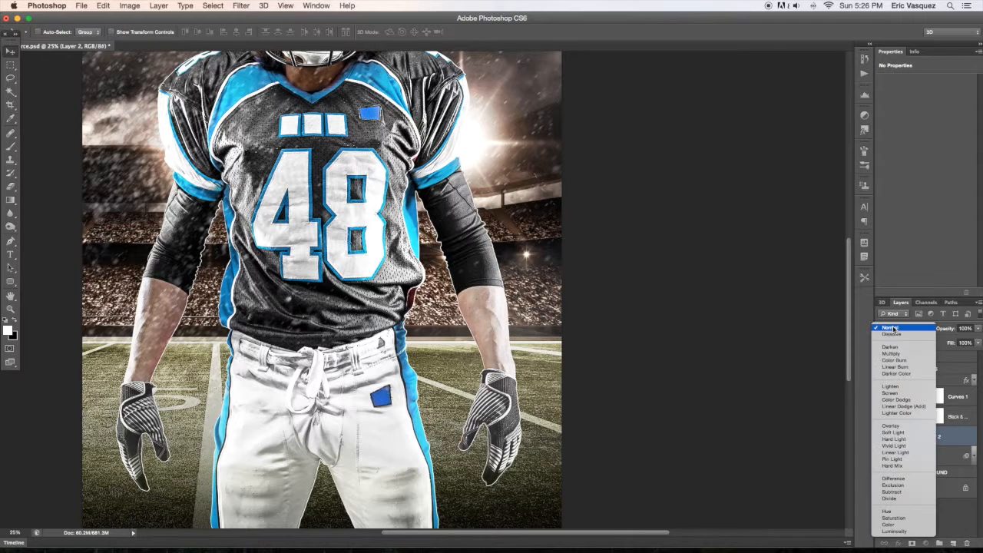
left_click(891, 426)
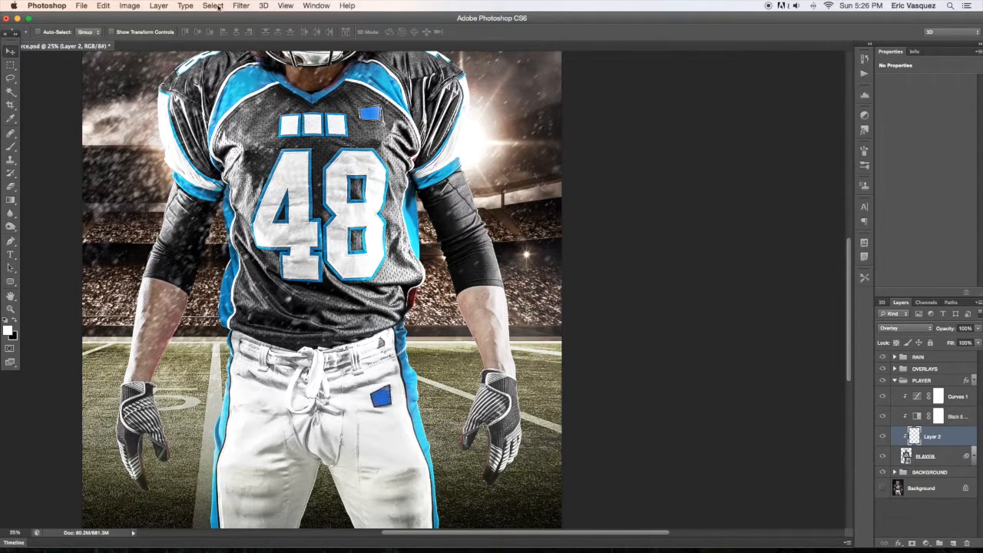
Step: Apply a Gaussian Blur with a radius of 4.9 pixels to the thin outline layer
left_click(241, 5)
mouse_move(263, 125)
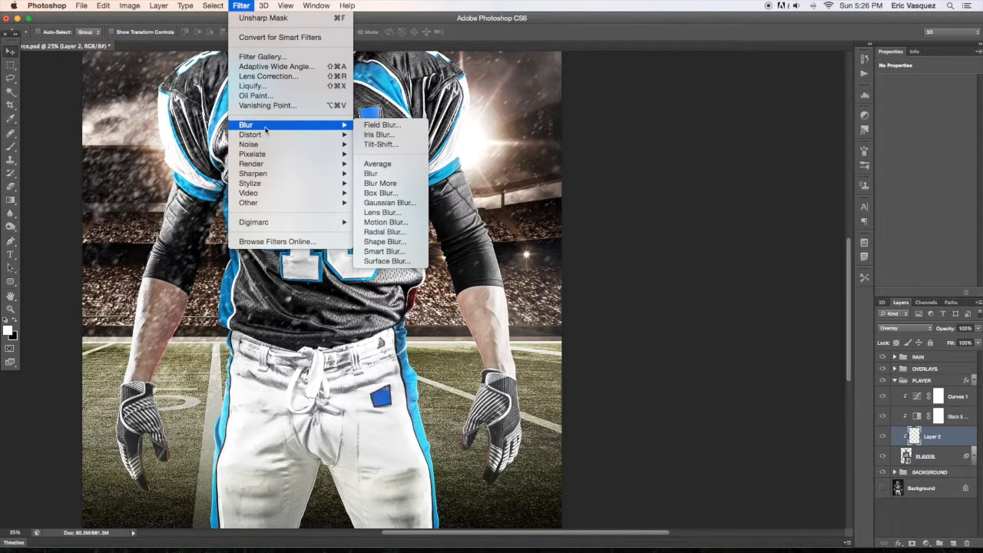
left_click(400, 203)
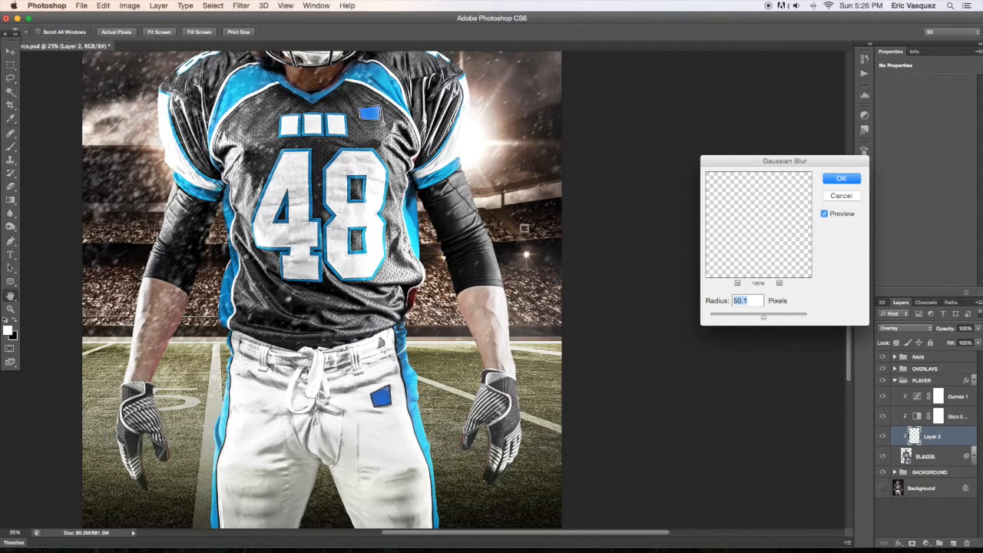
left_click_drag(763, 316, 742, 318)
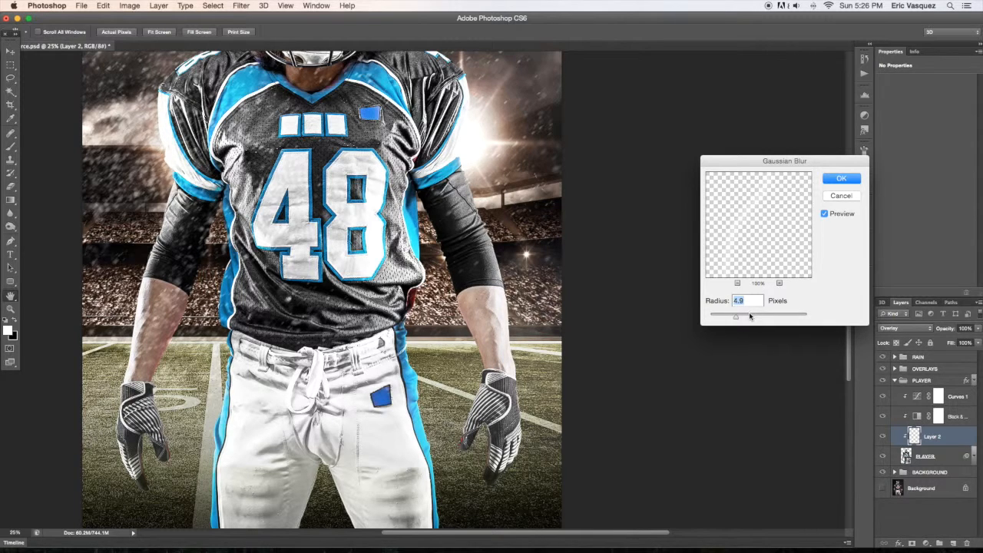
key("Return")
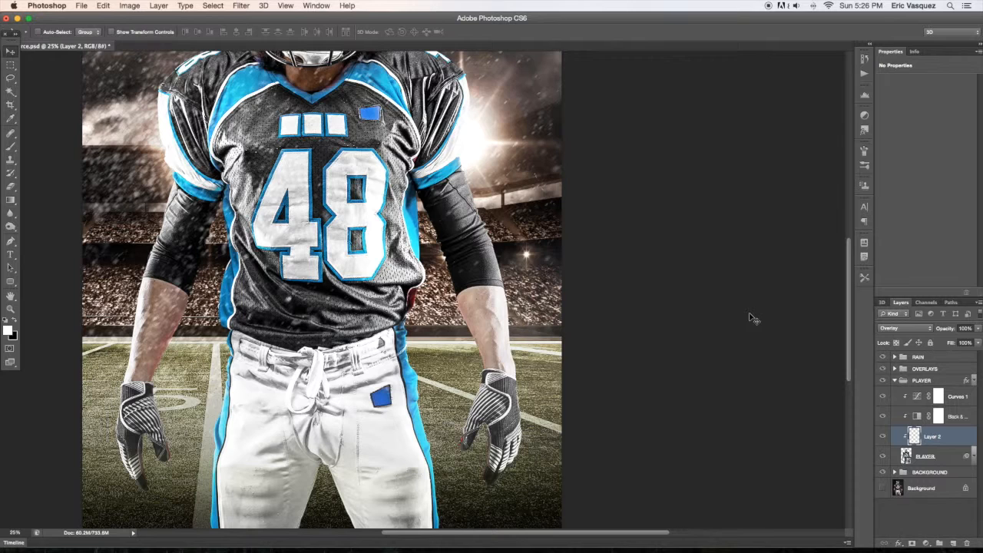
Step: Toggle the blurred outline layer's visibility to compare the player's edges with and without the rim light
left_click(883, 438)
left_click(883, 438)
left_click(883, 438)
left_click(883, 438)
left_click(882, 438)
left_click(882, 438)
left_click(882, 438)
left_click(882, 438)
Step: Reload the player's outline as a selection and fill it with white on another new layer directly above the PLAYER layer
left_click(908, 459, "super")
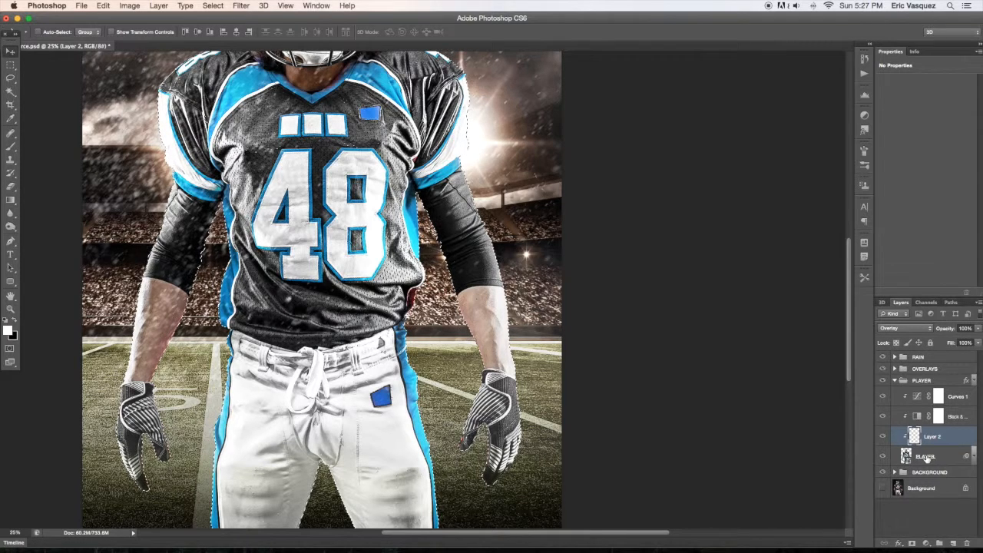
left_click(928, 458)
key("super+shift+alt+n")
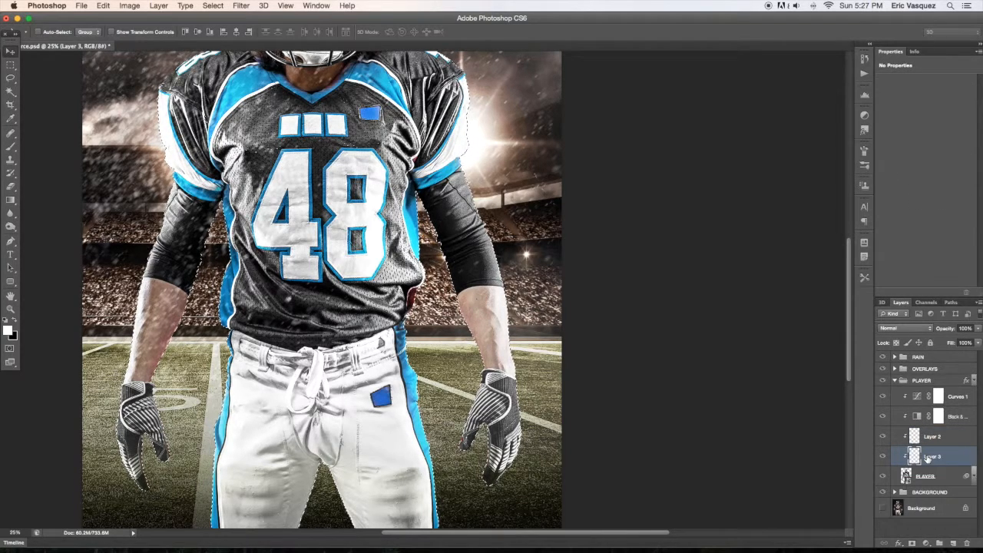
key("alt+BackSpace")
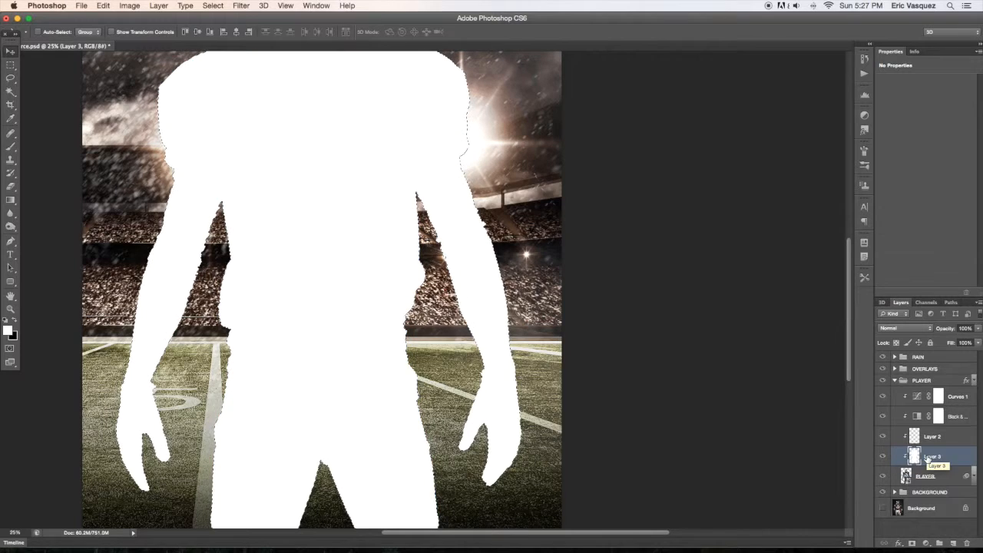
Step: Contract the selection by 15 pixels, delete the white fill inside it and deselect to leave a wider outline
left_click(213, 6)
mouse_move(284, 135)
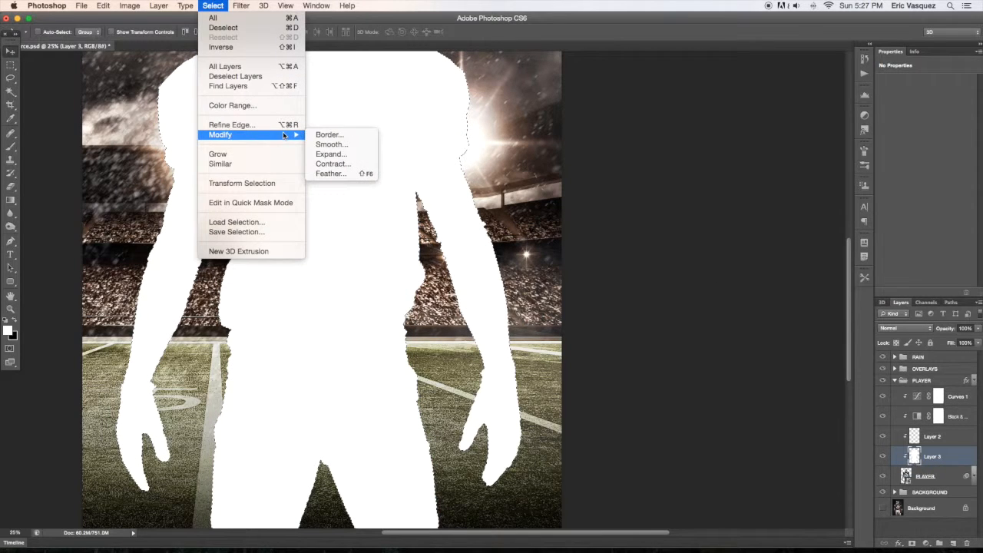
left_click(332, 164)
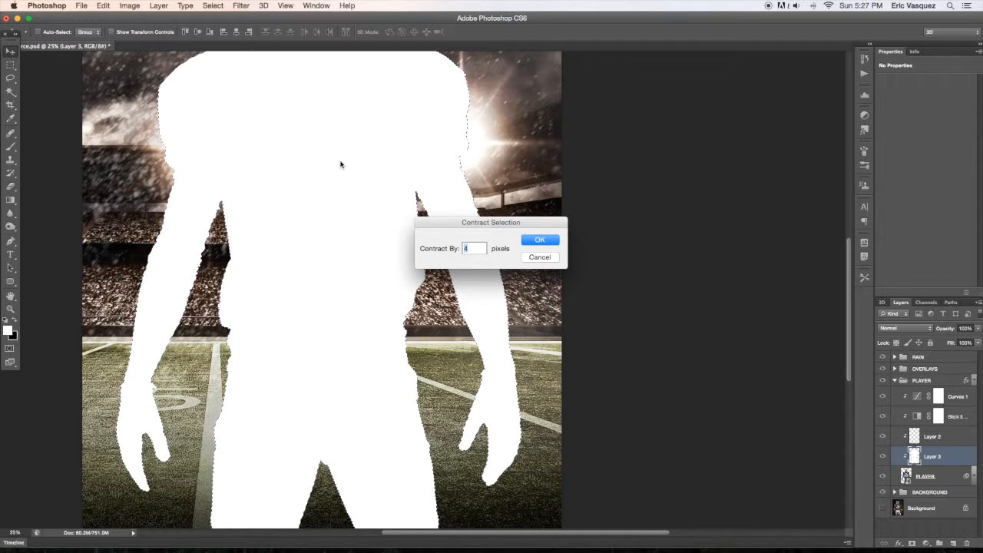
key("Return")
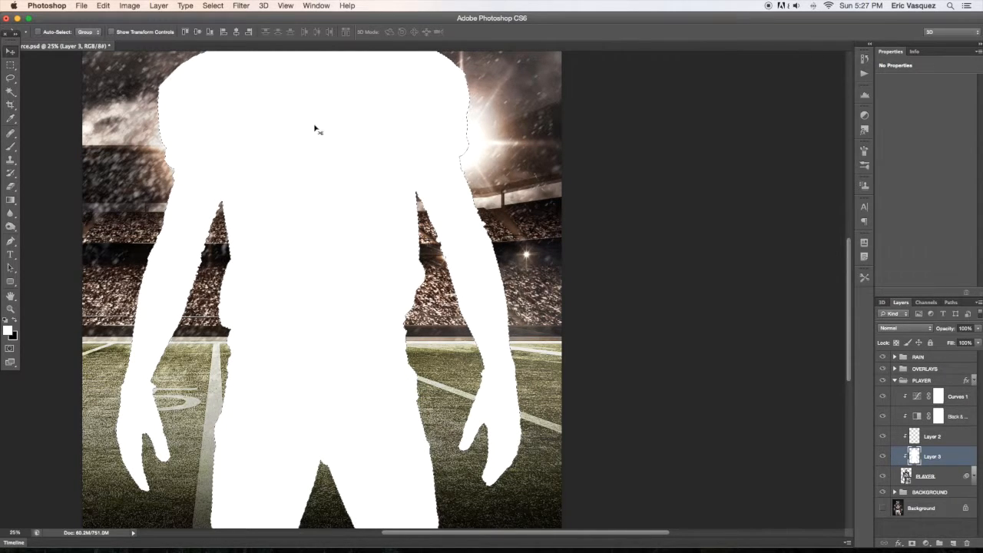
left_click(213, 6)
mouse_move(242, 136)
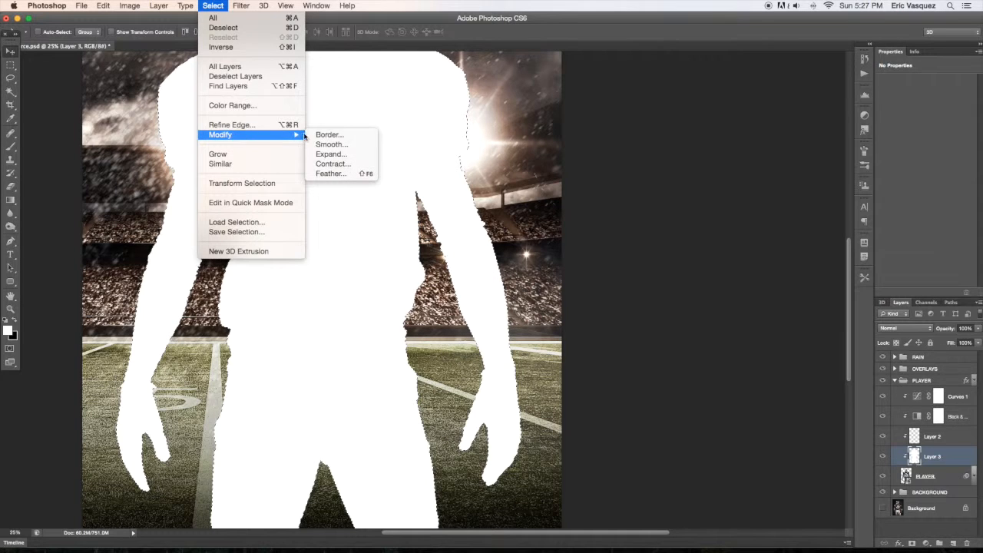
left_click(329, 165)
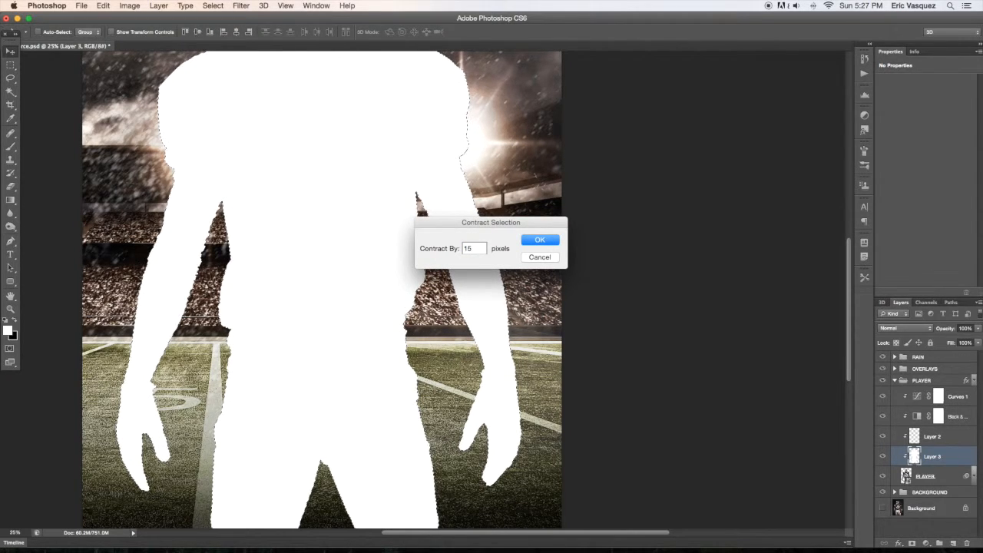
key("Return")
key("Delete")
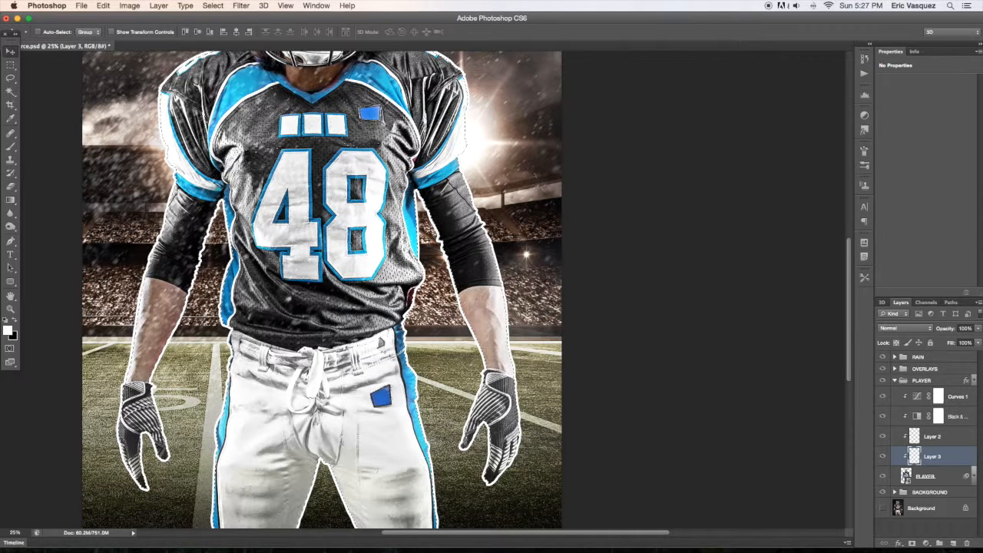
key("super+d")
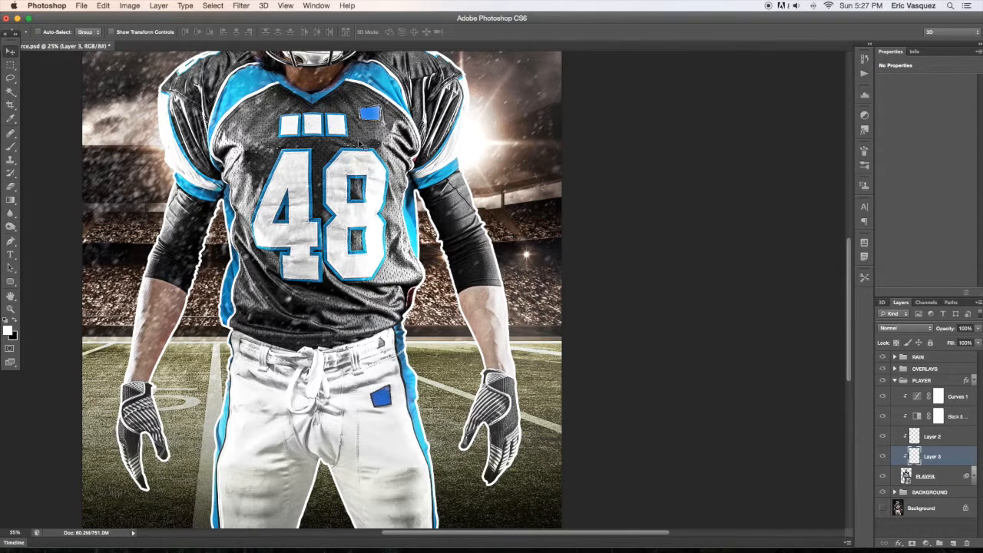
Step: Blend the wider outline layer in Overlay mode and reapply the last Gaussian Blur to it
left_click(888, 331)
left_click(897, 431)
left_click(903, 330)
left_click(903, 321)
left_click(241, 5)
left_click(243, 18)
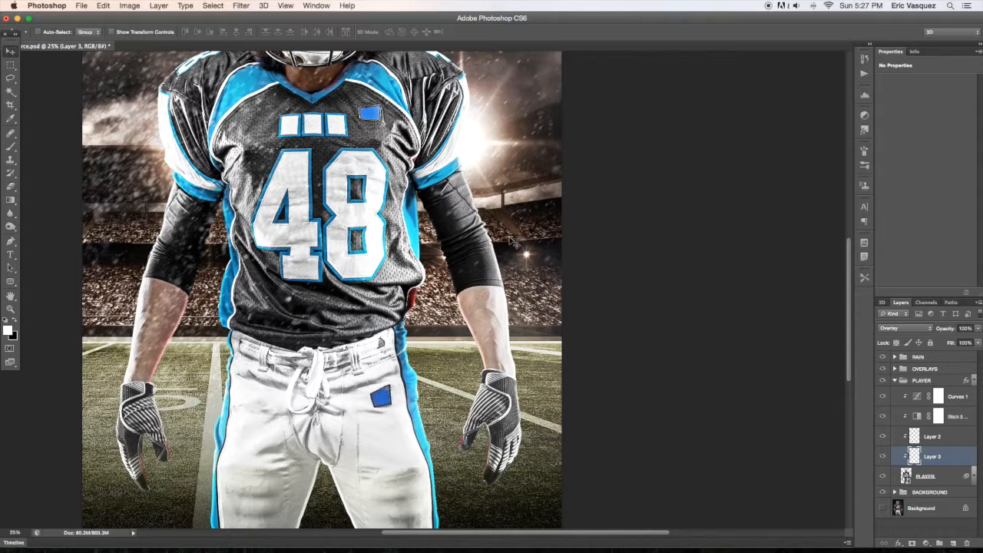
left_click_drag(492, 218, 533, 314)
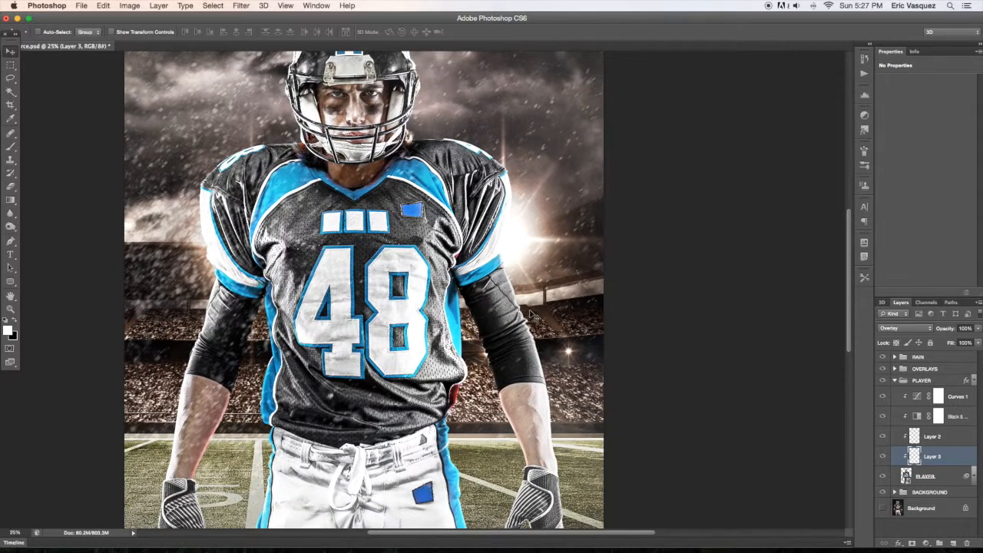
Step: Toggle the wider outline layer's visibility to compare the whole figure with and without its glow
scroll(533, 315, "down", 2)
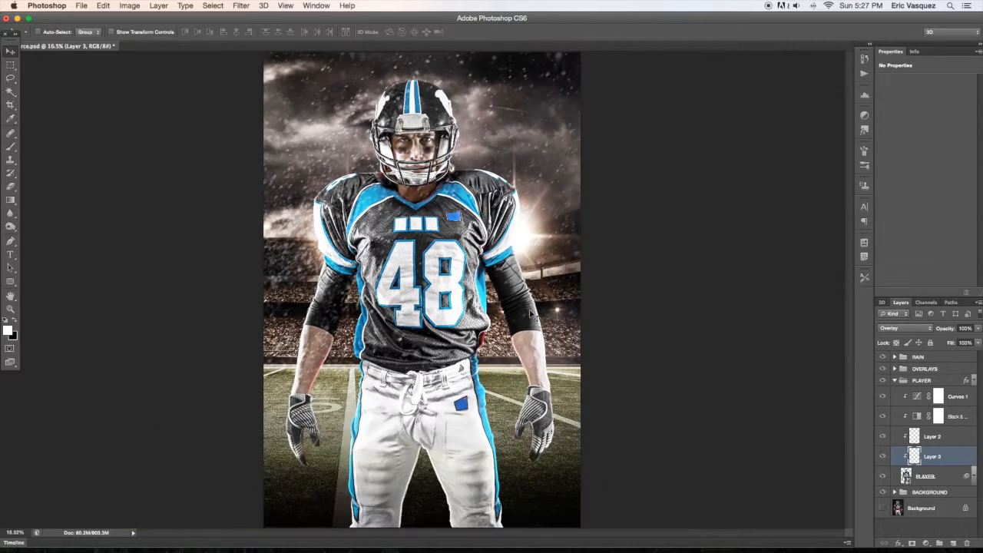
left_click(883, 457)
left_click(883, 457)
left_click(882, 457)
left_click(883, 457)
left_click(883, 457)
left_click(883, 458)
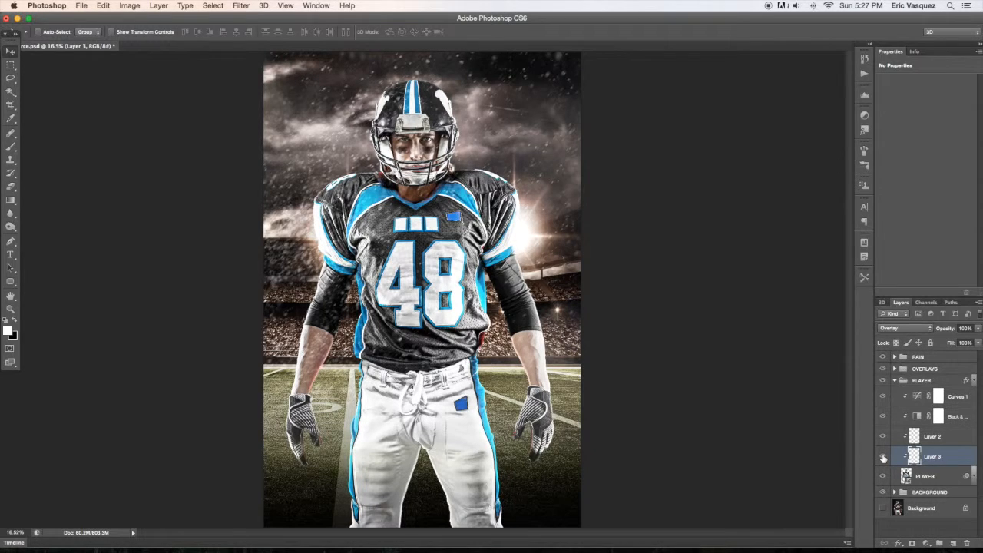
Step: Mask the wider outline layer and fade its glow around the hands with a soft black 600 px brush at 40% opacity
left_click(912, 543)
key("b")
key("x")
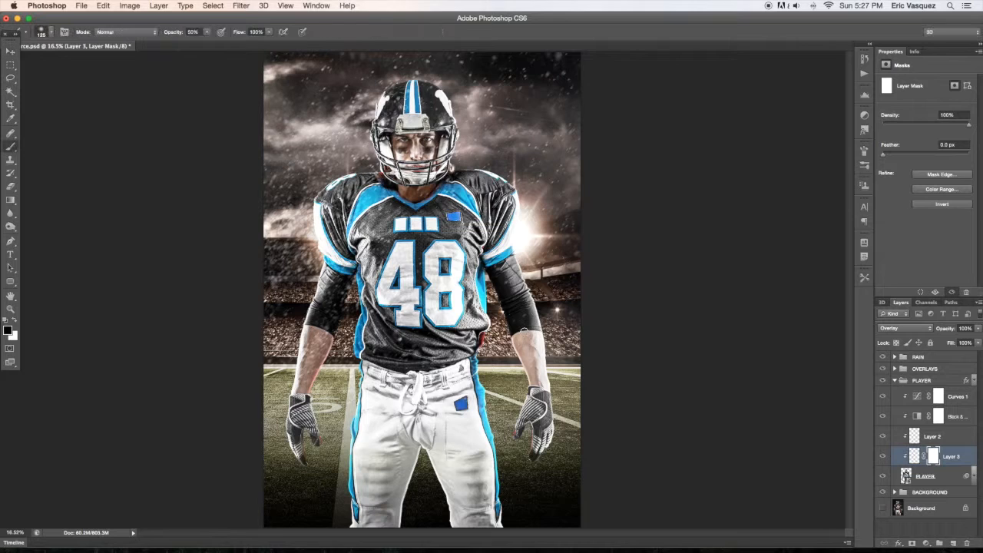
key("bracketright")
key("bracketright")
key("bracketright")
key("bracketright")
key("bracketright")
key("bracketright")
Step: Compare the masked outline layer on and off, then collapse the PLAYER group and review the full composite
left_click(884, 458)
left_click(884, 458)
left_click(883, 458)
left_click(884, 457)
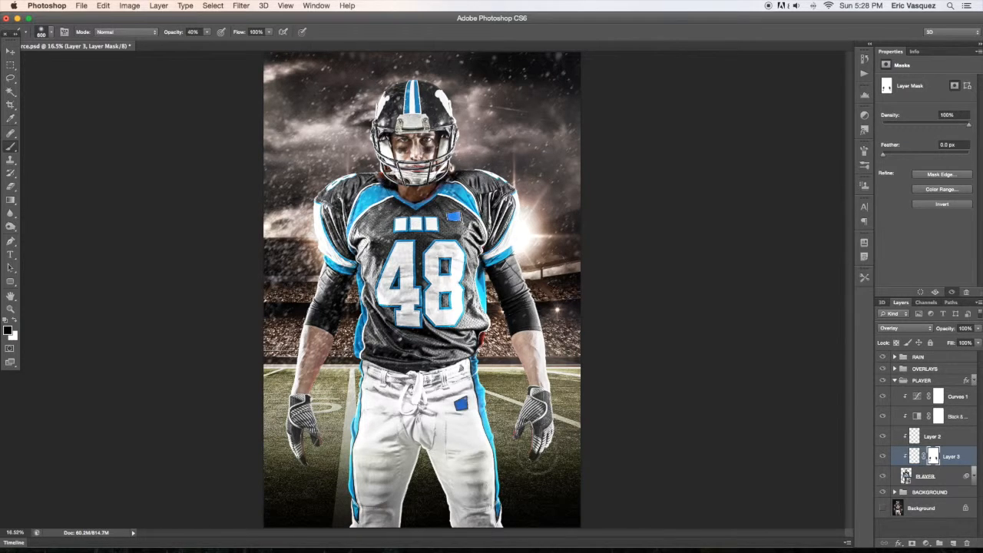
left_click(895, 381)
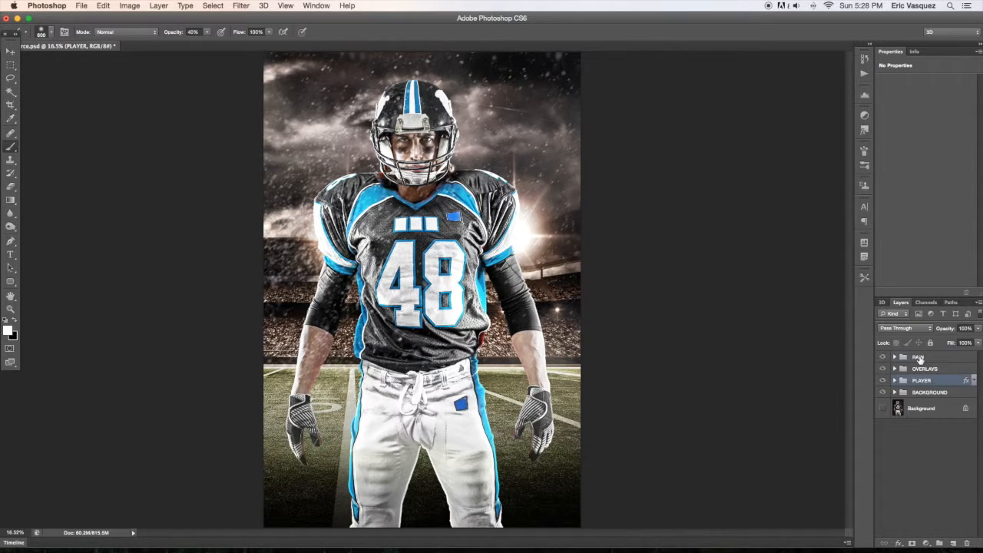
left_click(919, 358)
key("super+minus")
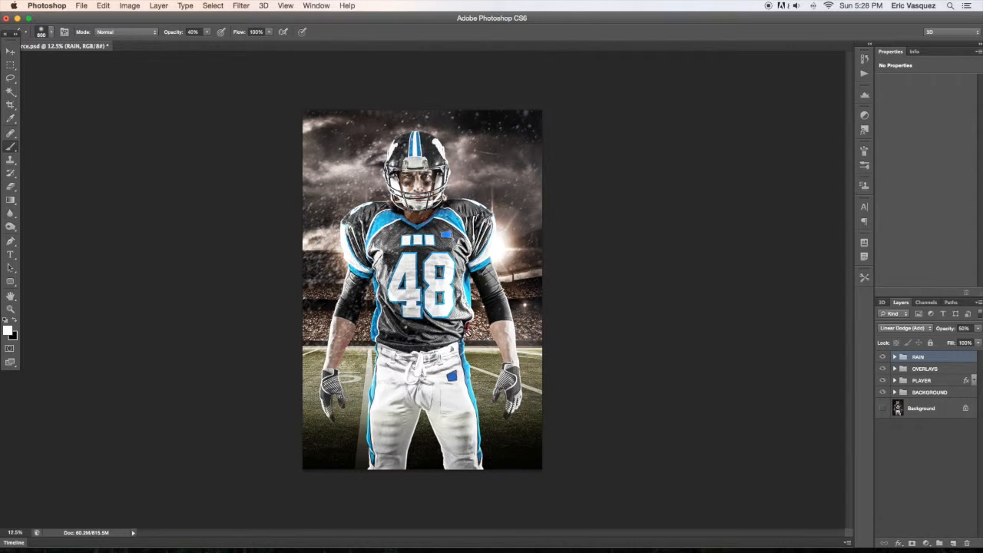
Step: Open the PLAYER smart object and paint white on the Hue/Saturation mask over the red patch beside the waist, using a 175 px brush
left_click(894, 381)
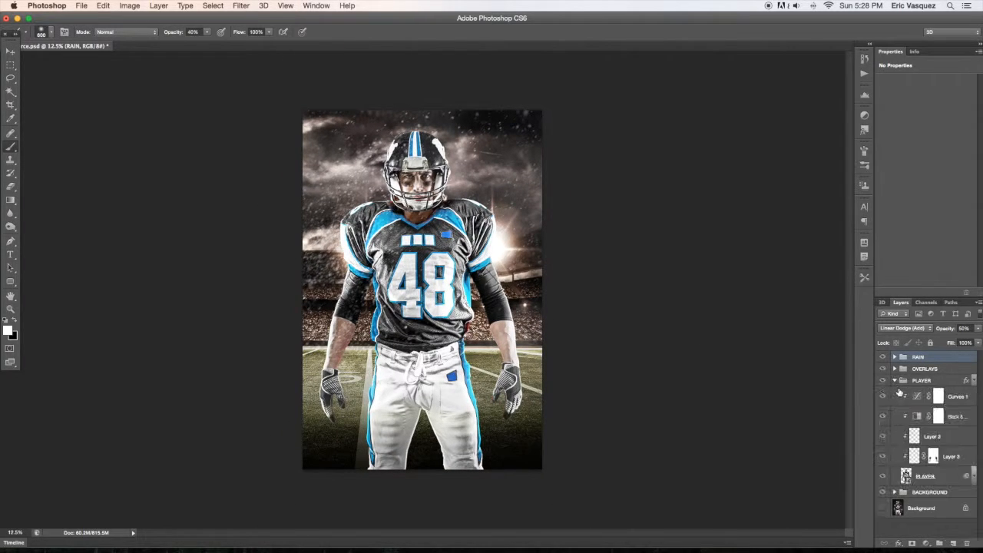
double_click(907, 477)
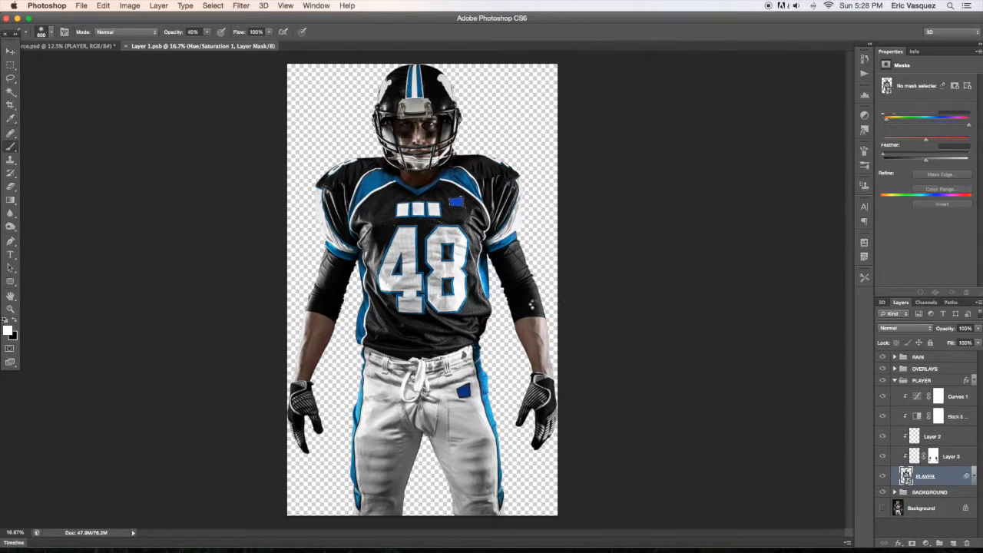
key("super+equal")
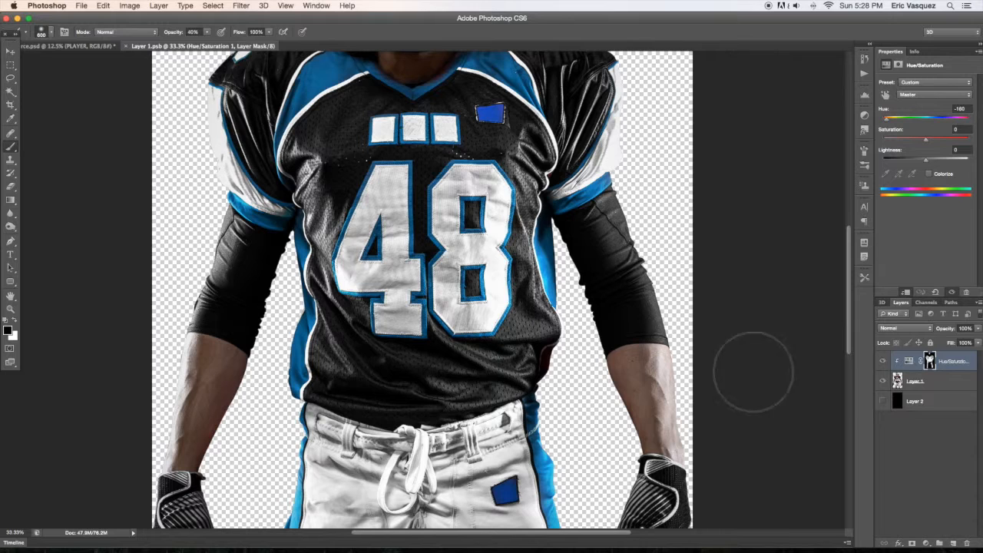
key("bracketleft")
key("bracketleft")
key("bracketleft")
key("bracketleft")
key("bracketleft")
key("bracketleft")
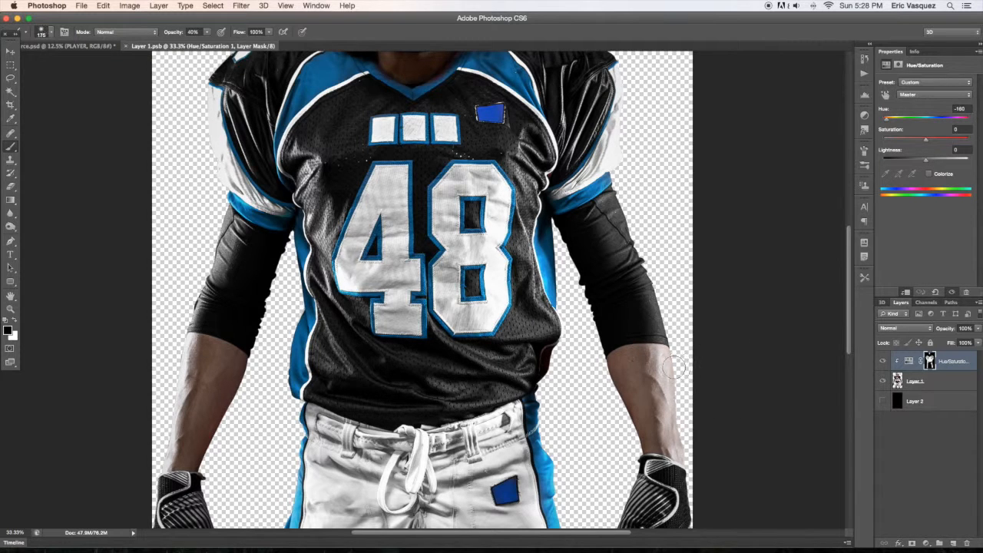
key("x")
left_click_drag(551, 347, 538, 376)
scroll(482, 205, "up", 5)
scroll(482, 204, "left", 2)
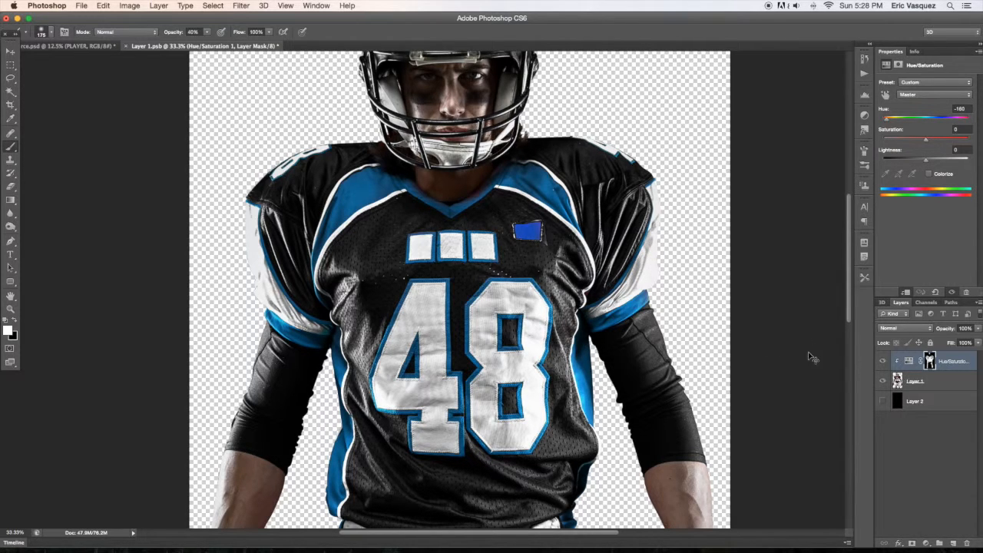
Step: Save and close the player's smart object to update the composite, and collapse the PLAYER group
key("ctrl+s")
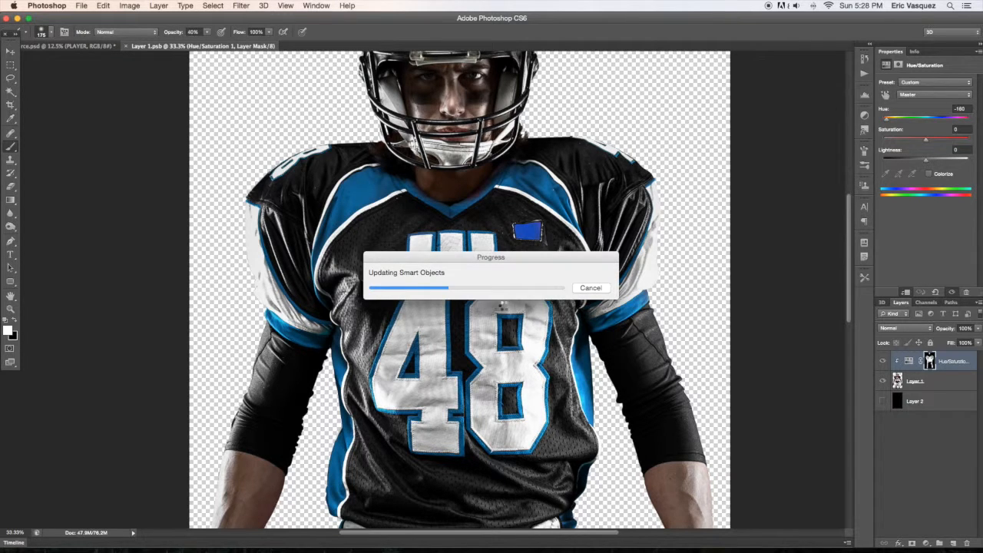
key("ctrl+w")
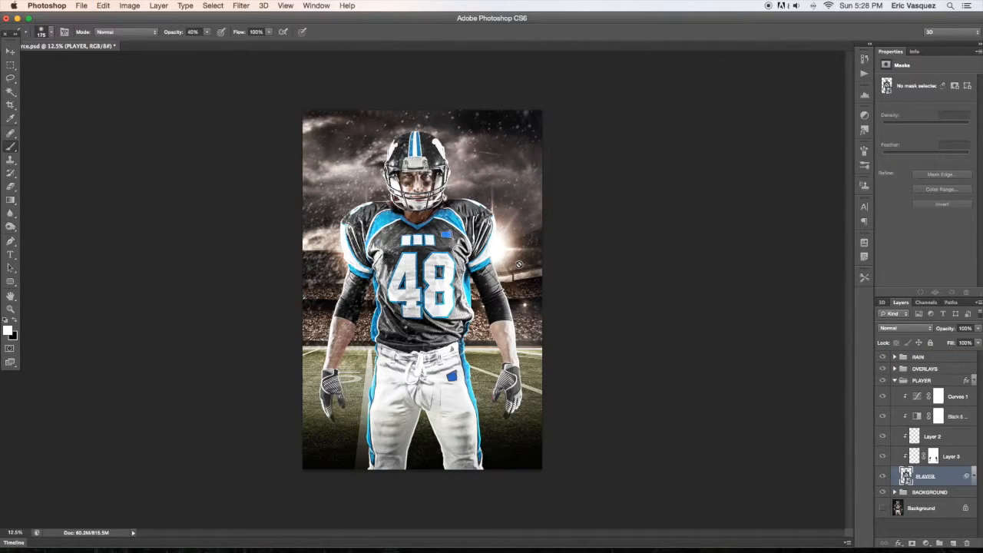
key("v")
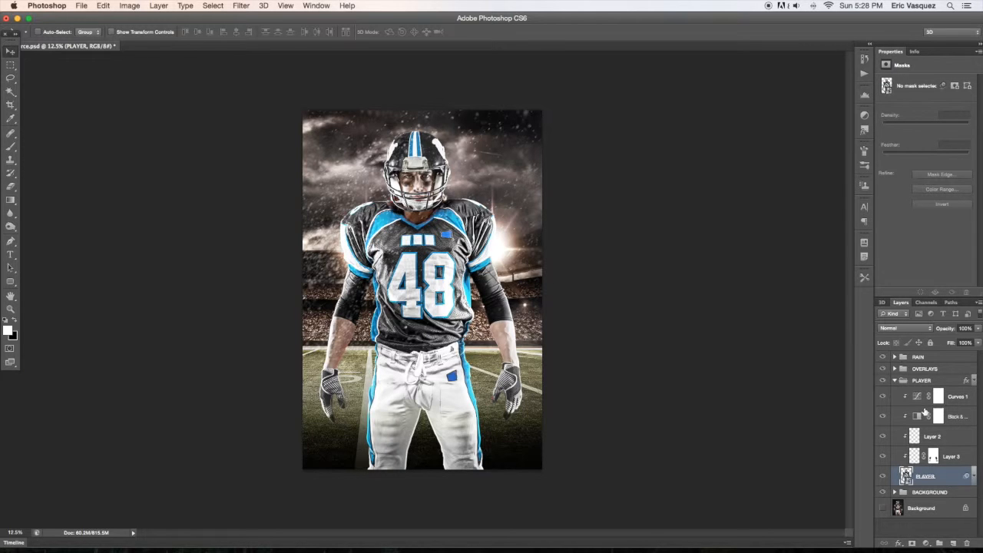
left_click(916, 380)
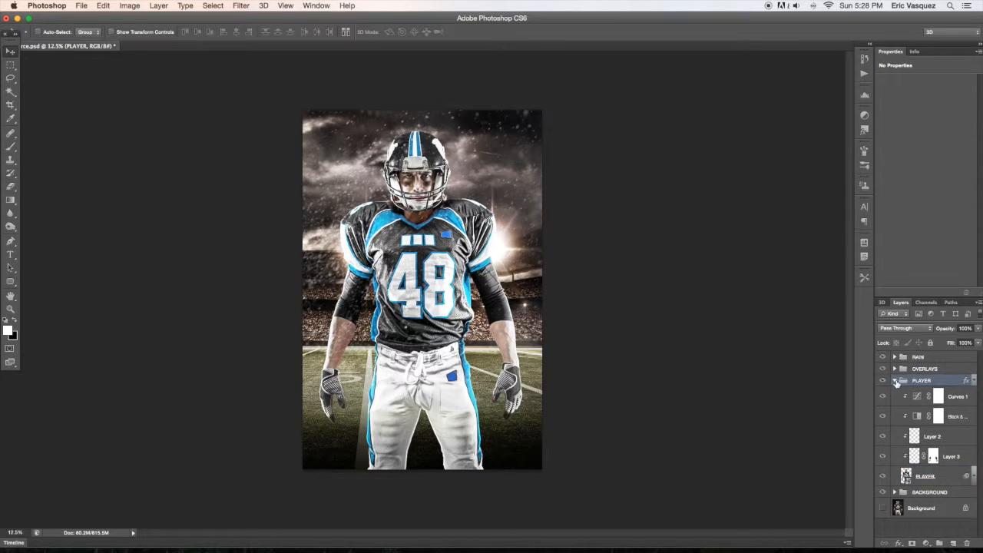
left_click(895, 381)
Step: Add a new layer above the RAIN group and darken the image edges with a reversed black-to-transparent radial gradient
left_click(924, 358)
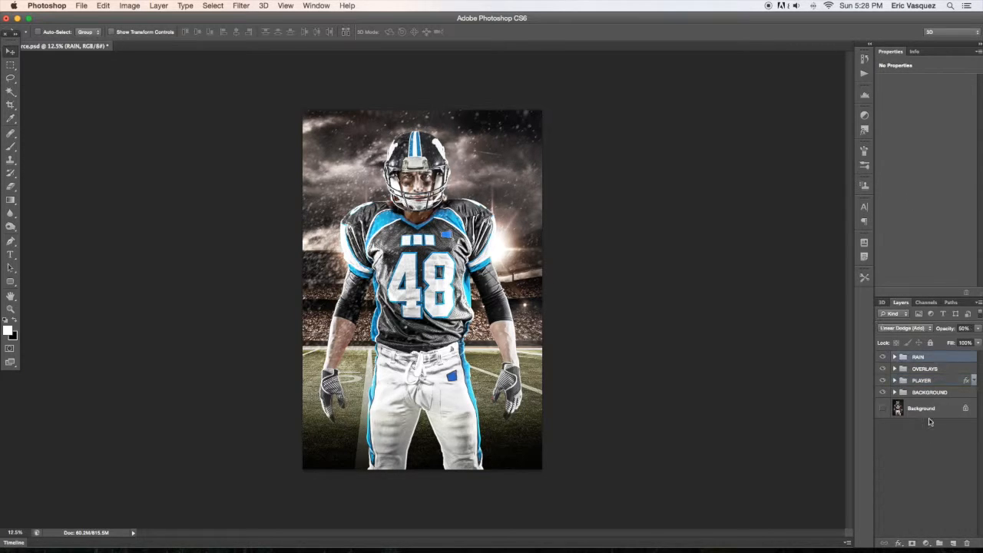
left_click(953, 543)
key("g")
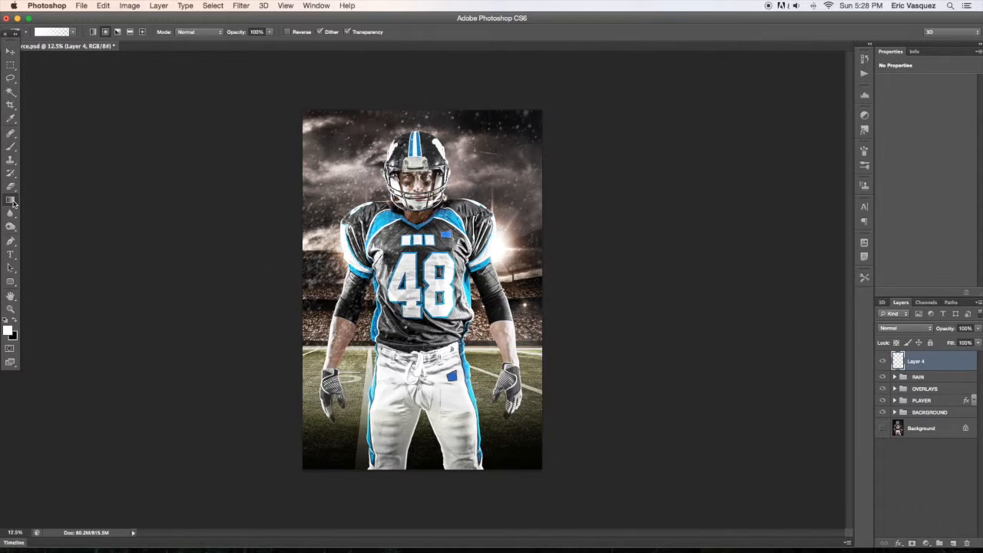
key("x")
left_click(288, 33)
left_click_drag(512, 415, 573, 498)
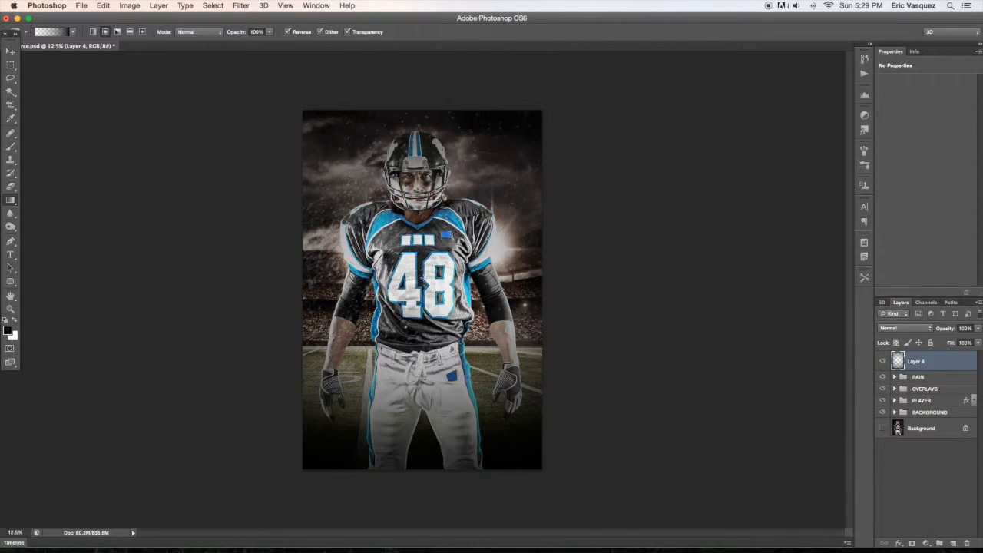
Step: Move the dark gradient layer down the stack to sit between the PLAYER and BACKGROUND groups
key("v")
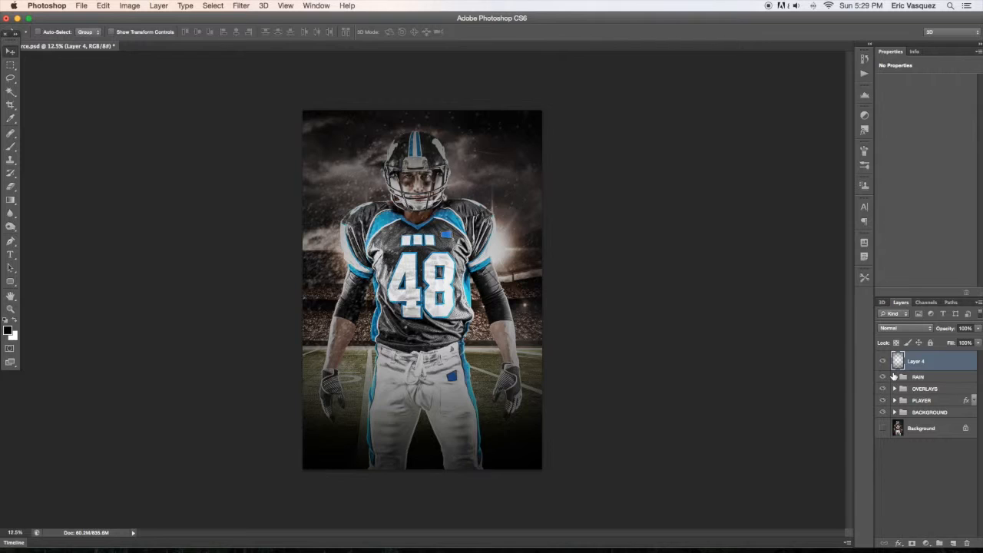
key("super+bracketleft")
key("super+bracketleft")
key("super+bracketleft")
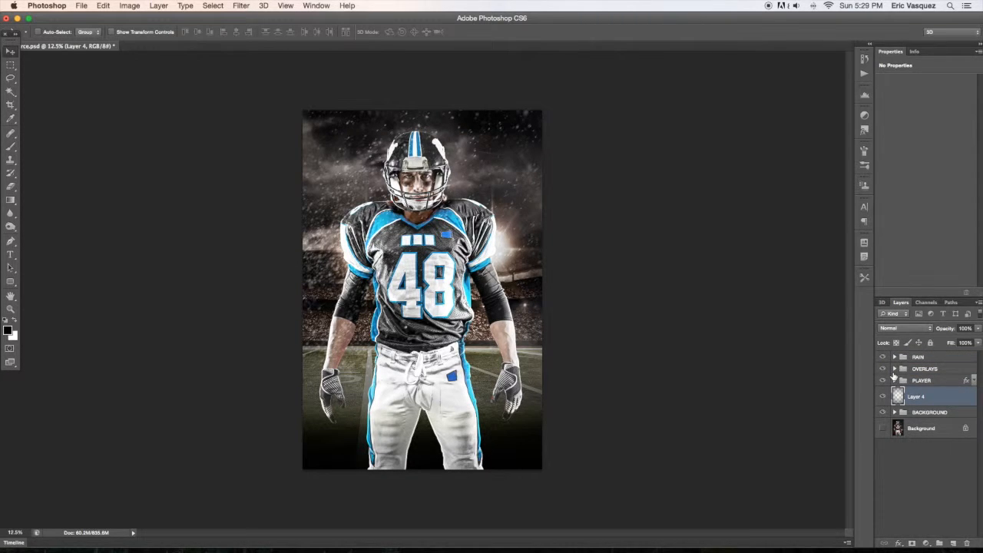
Step: Toggle the dark gradient layer's visibility to compare the background with and without the edge darkening
left_click(882, 397)
left_click(883, 397)
left_click(882, 397)
left_click(883, 397)
left_click(883, 397)
left_click(883, 397)
Step: Rename the dark gradient layer VIGNETTE and check its effect by hiding and showing it
double_click(914, 397)
type("VIGNETTE")
key("Return")
left_click(884, 397)
left_click(884, 397)
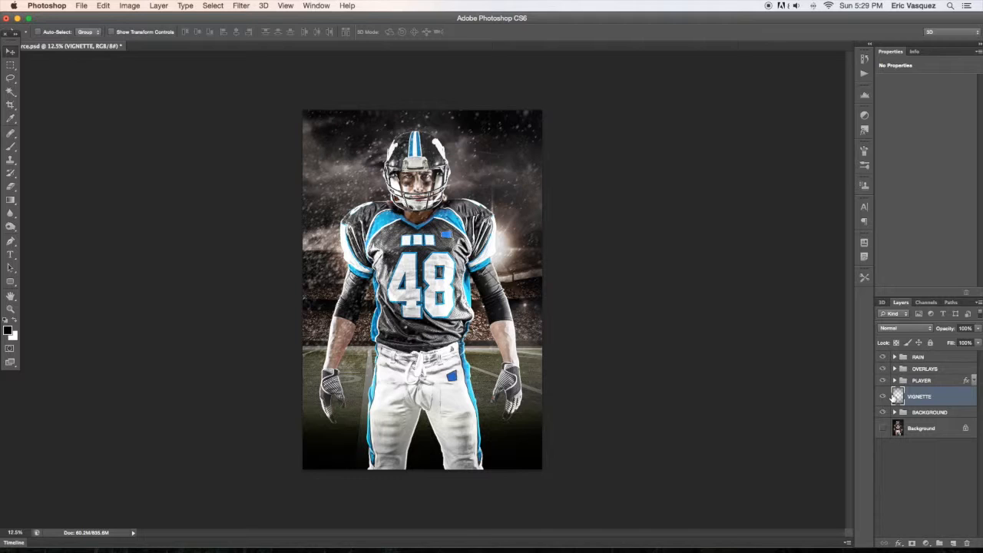
Step: Scale the VIGNETTE layer up proportionally from its center to about 122.7%, past the canvas edges
key("ctrl+t")
left_click_drag(542, 110, 571, 69)
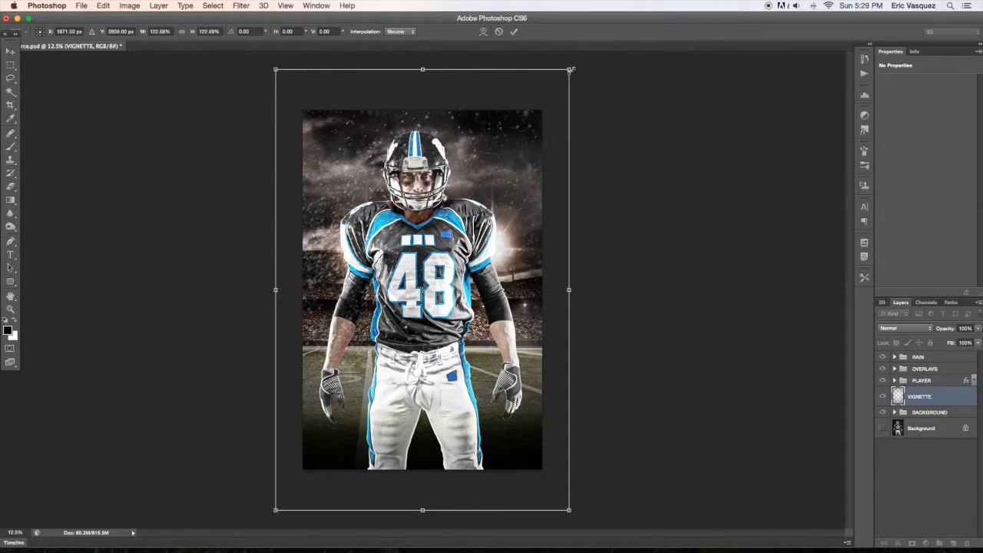
key("Return")
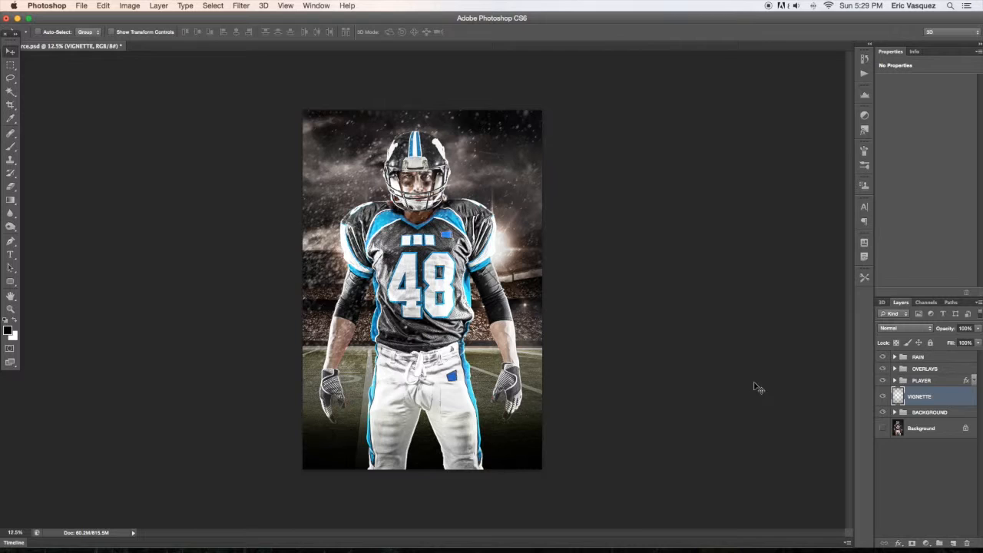
Step: Put the VIGNETTE layer in its own group, name the group VIGNETTE and collapse it
double_click(924, 397)
key("super+c")
key("Return")
key("super+g")
double_click(919, 394)
key("super+v")
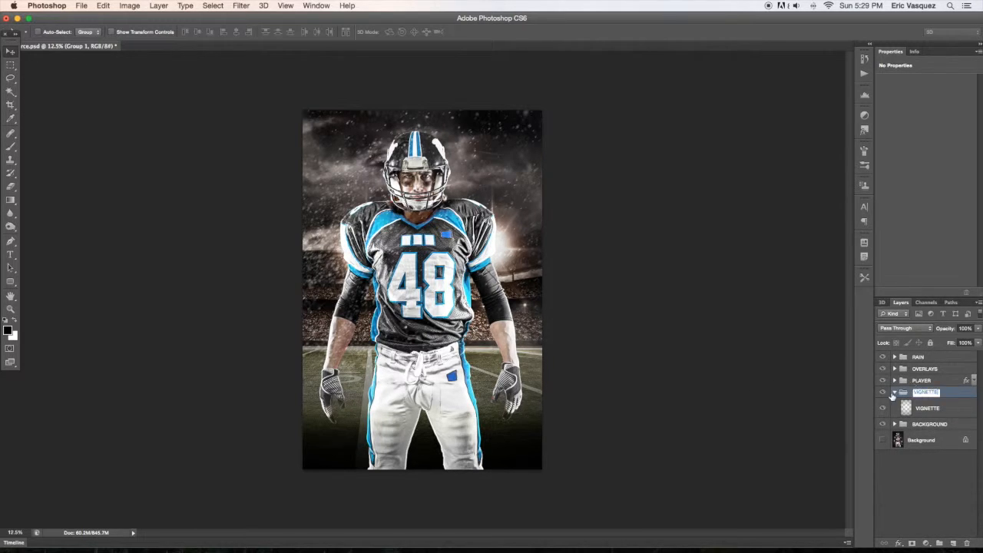
key("Return")
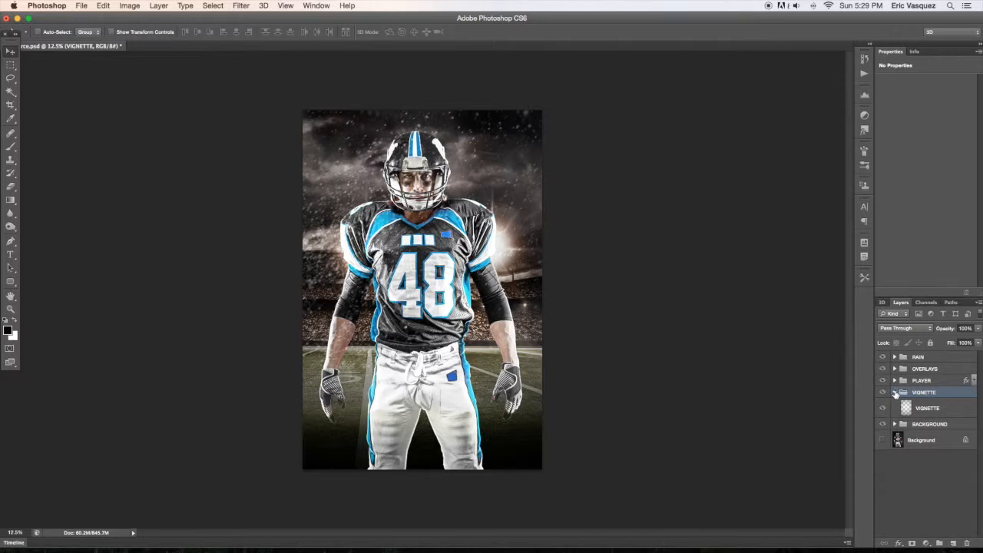
left_click(895, 393)
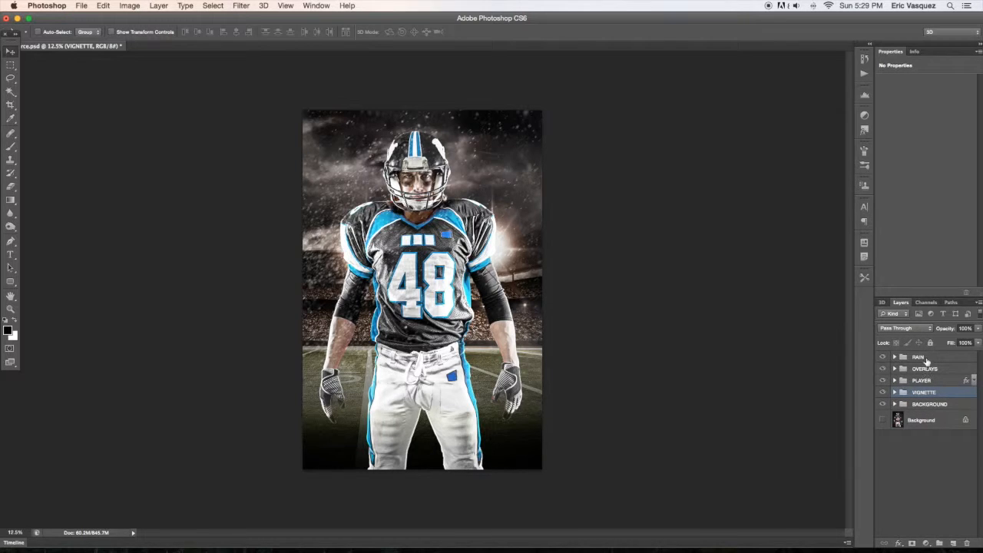
Step: Group the RAIN, OVERLAYS, PLAYER, VIGNETTE and BACKGROUND groups together and name the new group ALL LAYERS
left_click(925, 358)
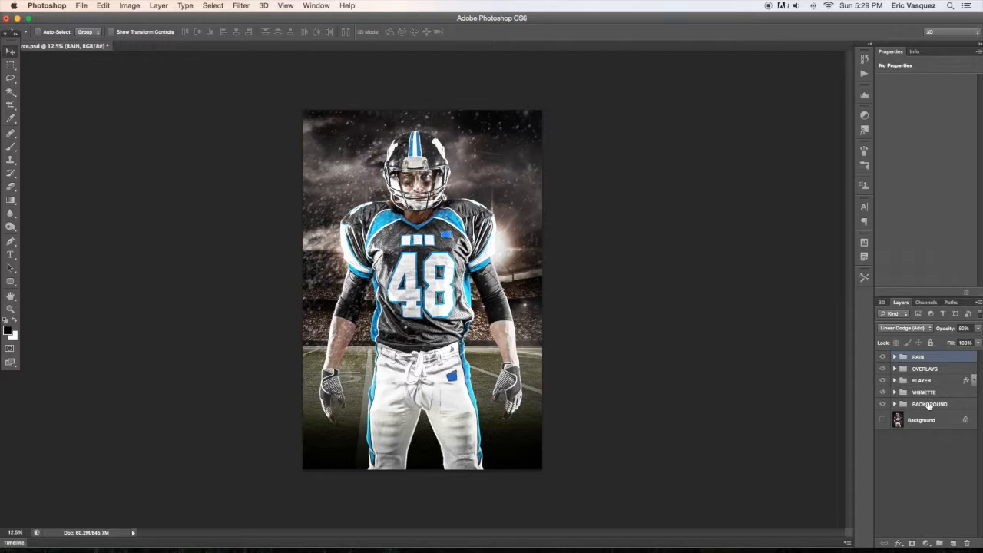
left_click(930, 404, "shift")
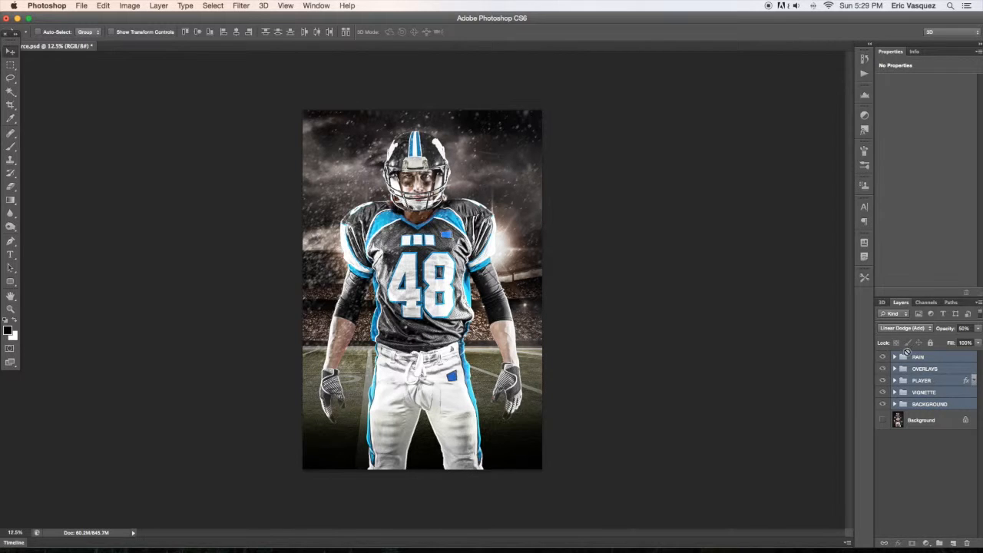
key("super+g")
double_click(921, 360)
type("ALL LAYERS")
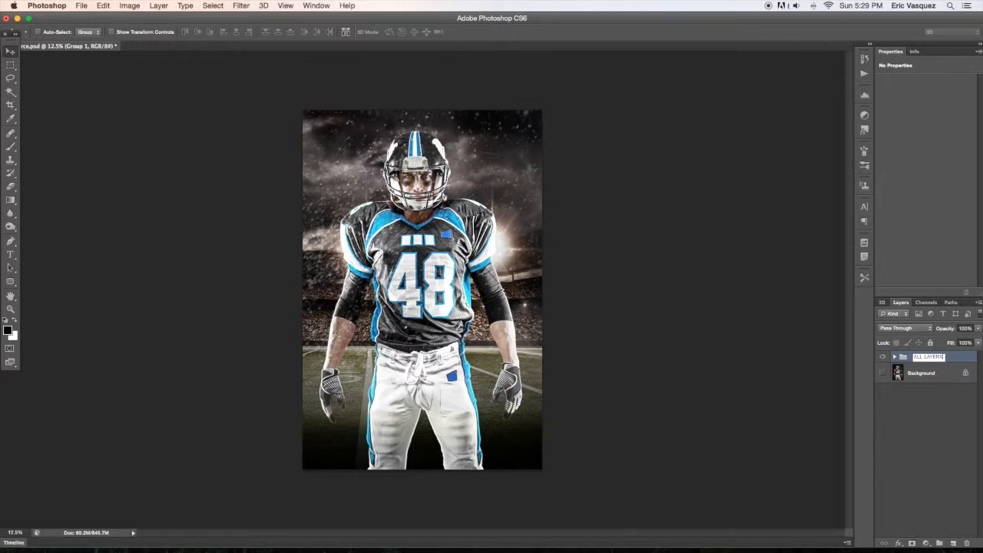
key("Return")
Step: Show the original Background layer and toggle the ALL LAYERS group to compare the photo before and after
left_click(883, 372)
left_click(883, 358)
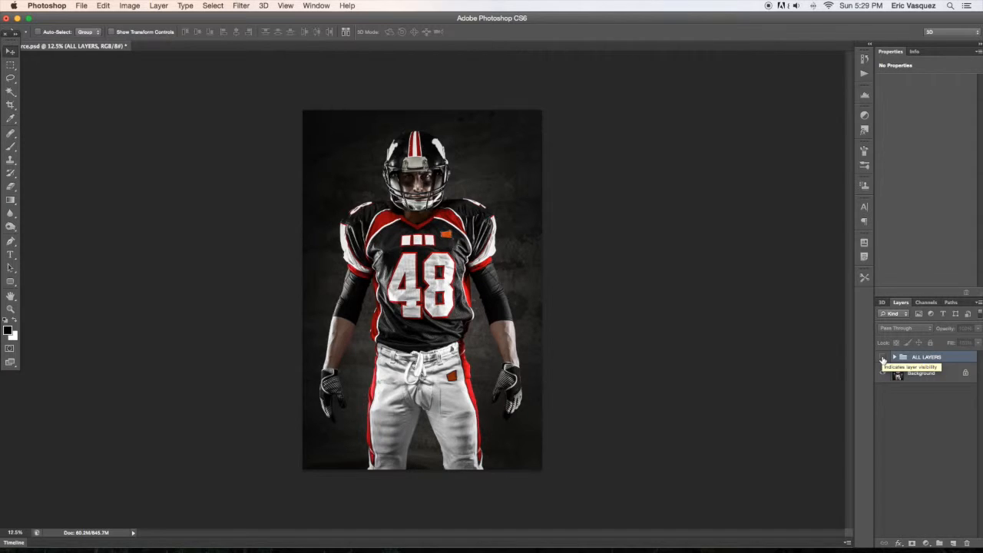
left_click(882, 358)
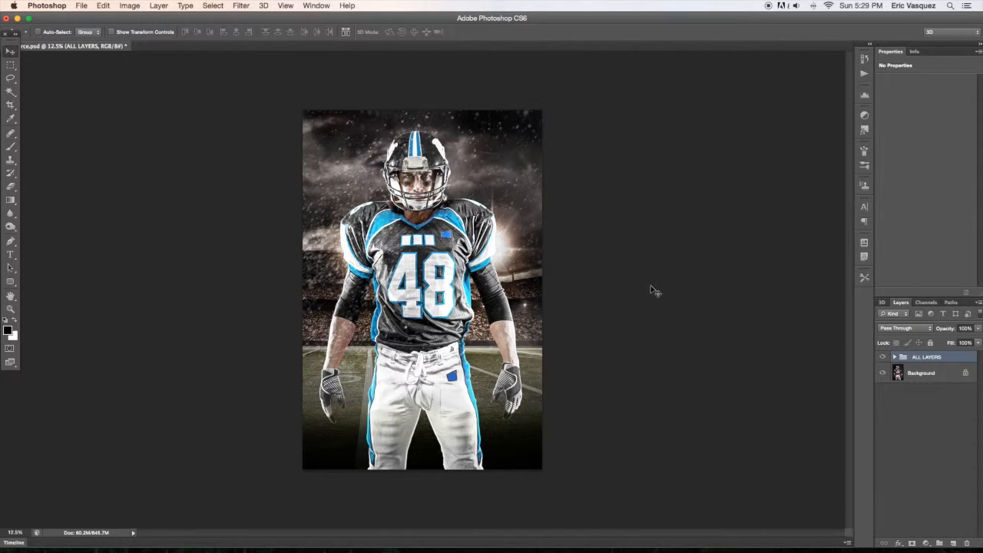
left_click(883, 358)
left_click(882, 358)
left_click(883, 358)
left_click(883, 358)
Step: Add a new empty layer above the ALL LAYERS group and activate the Gradient tool
key("super+alt+shift+n")
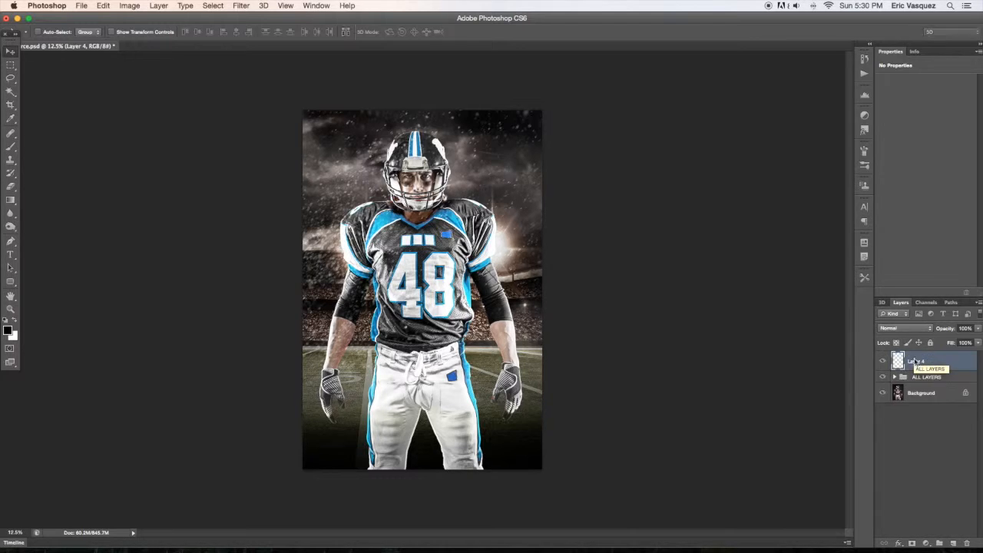
key("g")
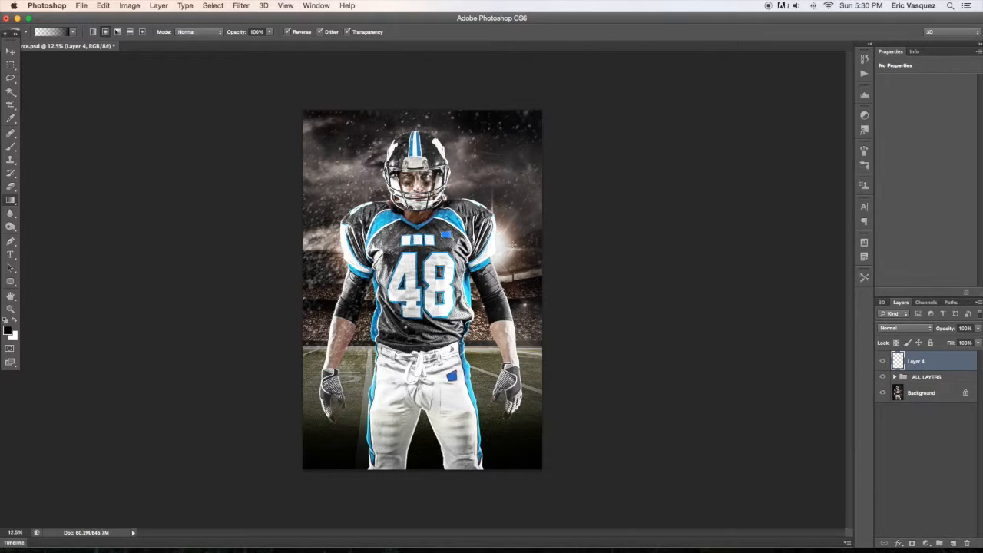
key("x")
left_click_drag(434, 241, 436, 261)
key("super+z")
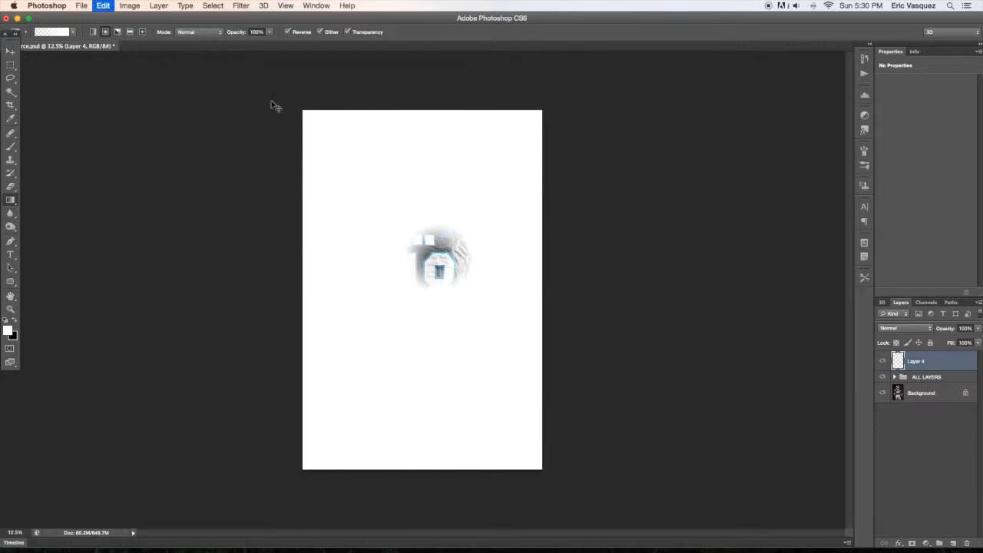
Step: Turn off gradient reversal, sample the warm color of the stadium light glow and draw a small radial gradient over the player's chest
left_click(289, 33)
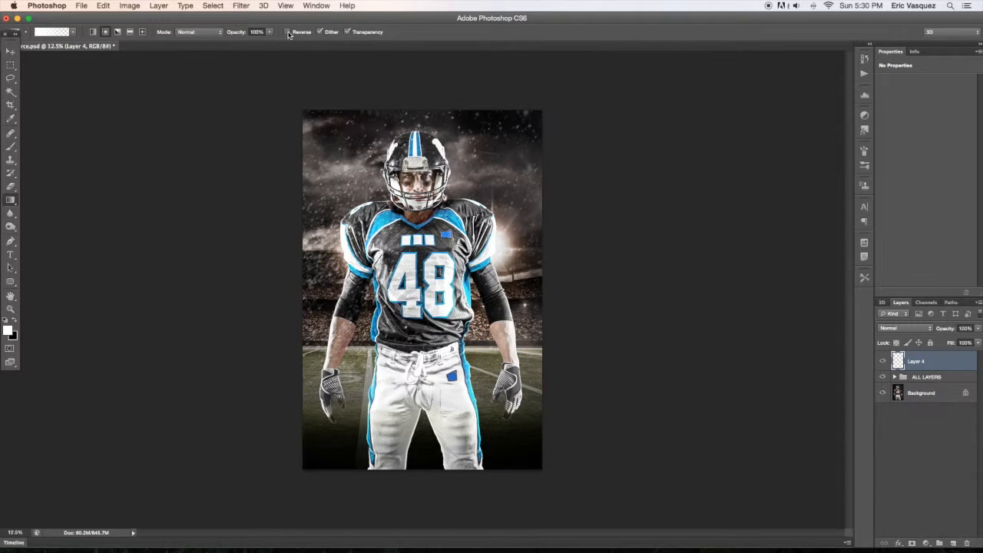
key("x")
left_click(515, 240, "alt")
left_click_drag(413, 244, 375, 274)
Step: Scale the glow on the chest up proportionally from its center to about 163%
key("ctrl+t")
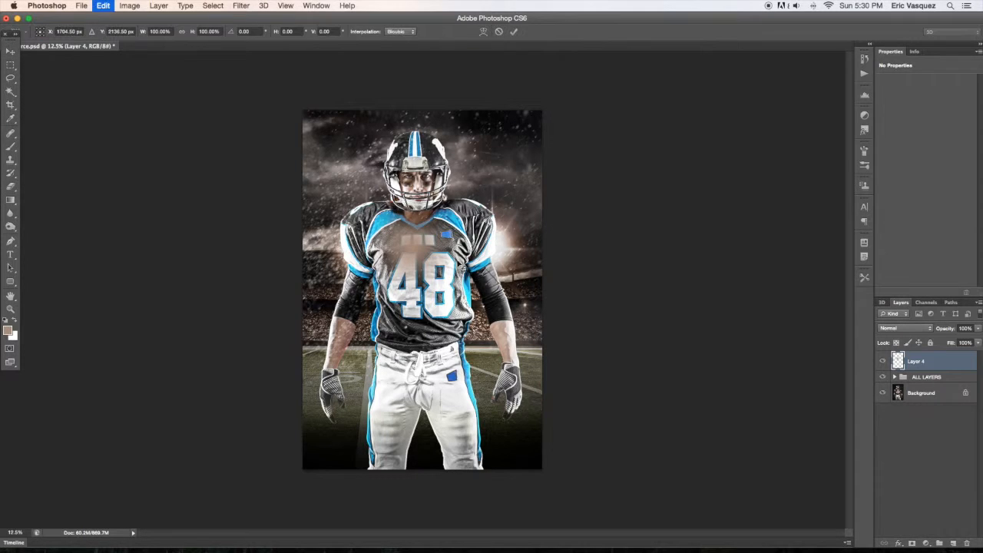
left_click_drag(457, 201, 484, 173)
key("Return")
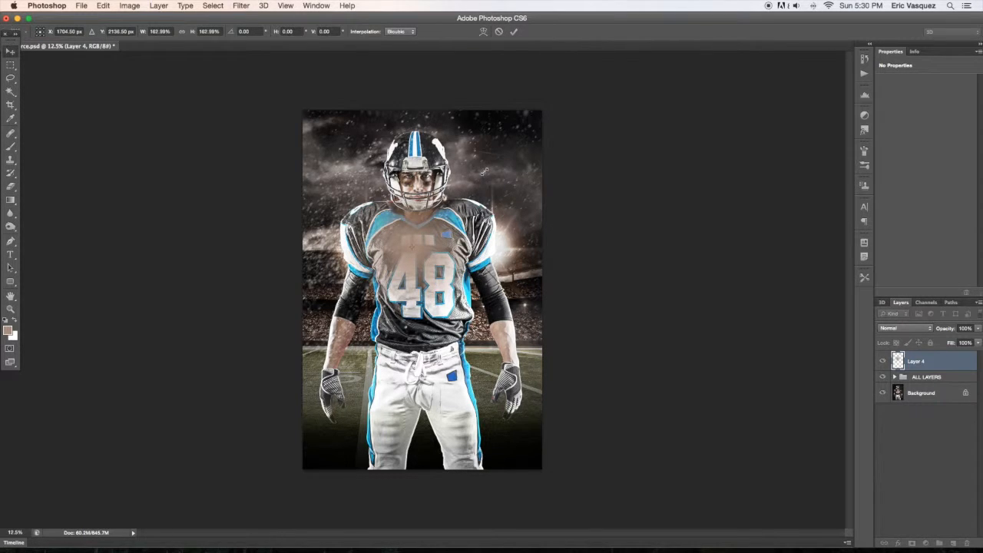
Step: Set the glow layer's blend mode to Linear Dodge (Add) and move the glow onto the bright stadium light beside the player's shoulder
left_click(896, 330)
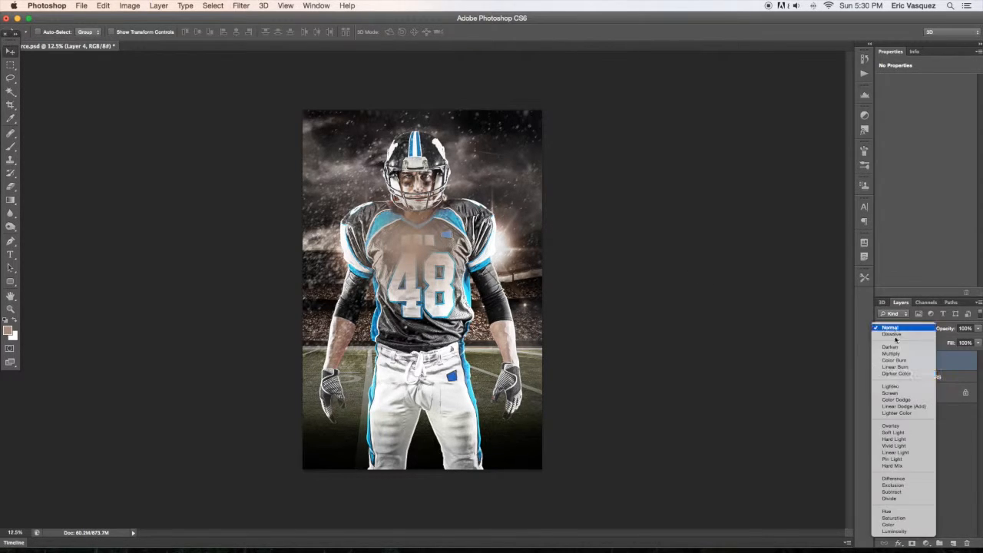
left_click(895, 406)
mouse_move(451, 235)
left_mouse_down()
mouse_move(438, 201)
mouse_move(513, 223)
mouse_move(514, 253)
left_mouse_up()
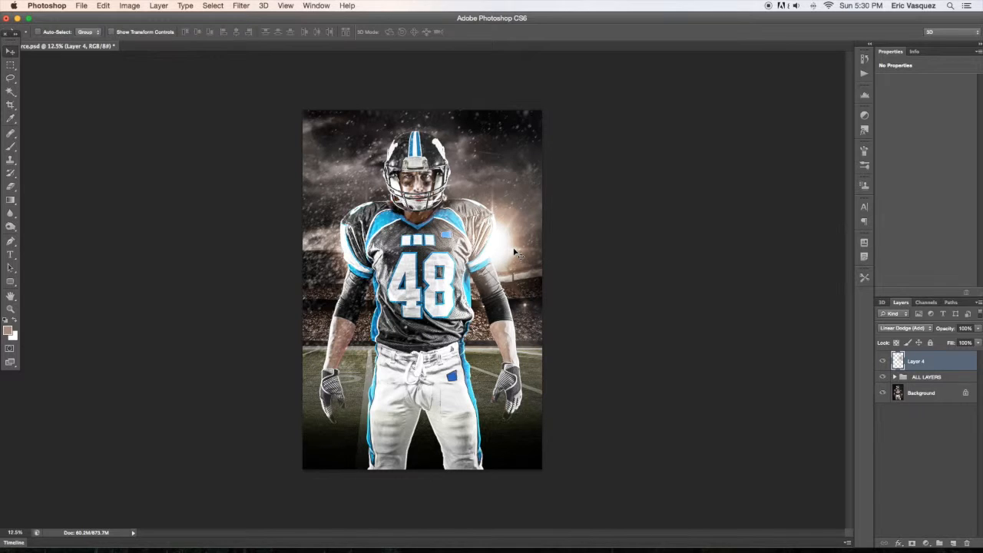
Step: Duplicate the glow layer, scale the copy to about 37.46% and place it over the lit sleeve on the opposite arm
key("super+j")
key("super+t")
left_click_drag(515, 253, 355, 319)
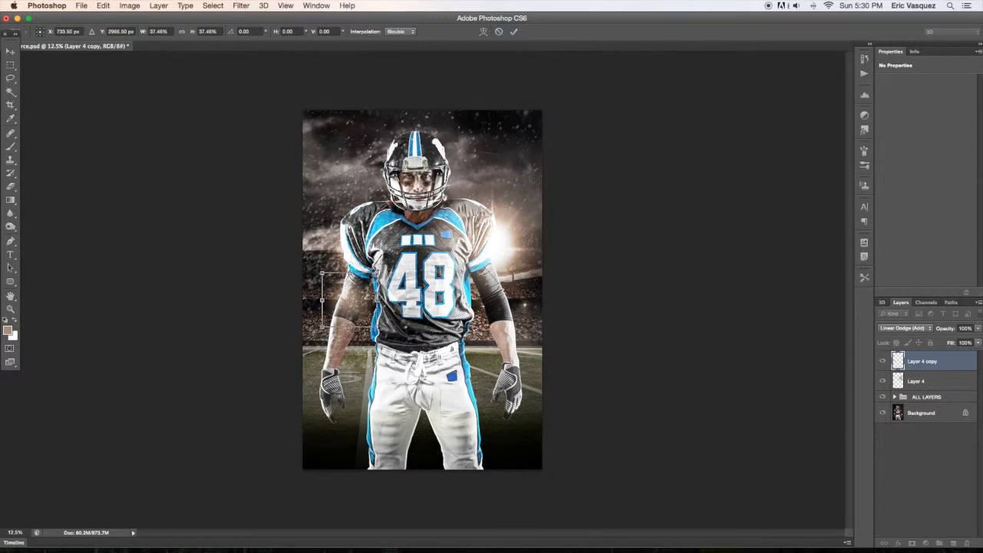
key("Return")
left_click_drag(357, 286, 354, 265)
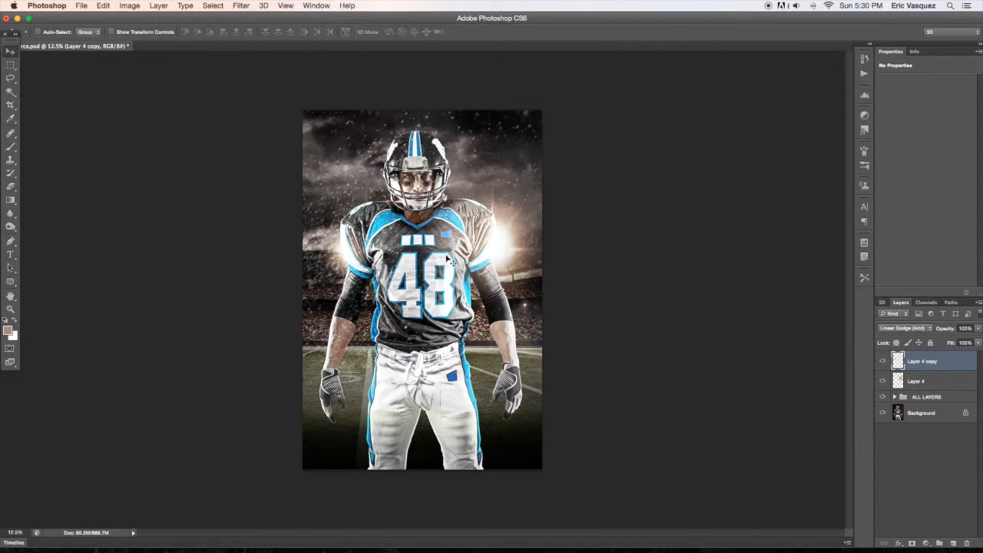
Step: Duplicate the small glow and place the copy between the jersey's side and the upper arm nearest the stadium light
key("super+j")
left_click_drag(361, 258, 400, 176)
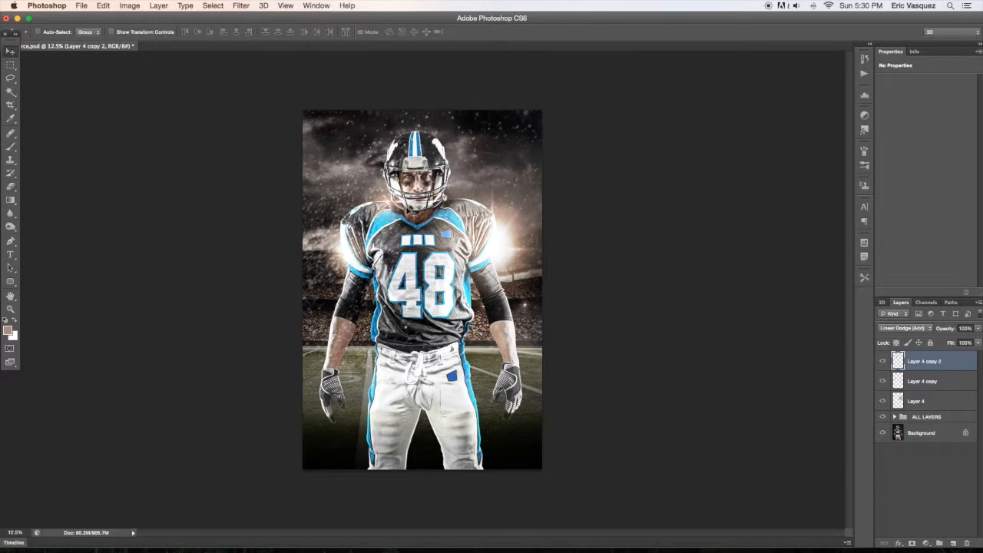
left_click_drag(451, 313, 474, 286)
mouse_move(475, 284)
left_mouse_down()
mouse_move(472, 276)
mouse_move(472, 287)
mouse_move(489, 285)
left_mouse_up()
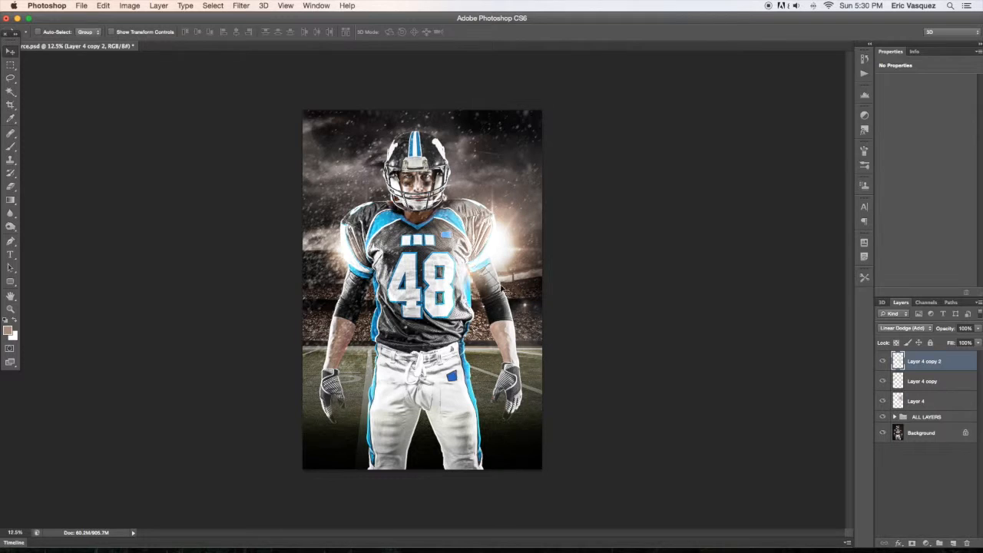
Step: Merge the three glow layers into one and set the merged layer's blend mode to Linear Dodge (Add)
left_click(952, 405, "shift")
key("super+e")
left_click(900, 328)
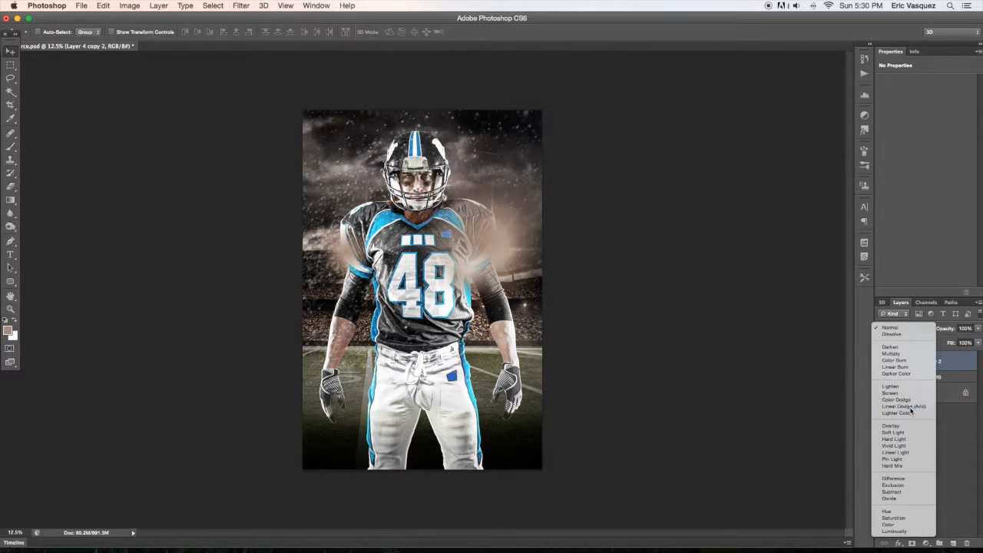
left_click(908, 406)
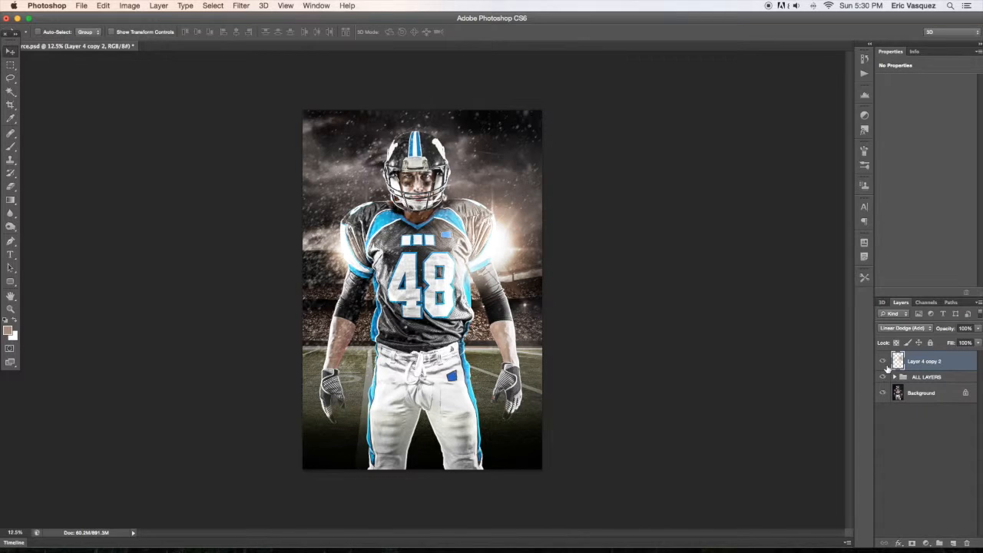